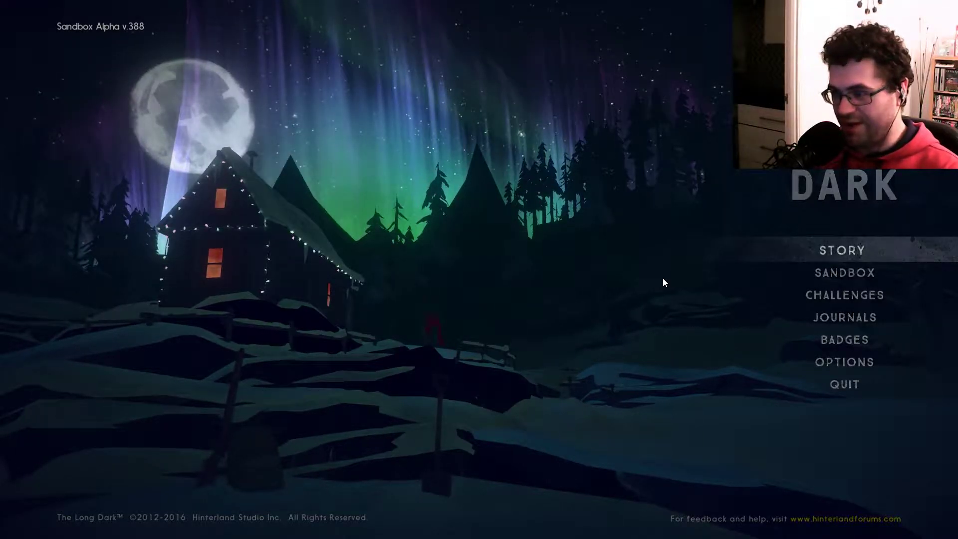
Step: Start a Forlorn Muskeg sandbox with the default survivor, named 'Return to Stalker'
key("Return")
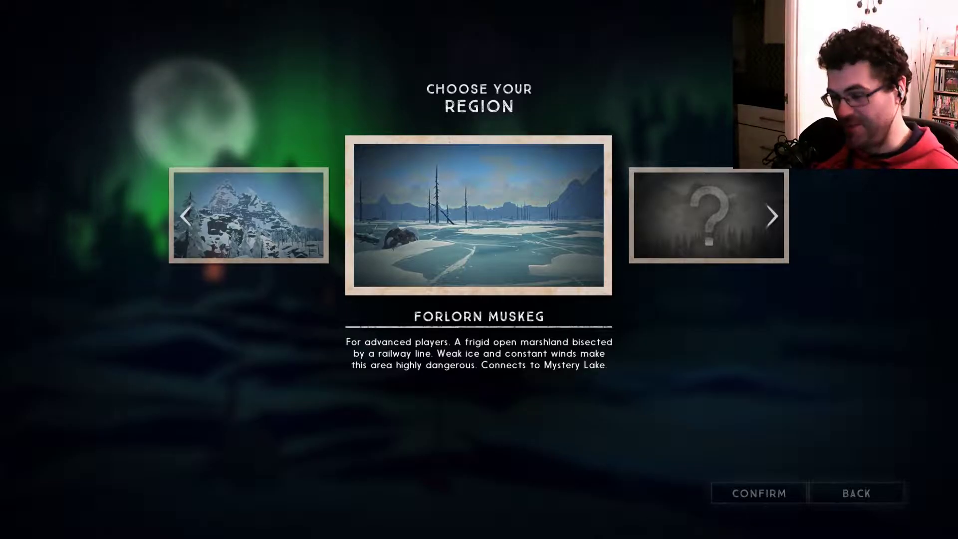
left_click(782, 496)
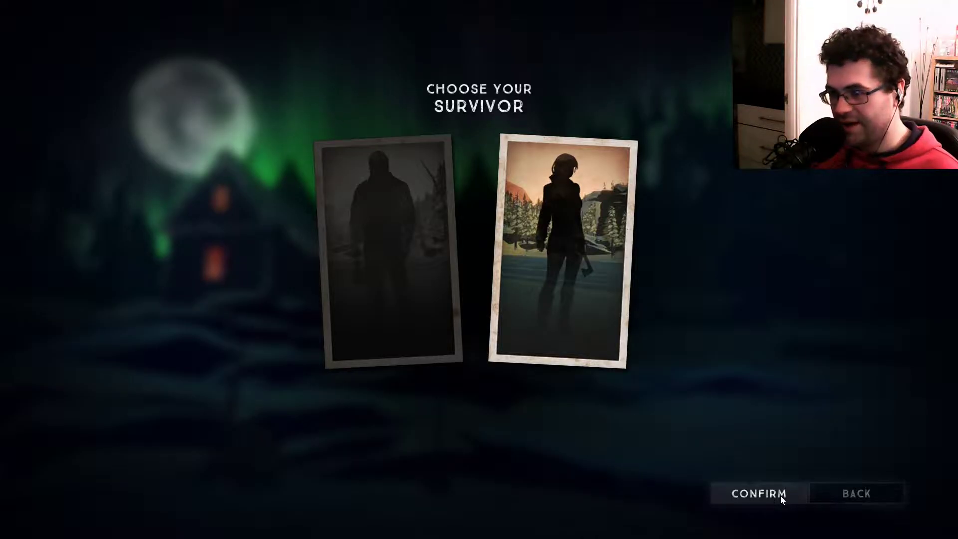
left_click(781, 496)
type("Return to Stalker")
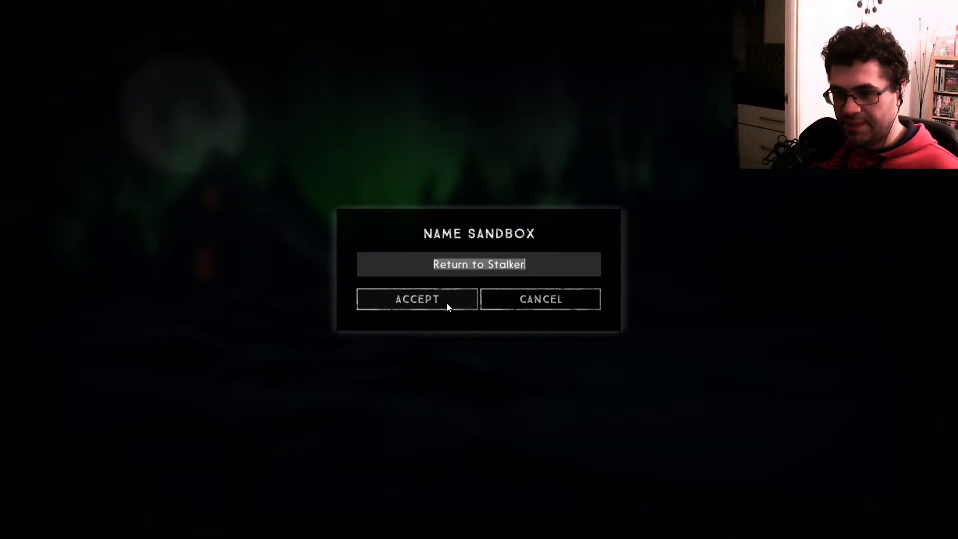
left_click(447, 303)
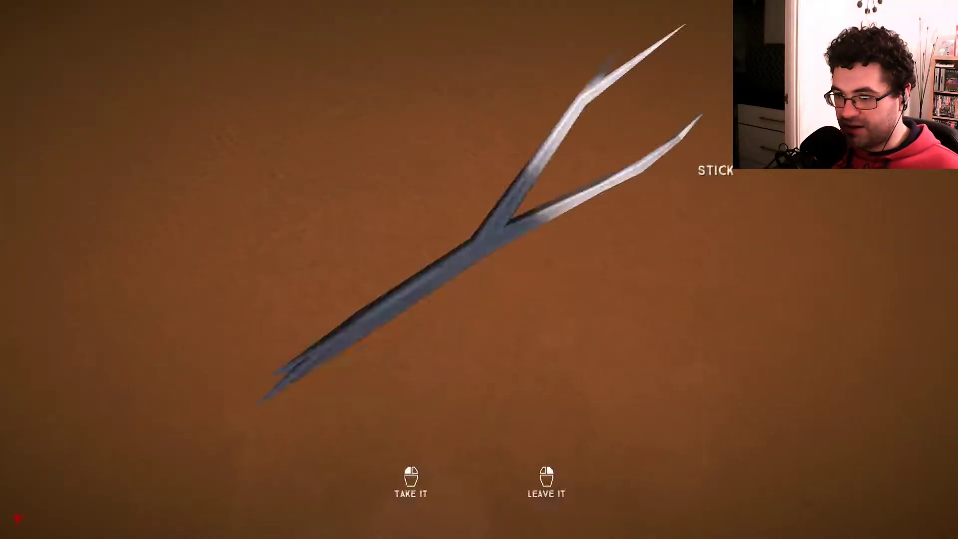
Step: Finish inspecting the stick and resume exploring the marsh
key("space")
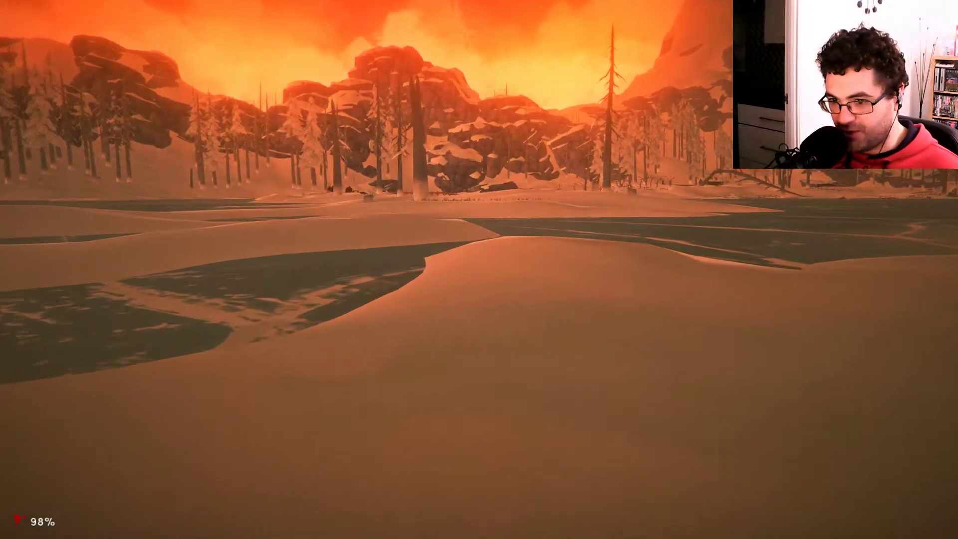
Step: Cross the frozen lake toward the shoreline trees and check the survivor's status HUD
key("w")
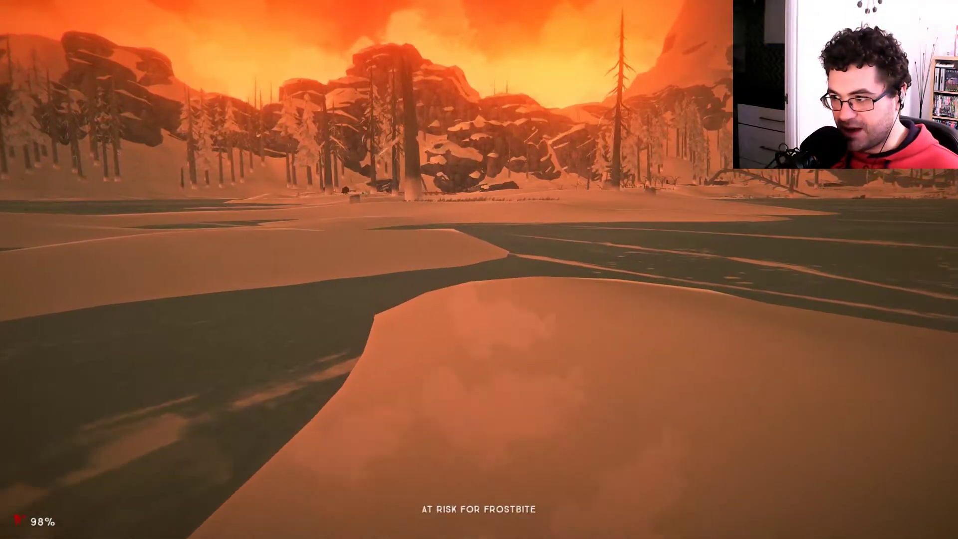
key("w")
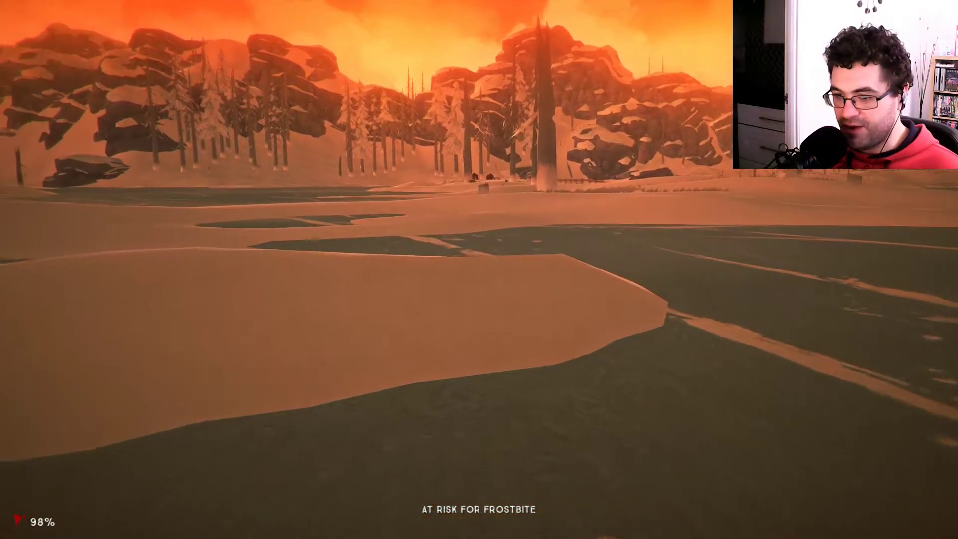
key("w")
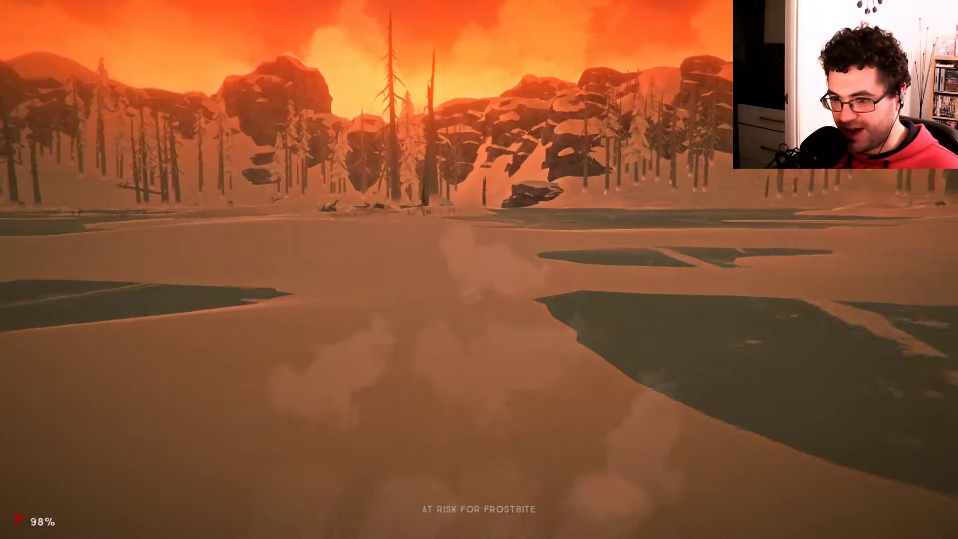
key("w")
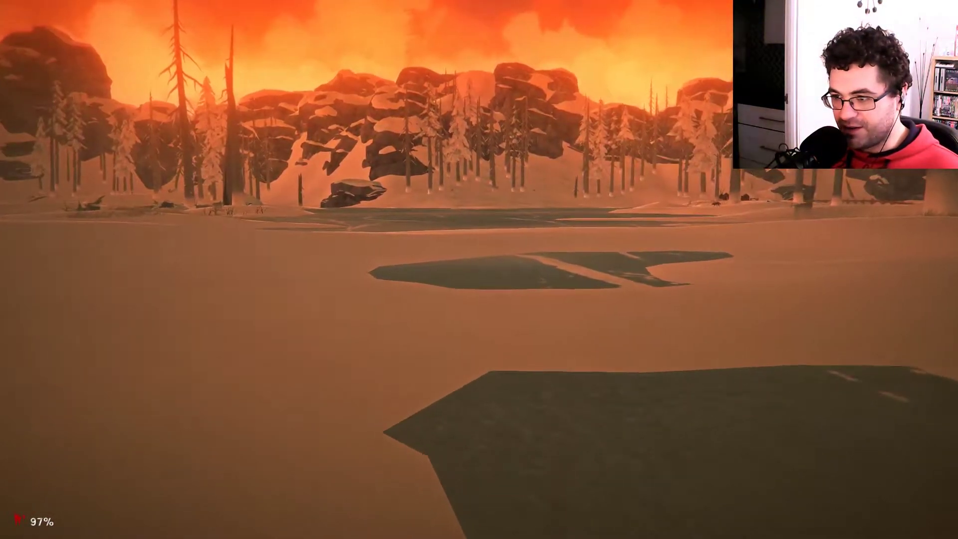
key("w")
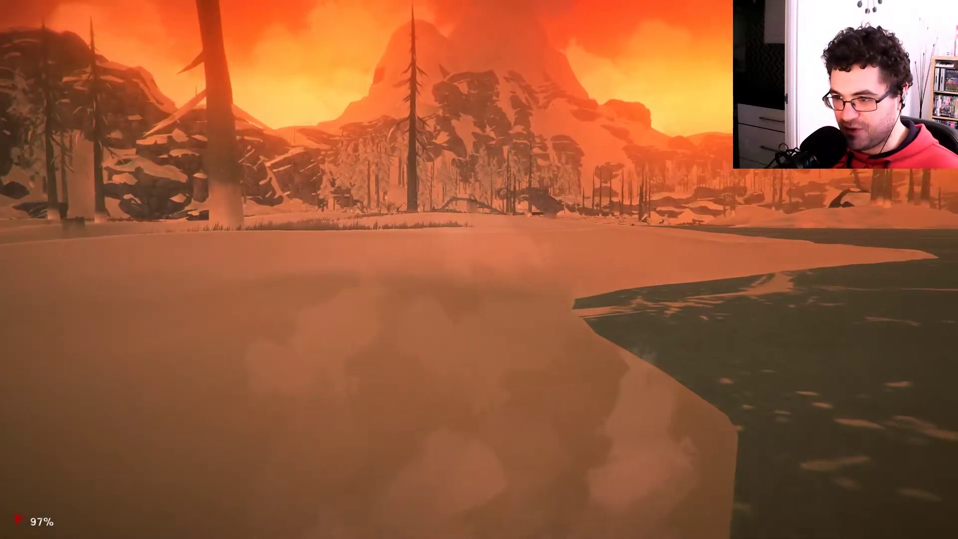
key("w")
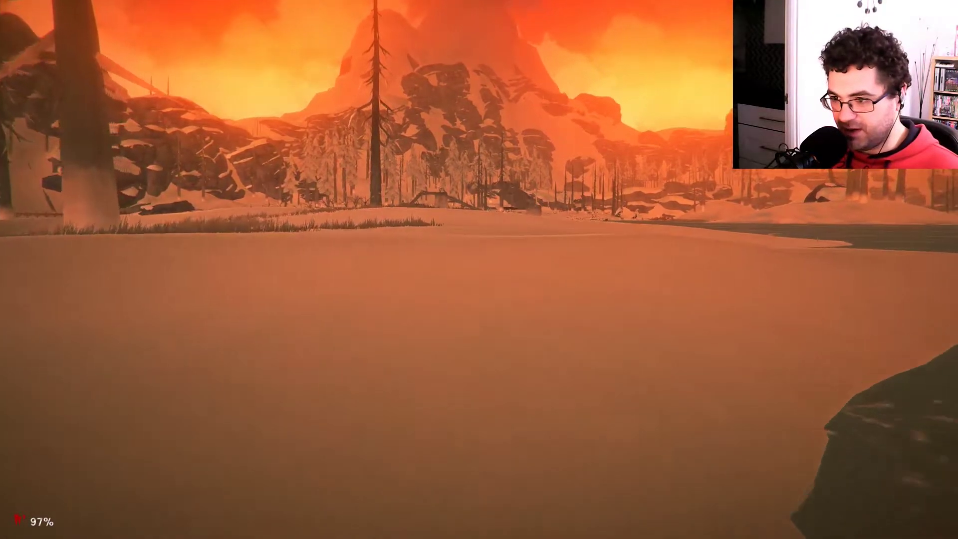
key("Tab")
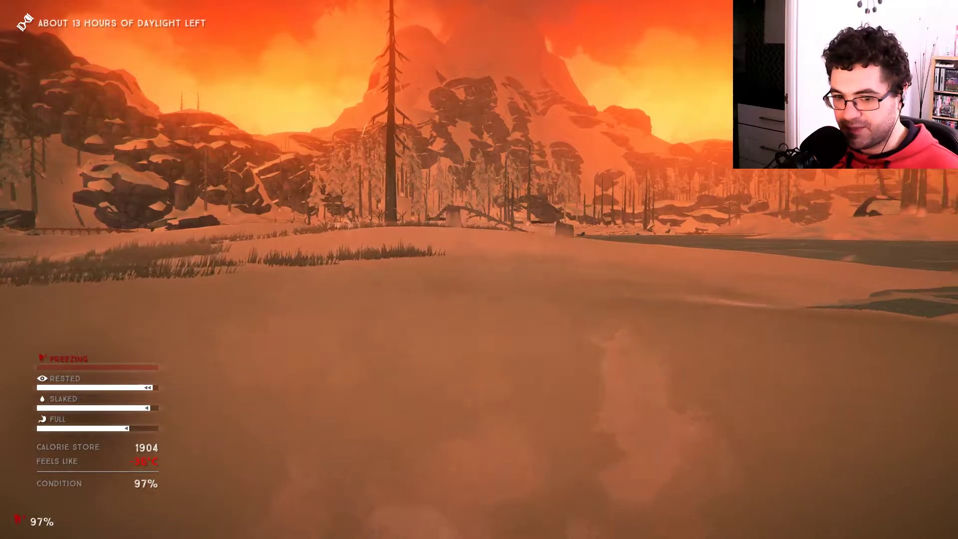
Step: Walk past the tree and stump through grass patches, looking toward the lake and cliffs
key("w")
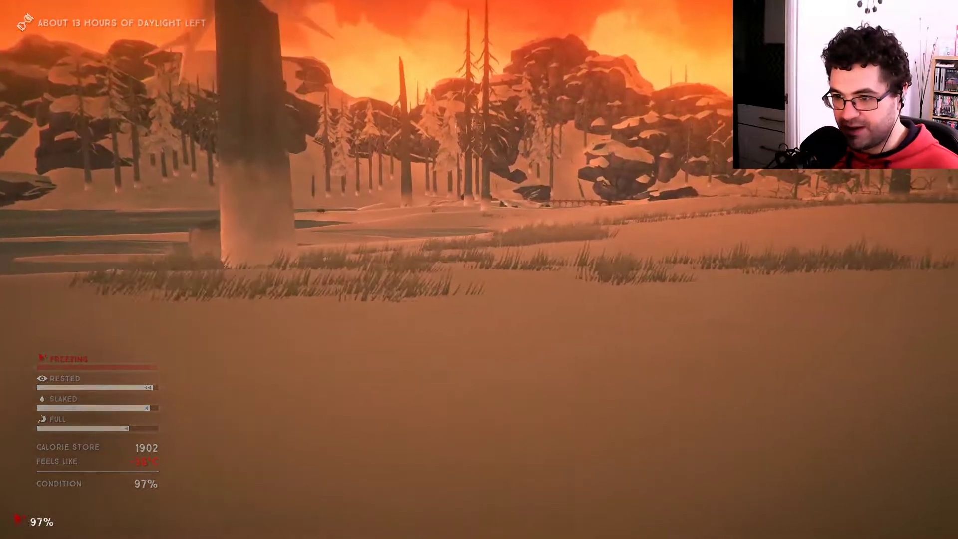
key("w")
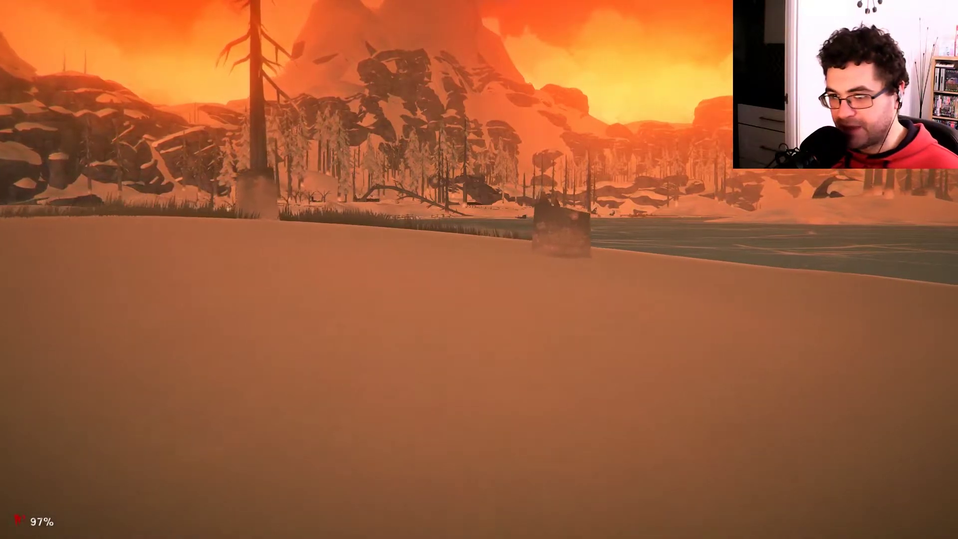
key("w")
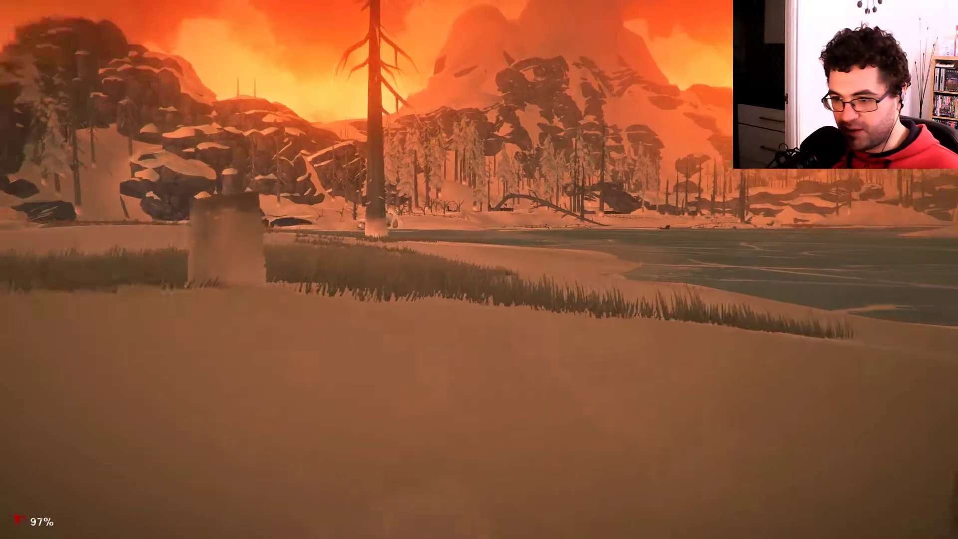
key("w")
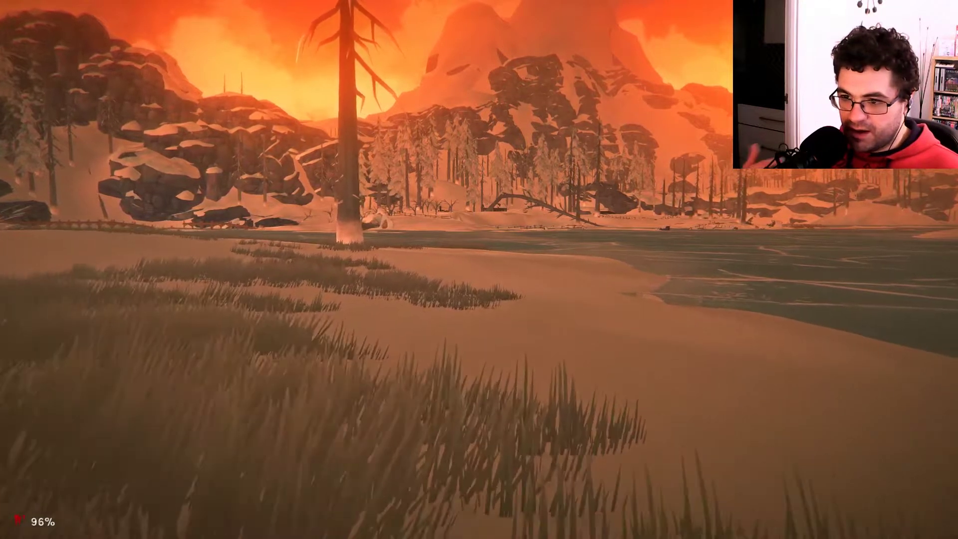
key("w")
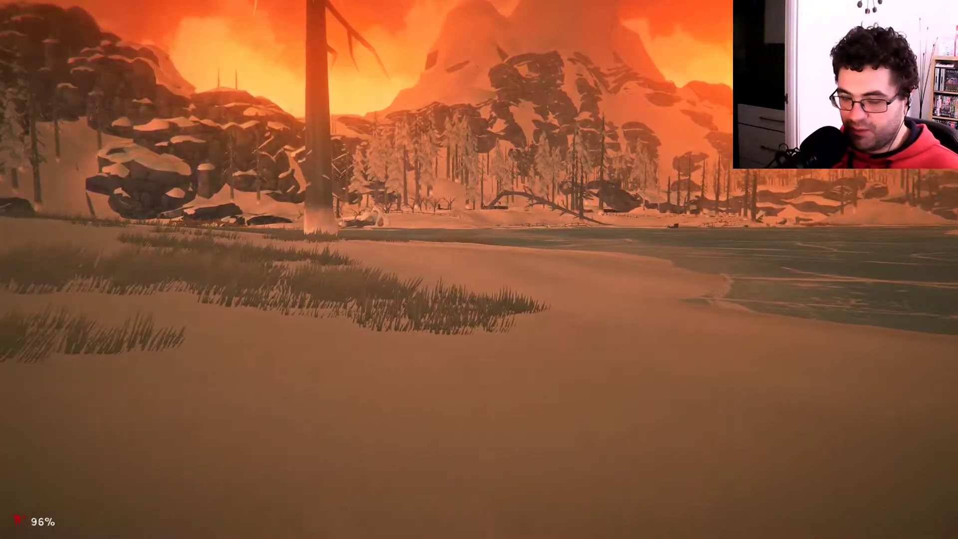
key("w")
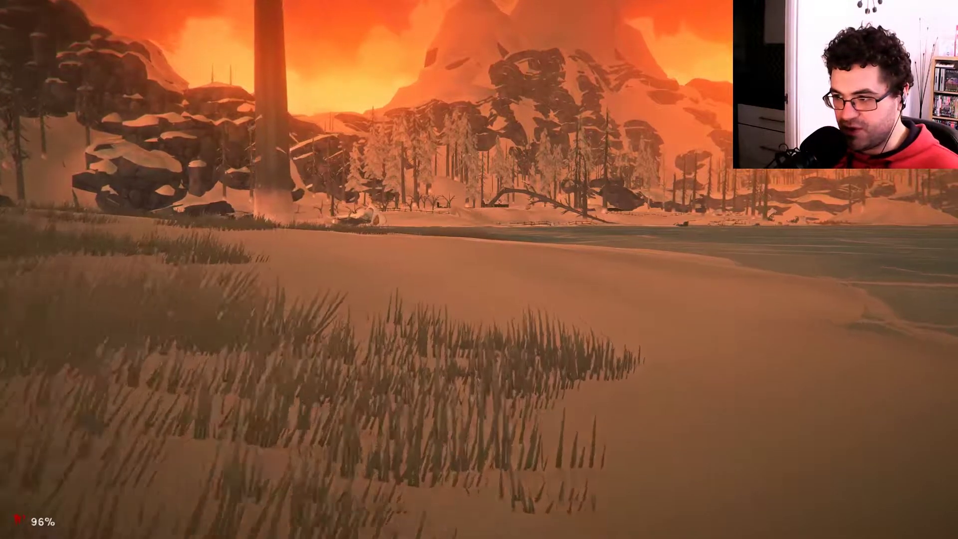
key("w")
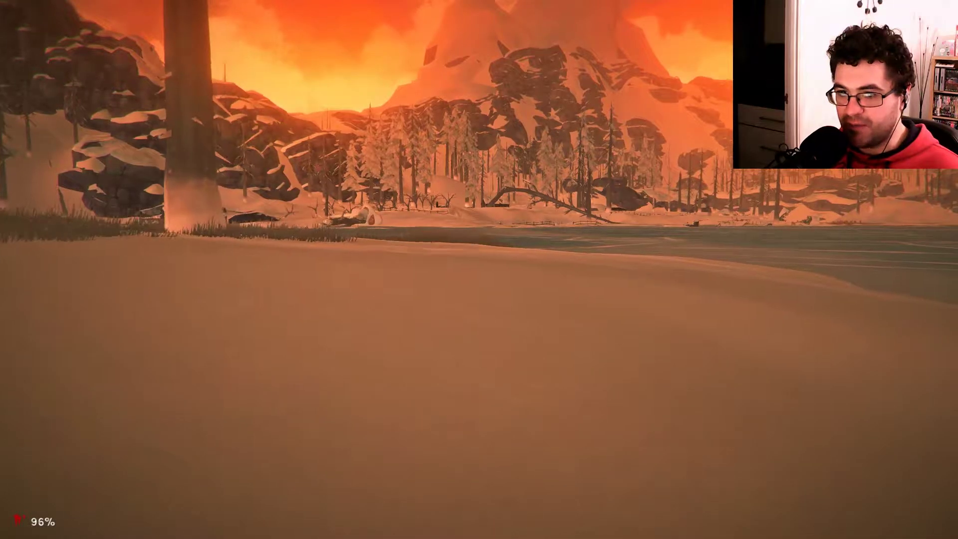
key("w")
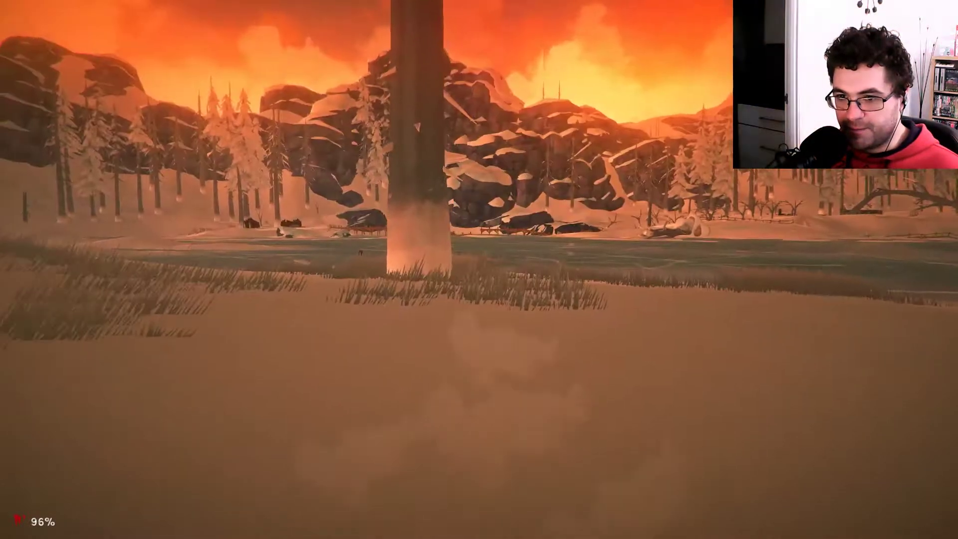
key("w")
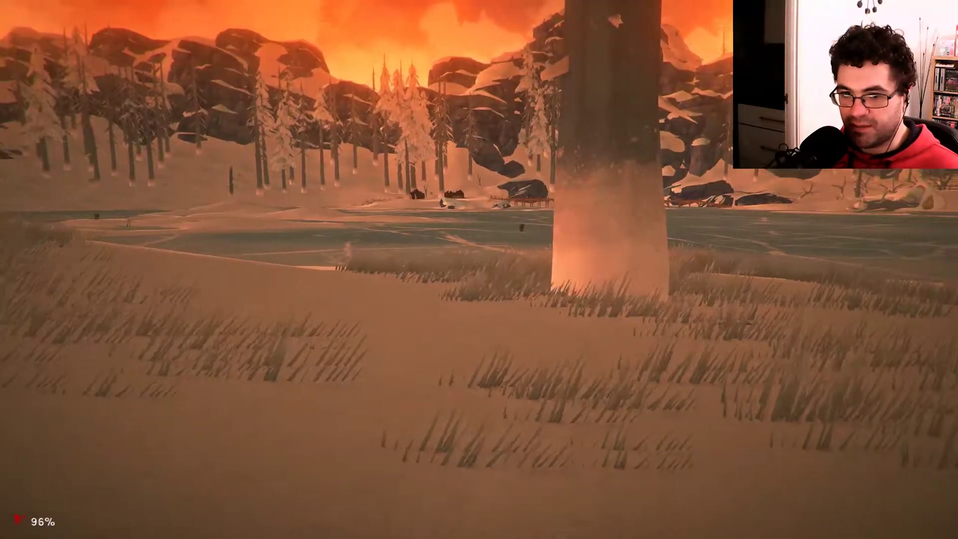
key("w")
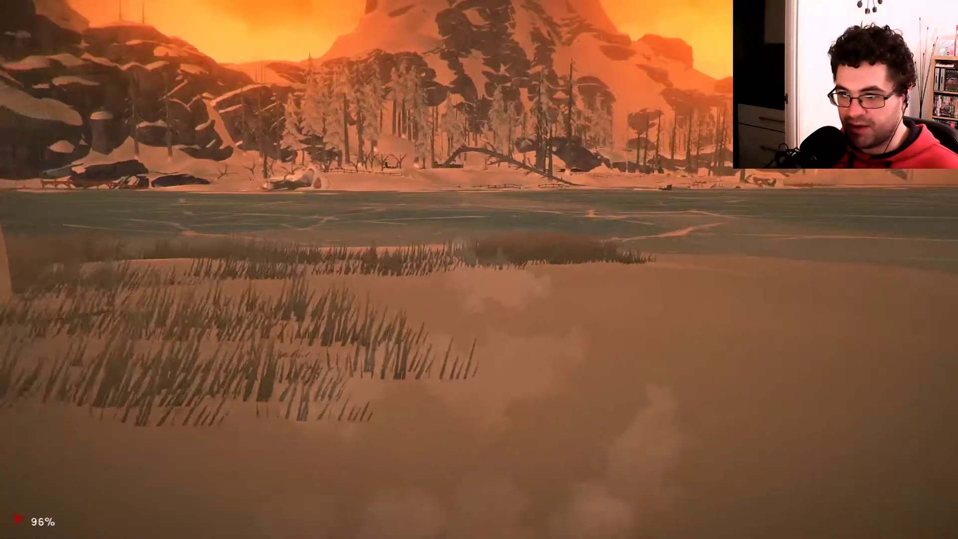
key("w")
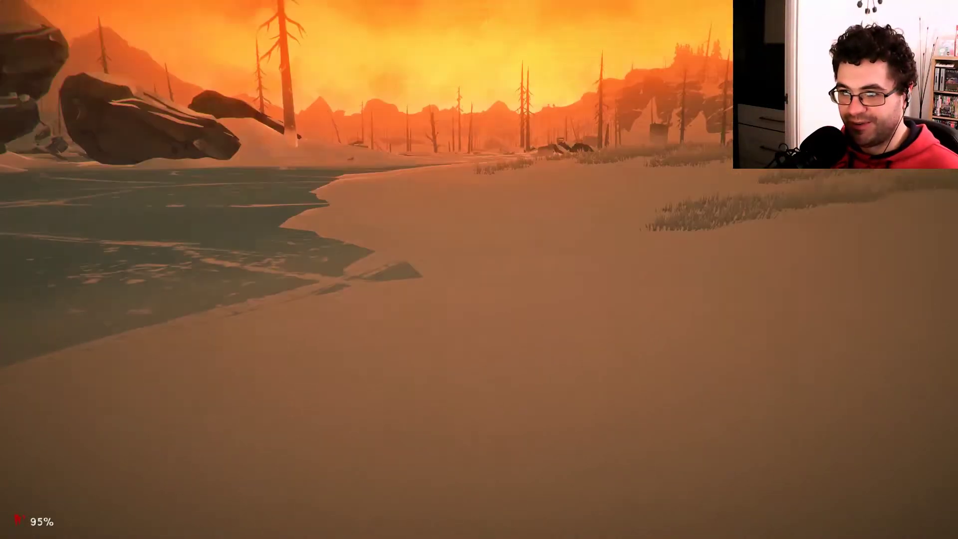
key("w")
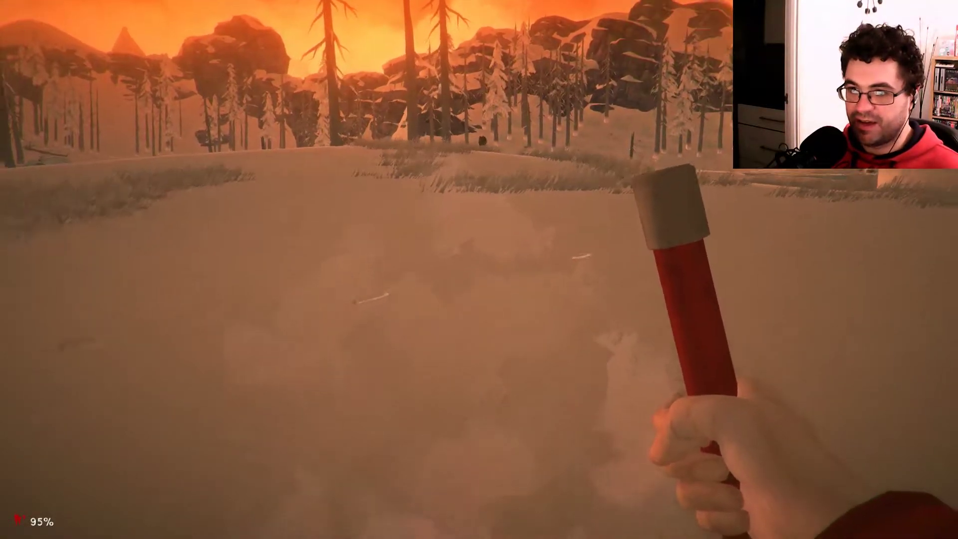
Step: Light a flare and brandish it repeatedly until the wolf retreats
left_click(479, 270)
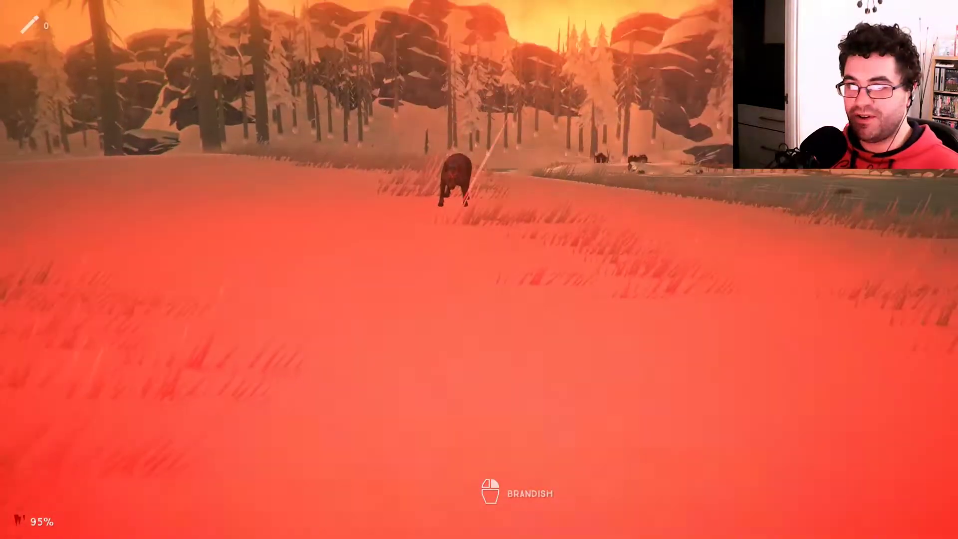
left_click(480, 269)
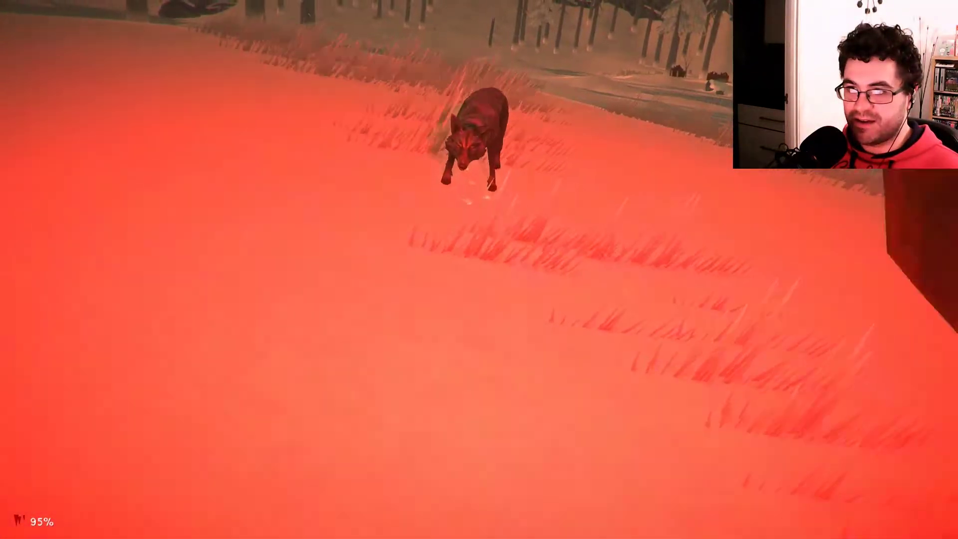
left_click(480, 270)
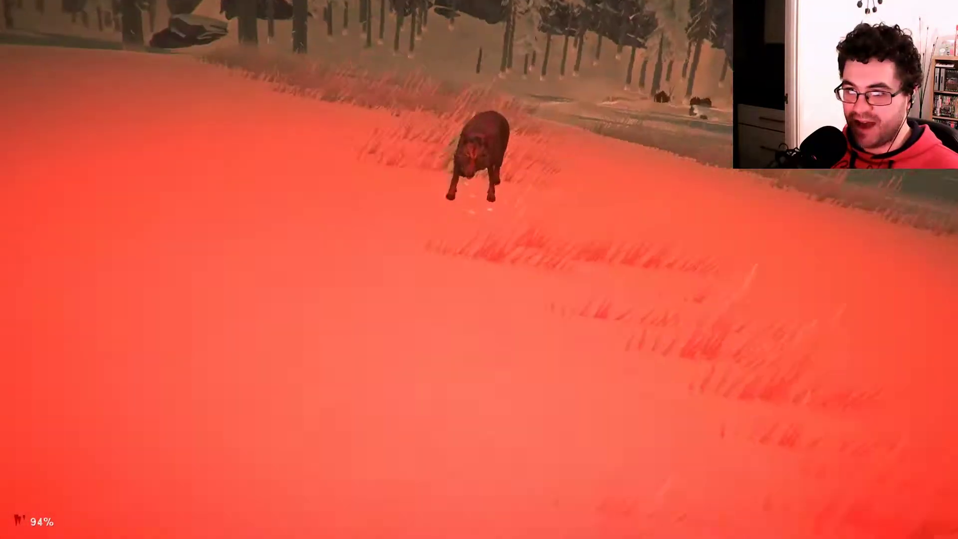
left_click(480, 270)
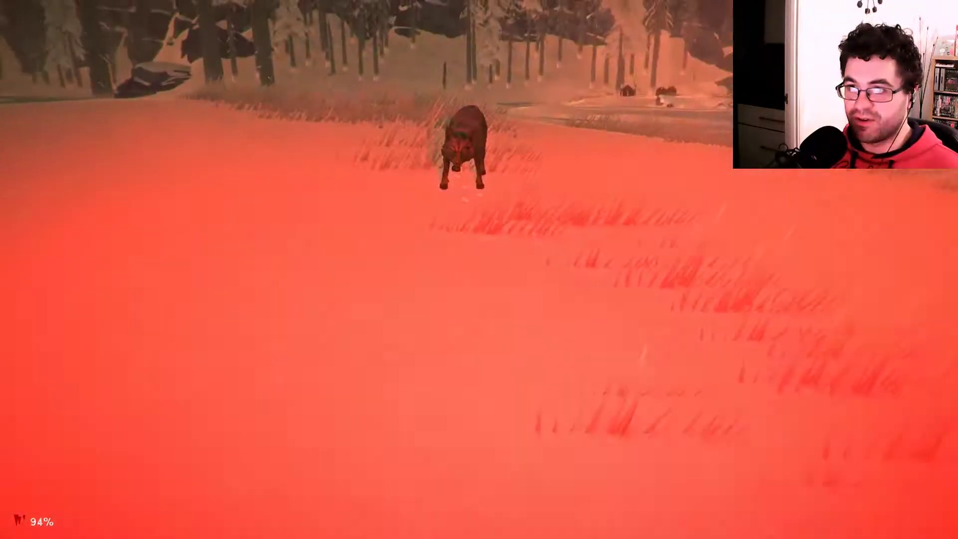
left_click(480, 270)
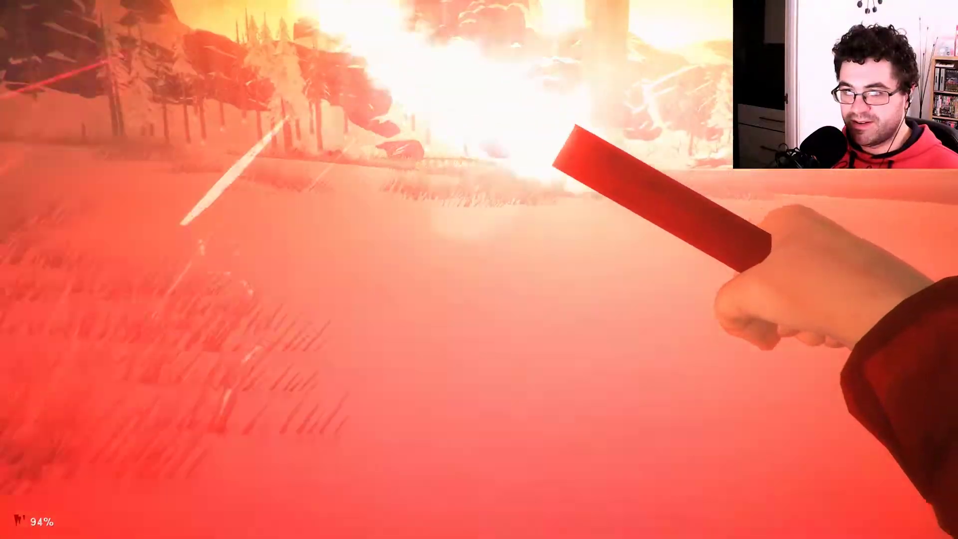
Step: Show the survivor's status overview while crossing the marsh with the flare
key("Tab")
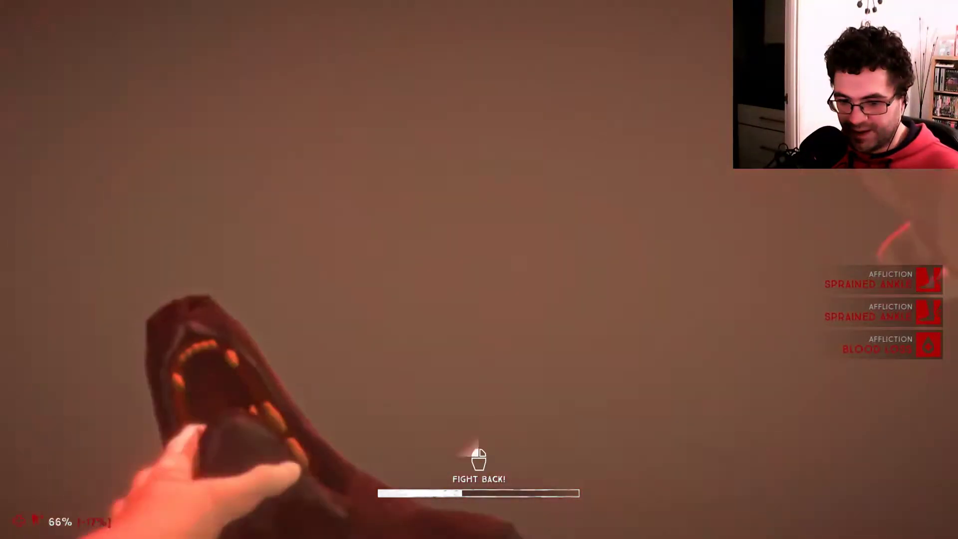
Step: Fight off the wolf in the struggle and pick up the dropped flare
left_click(479, 269)
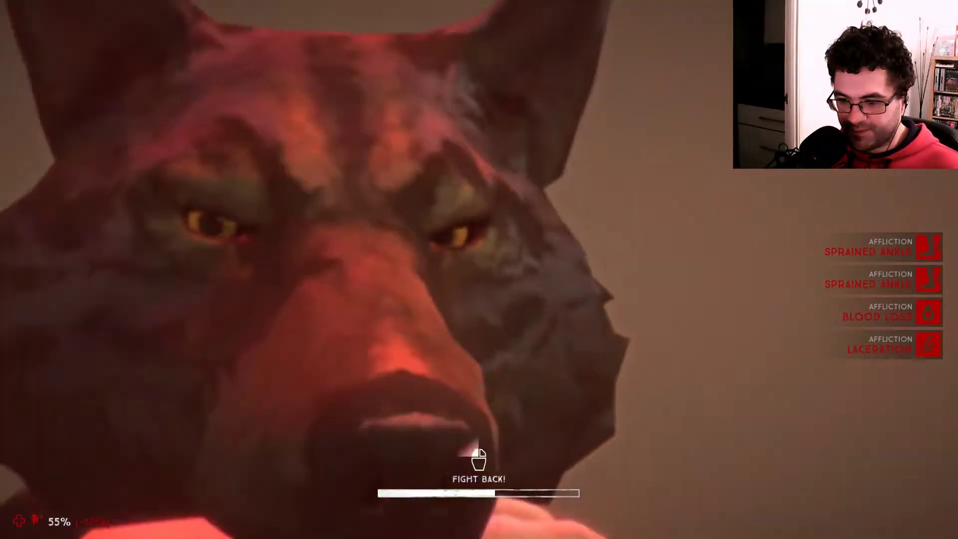
left_click(480, 270)
left_click(479, 269)
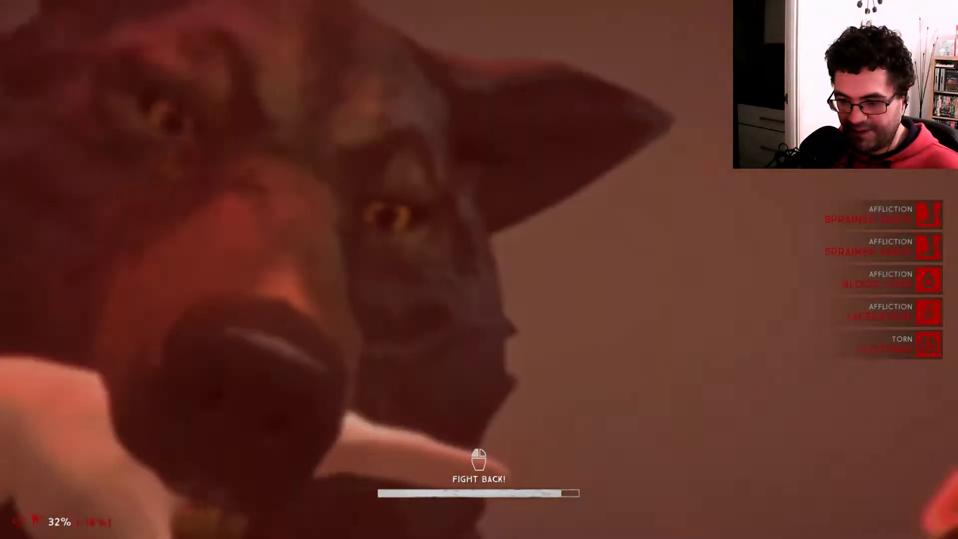
left_click(479, 270)
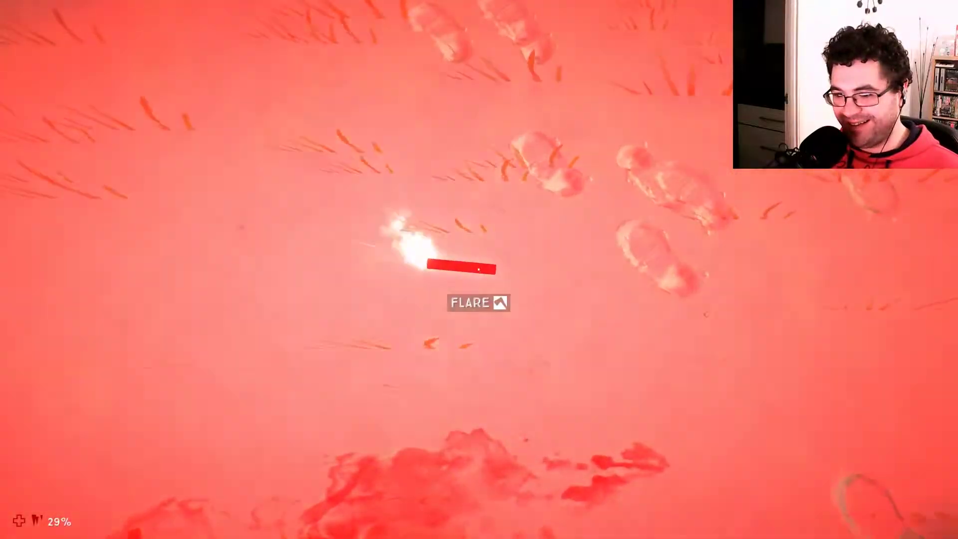
left_click(462, 267)
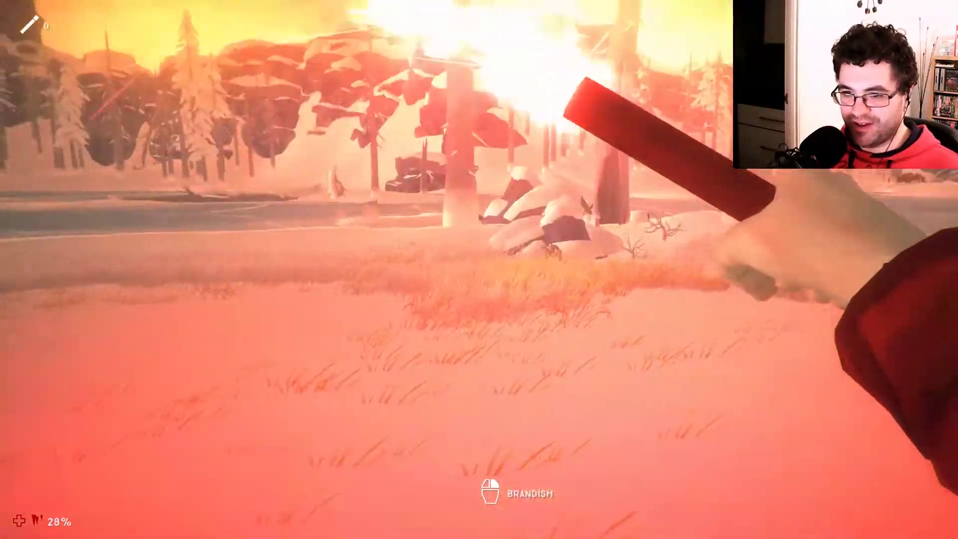
Step: Open the First Aid overview from the quick-action menu
key("Tab")
key("space")
left_click(533, 326)
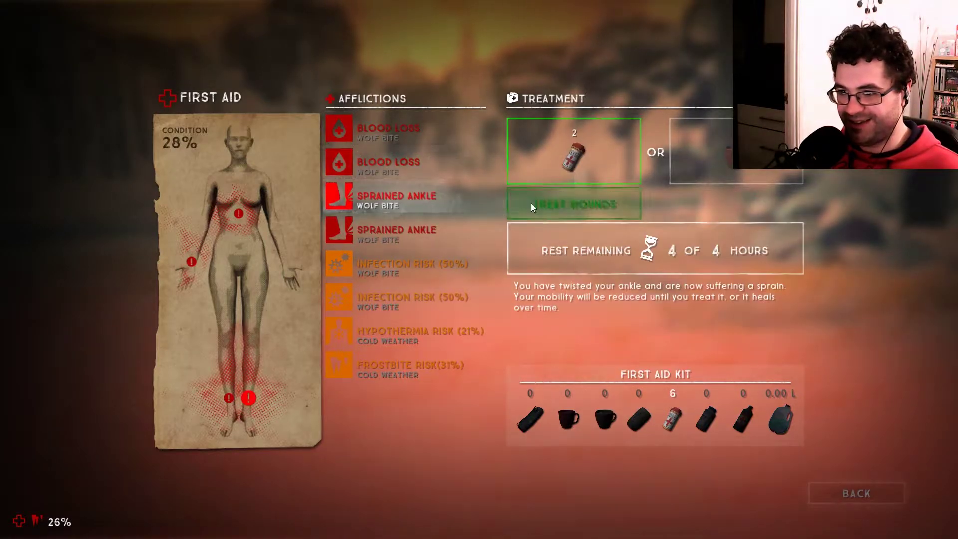
Step: Bandage both sprained ankles with Treat Wounds, then go Back to the game
double_click(412, 231)
left_click(397, 198)
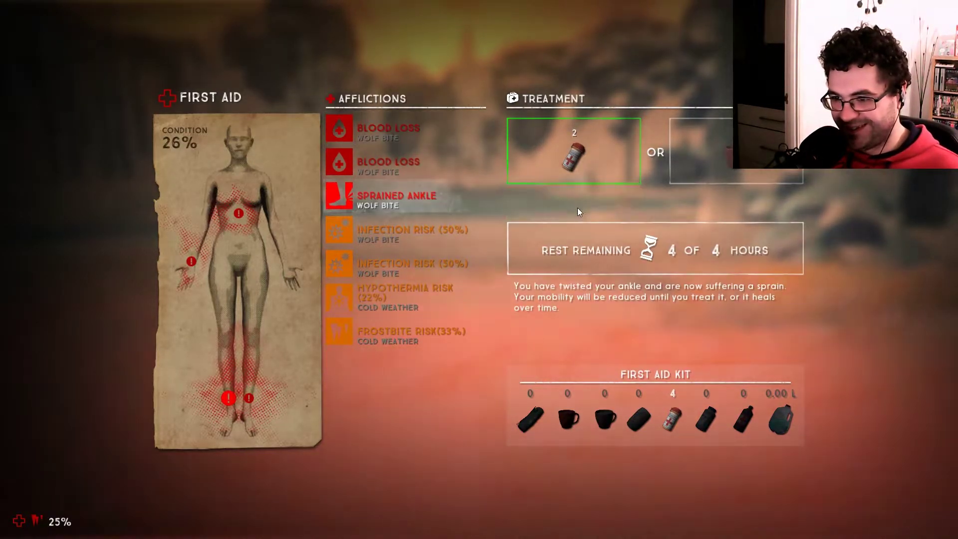
left_click(825, 451)
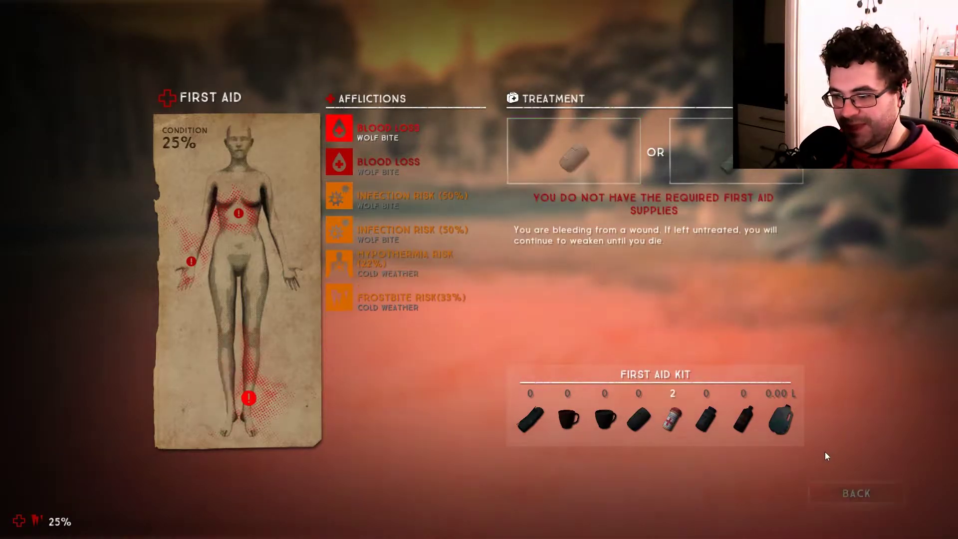
left_click(856, 501)
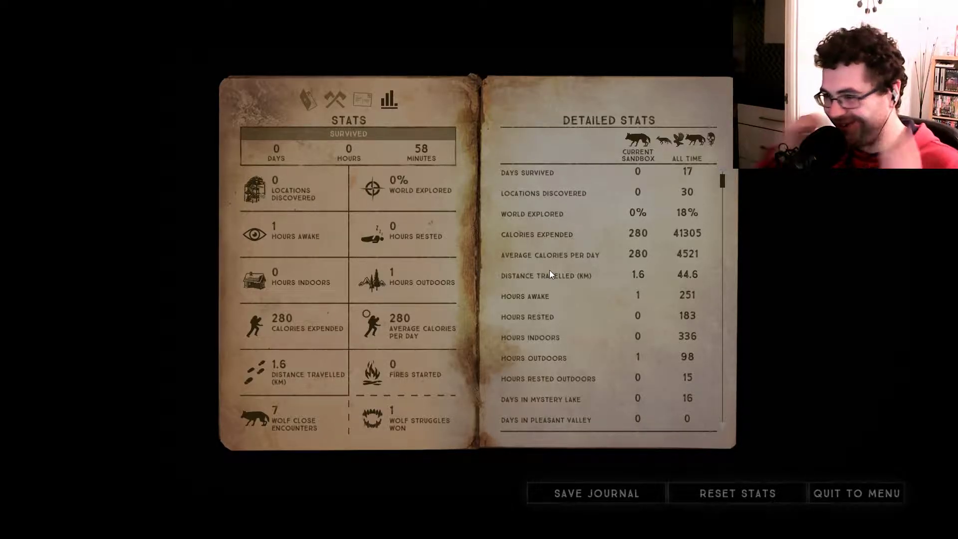
Step: Quit to the menu from the stats journal, confirming without saving
left_click(880, 483)
left_click(411, 300)
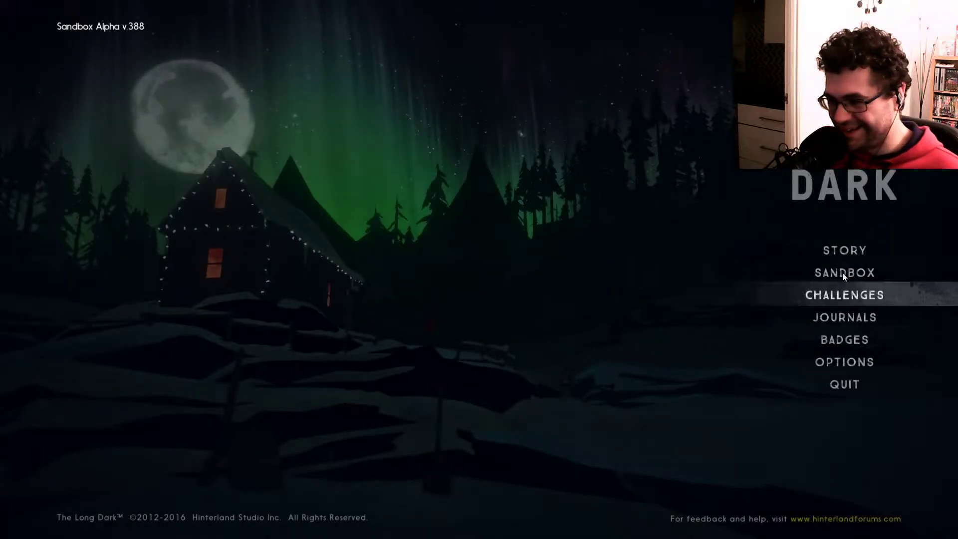
Step: Choose Sandbox, confirm the experience, Forlorn Muskeg and survivor, then accept 'Return to Stalker'
left_click(843, 270)
left_click(763, 494)
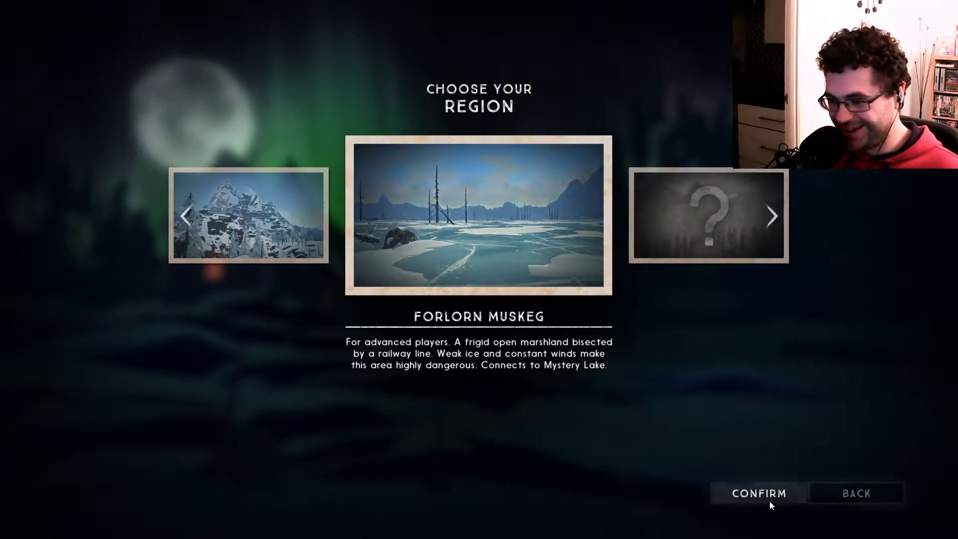
left_click(770, 502)
left_click(771, 497)
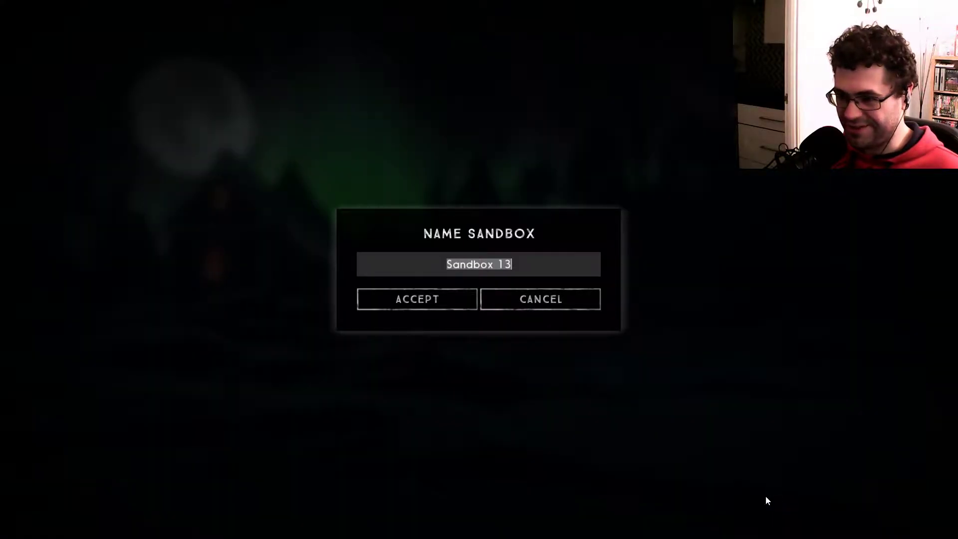
type("R")
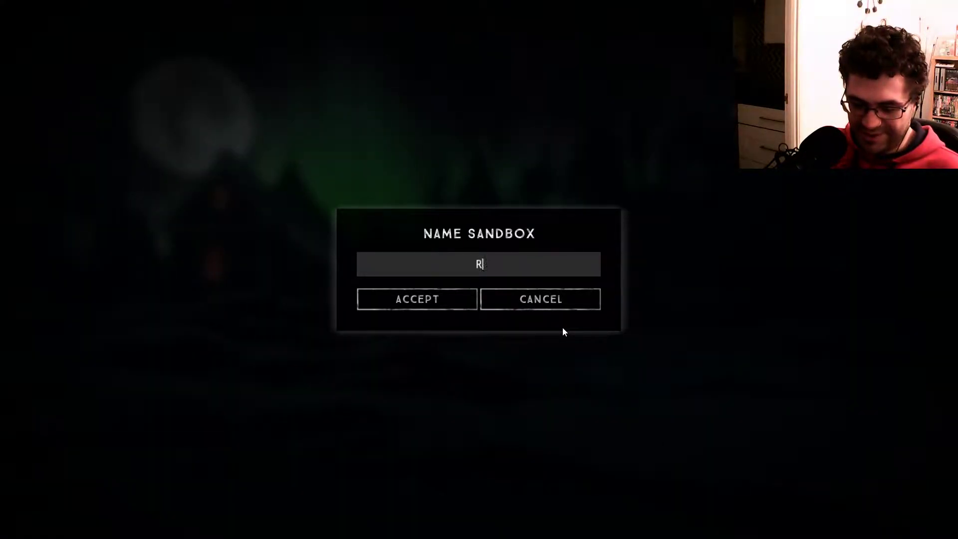
type("eturn to S")
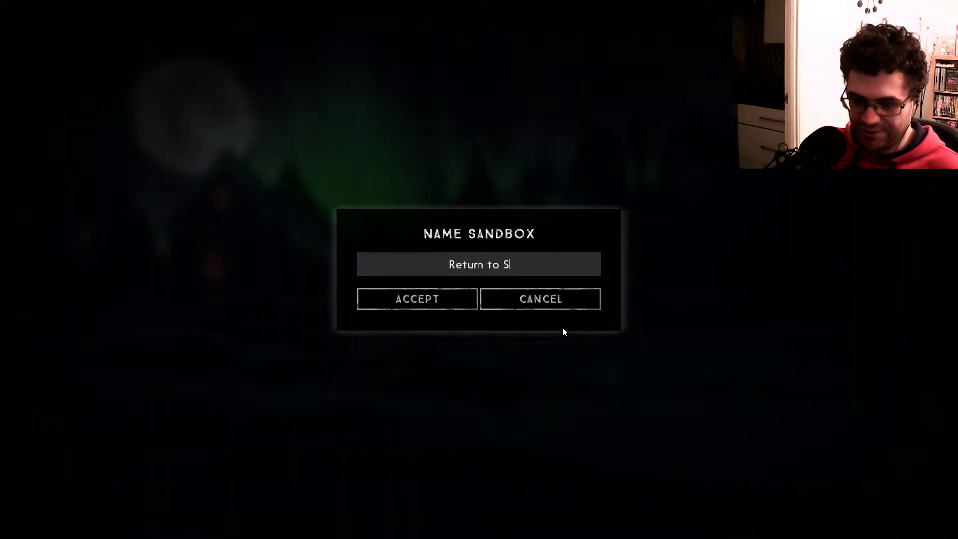
type("talker")
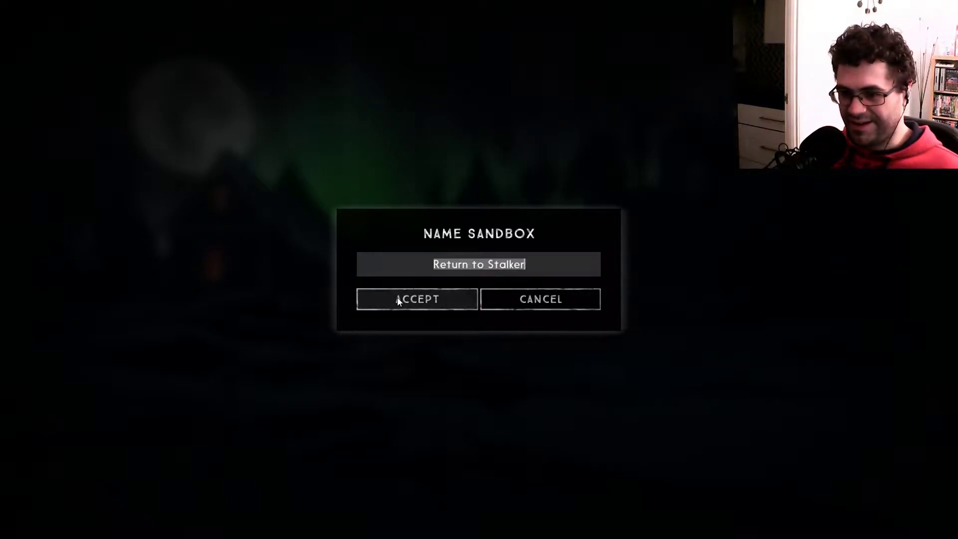
left_click(398, 297)
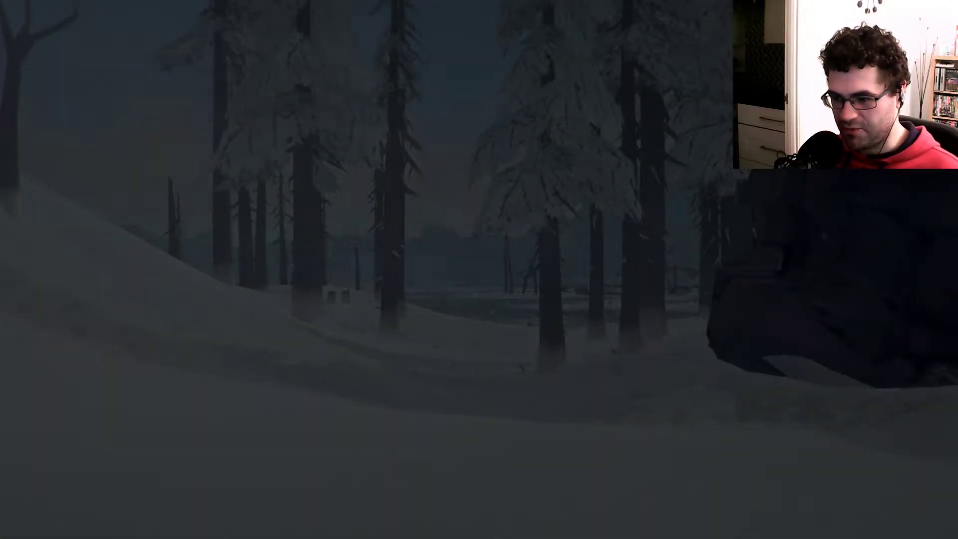
Step: Check the survivor's status overview while walking through the snowy forest
key("Tab")
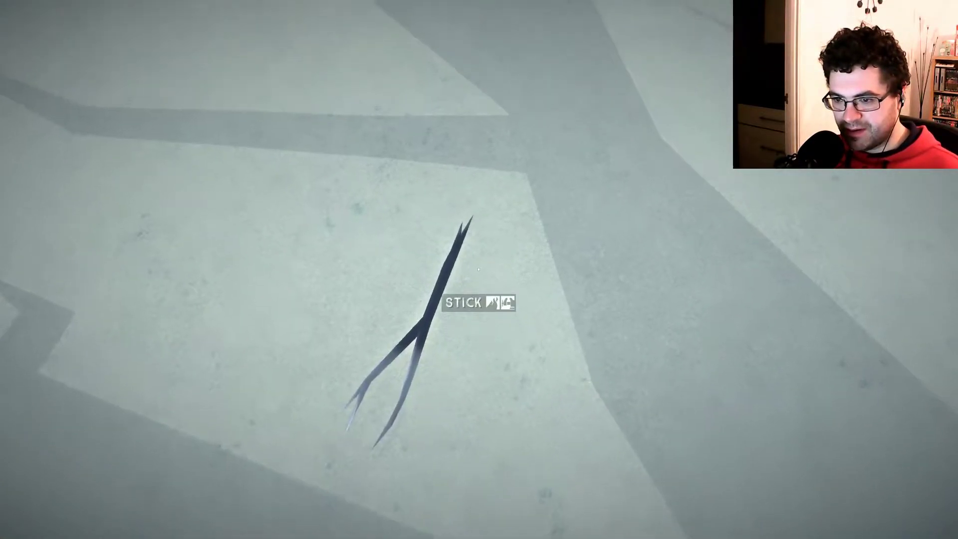
Step: Pick up a stick, harvest the Reishi mushroom on the stump, and take another stick
left_click(479, 268)
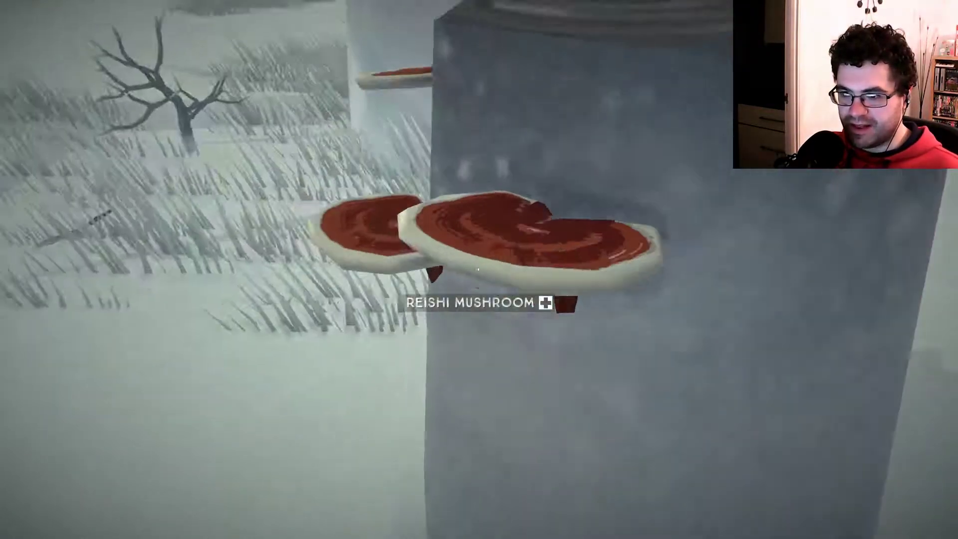
left_click(479, 270)
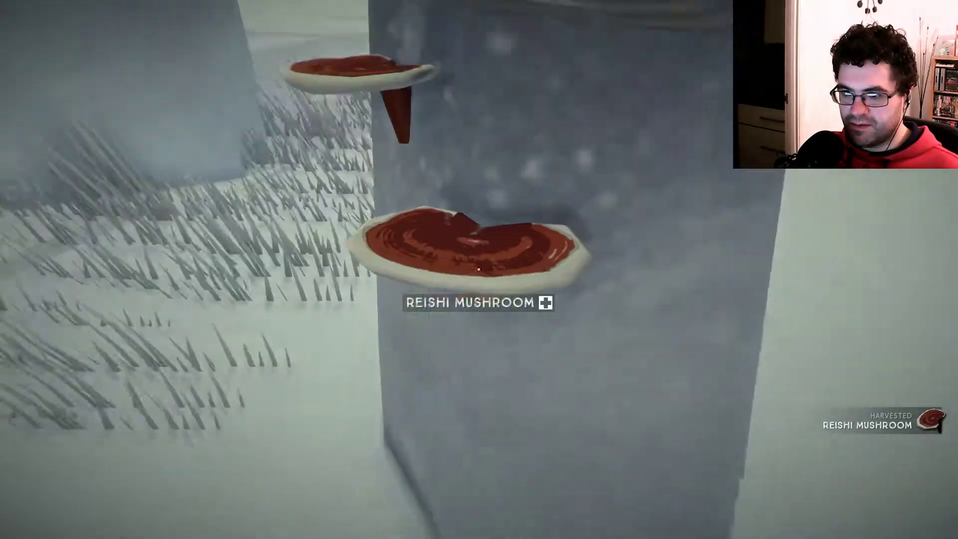
left_click(480, 269)
left_click(417, 490)
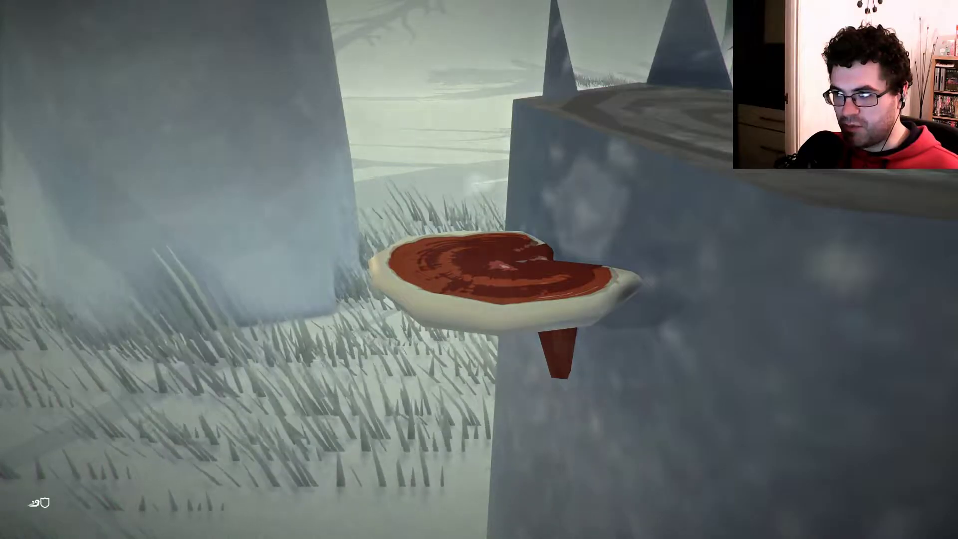
left_click(494, 285)
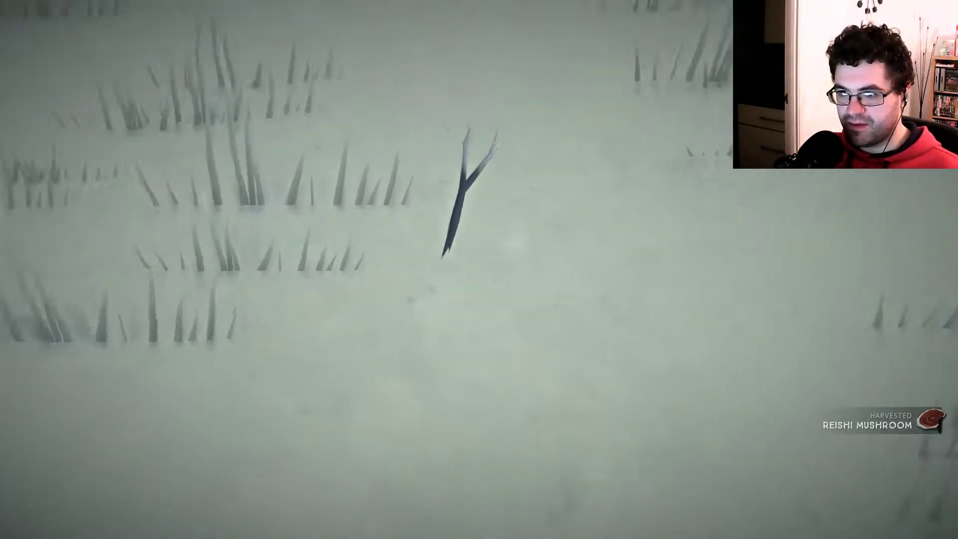
left_click(490, 188)
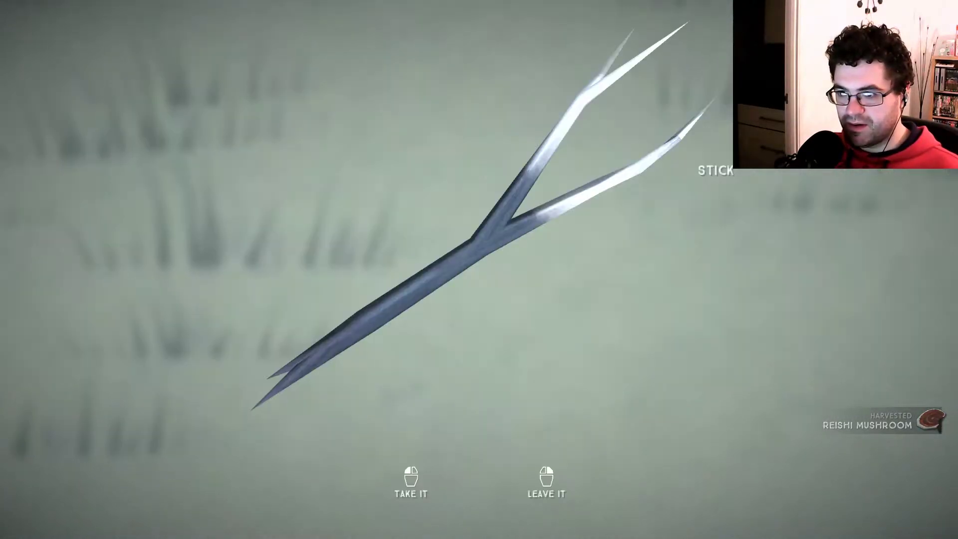
key("space")
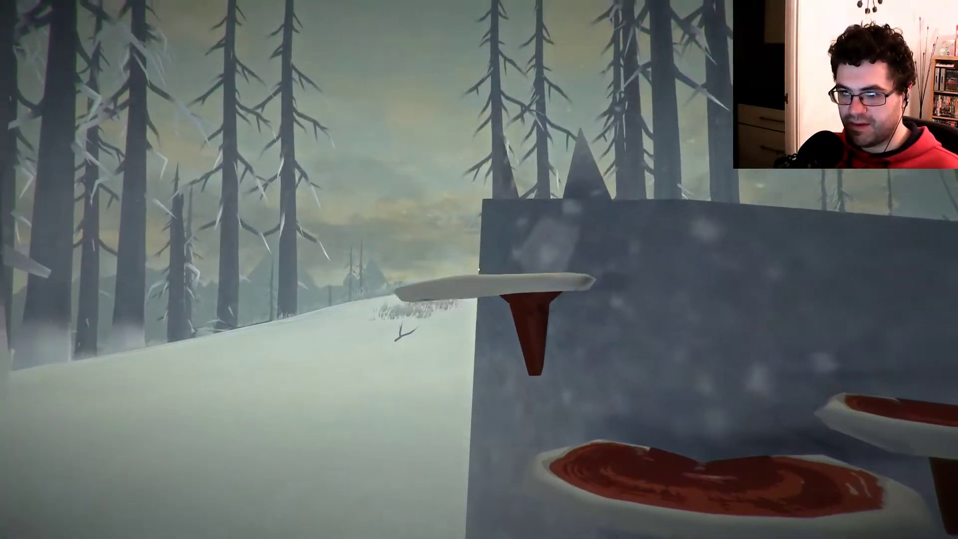
Step: Harvest the Reishi mushrooms growing on the nearby tree
left_click(479, 270)
key("Escape")
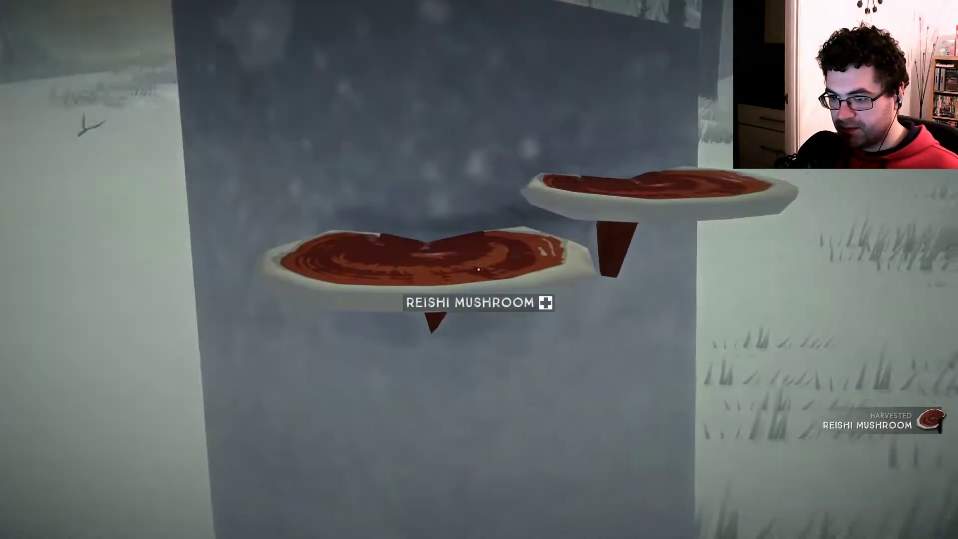
left_click(479, 270)
left_click(410, 477)
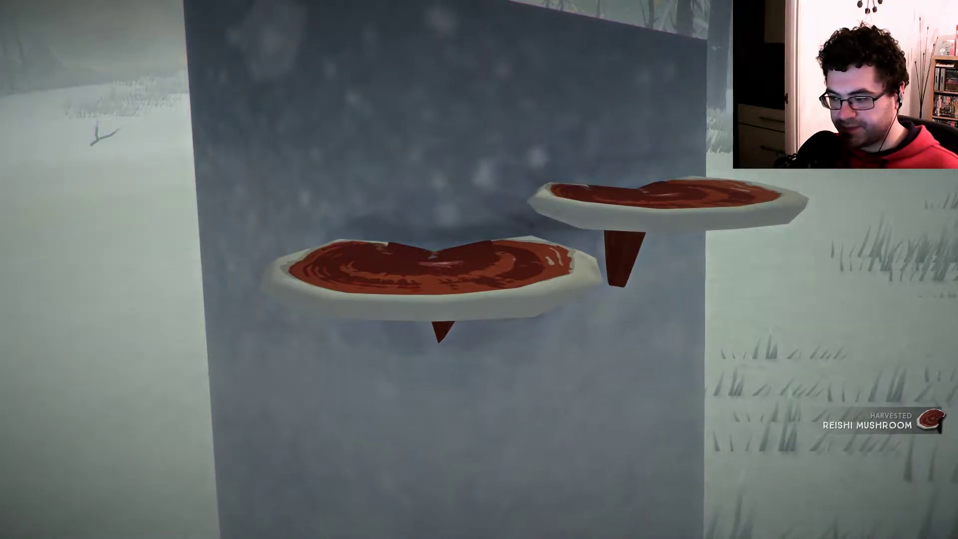
left_click(479, 269)
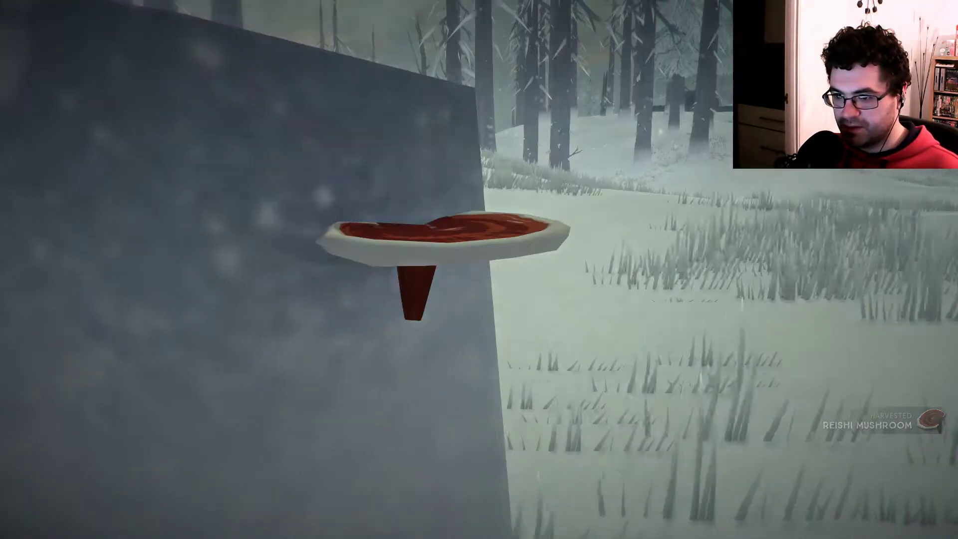
left_click(442, 240)
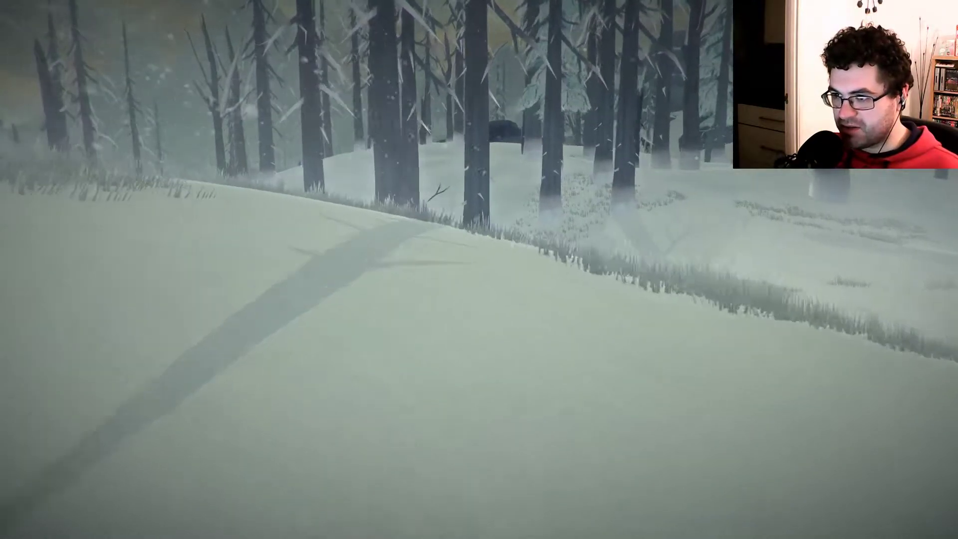
Step: Walk through the snowy forest toward the frozen lake
key("w")
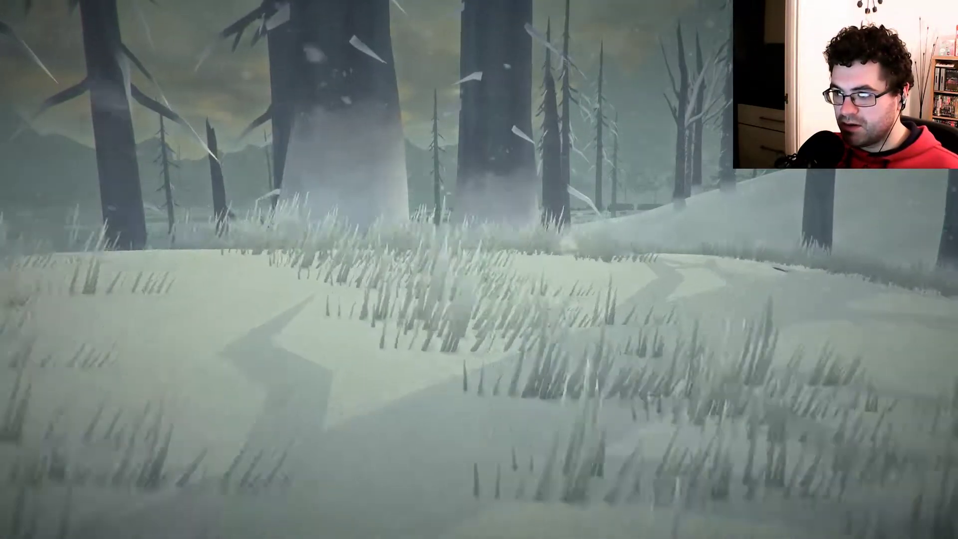
key("w")
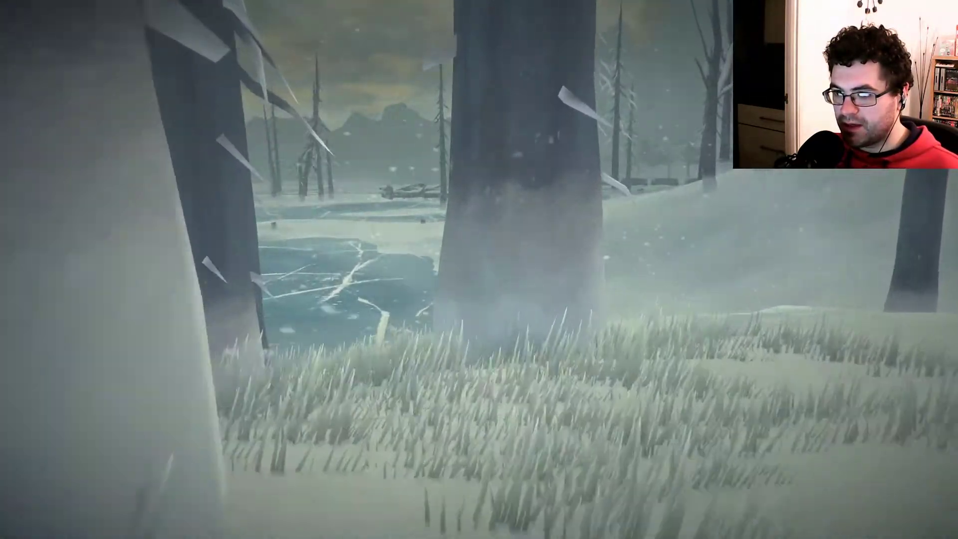
key("w")
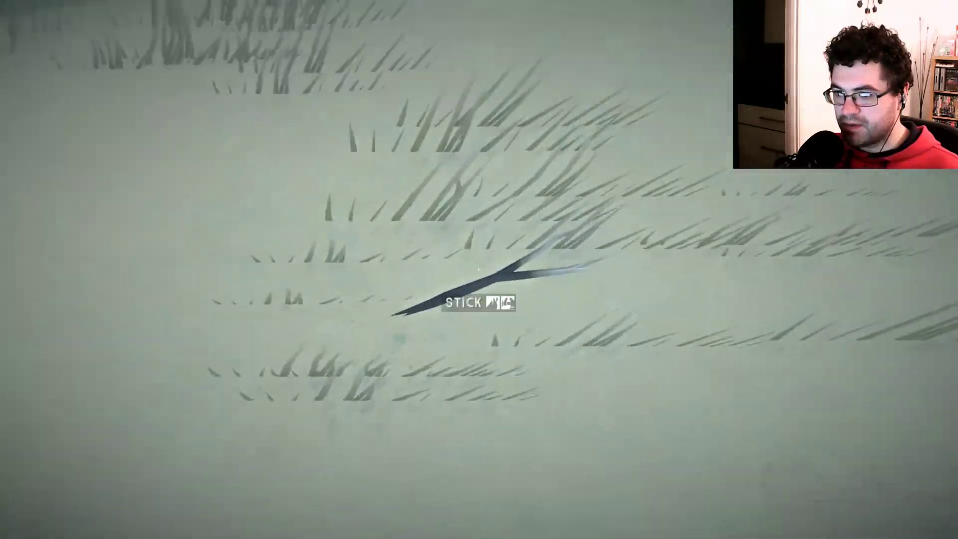
key("w")
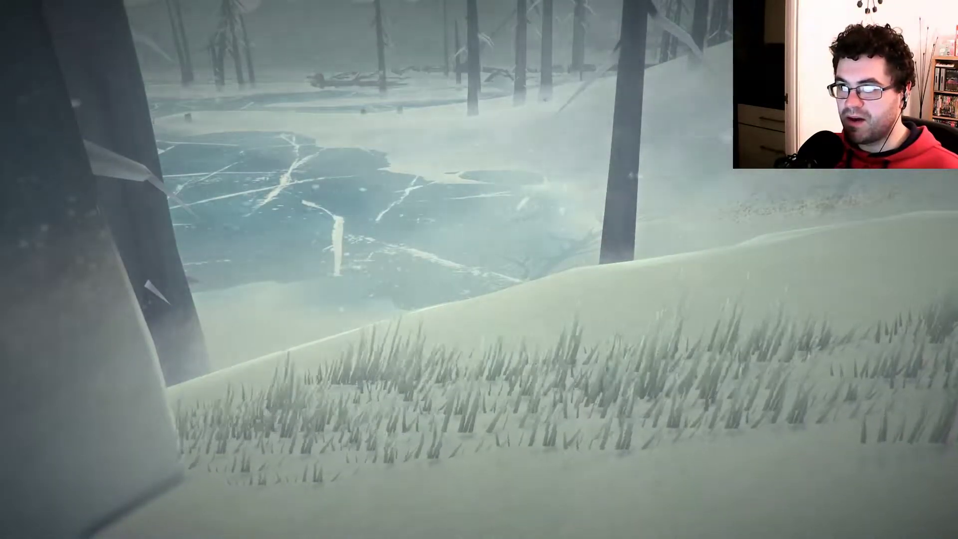
key("w")
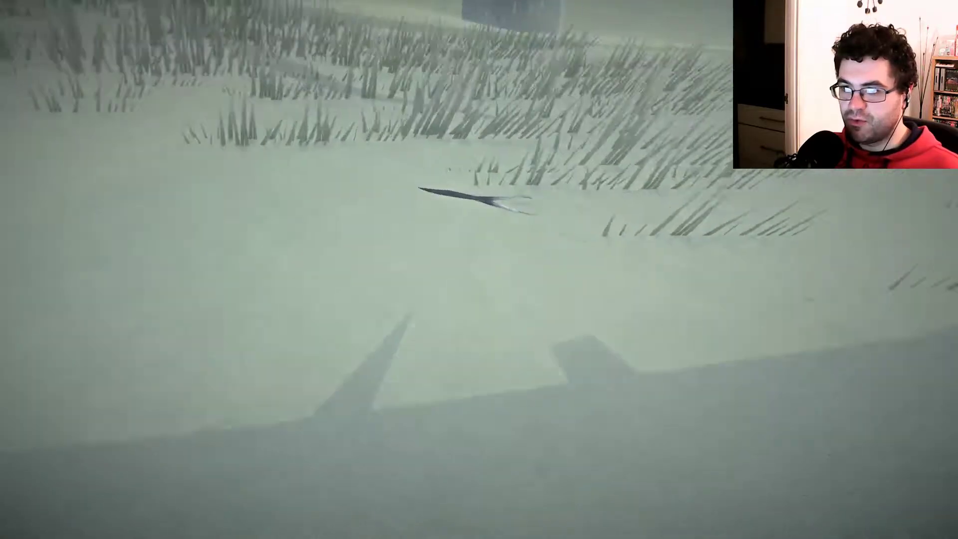
key("w")
key("w")
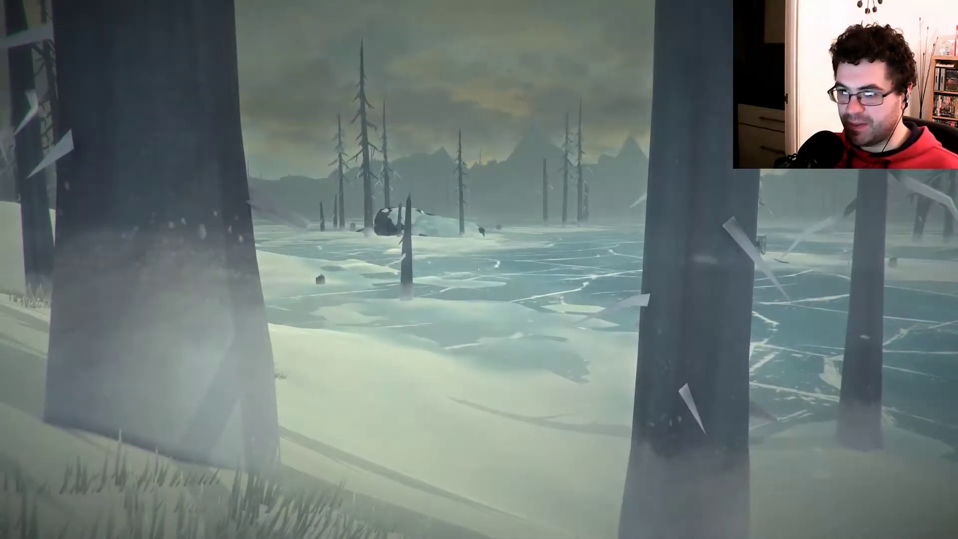
key("w")
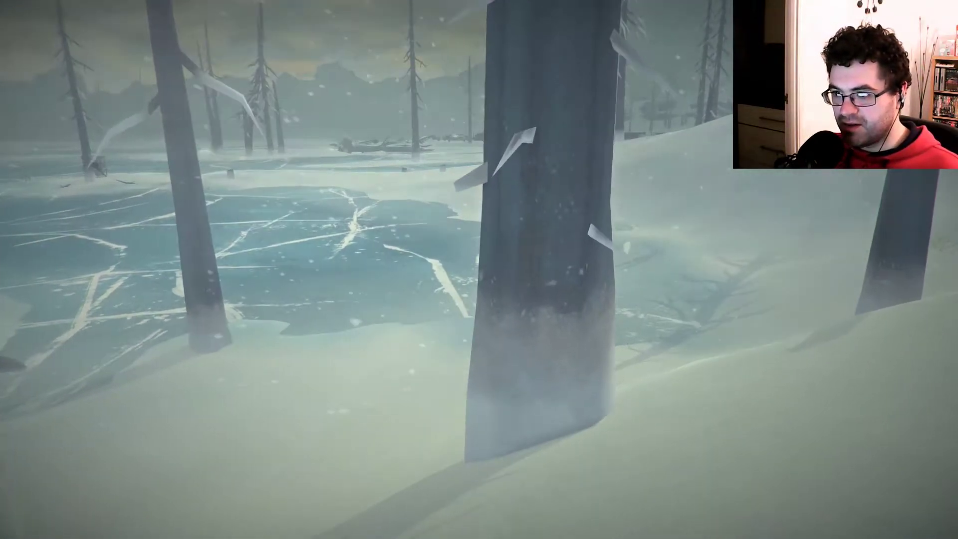
key("w")
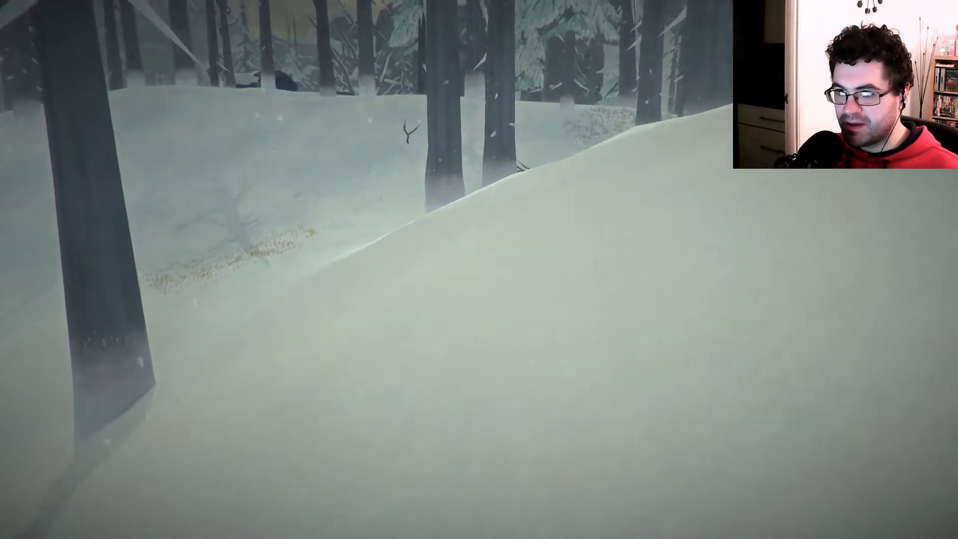
key("w")
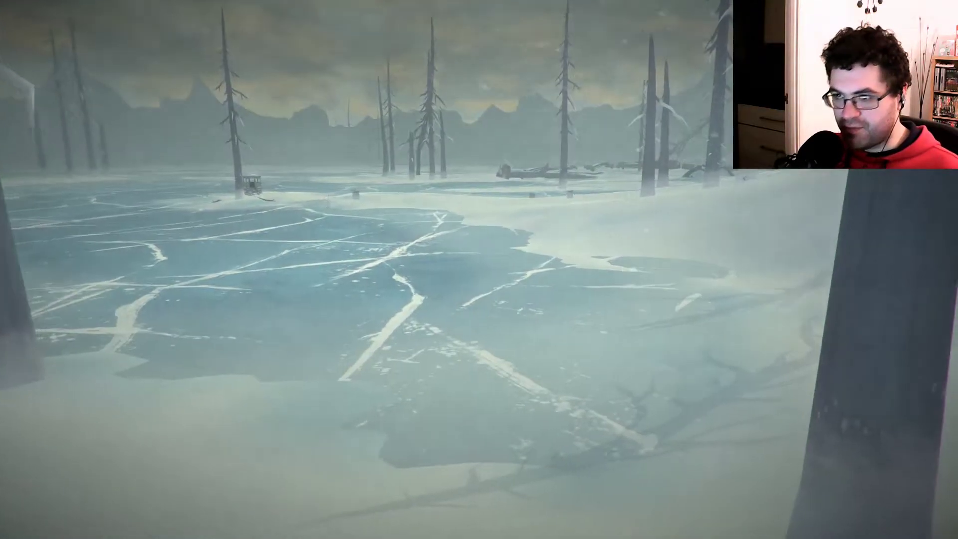
key("w")
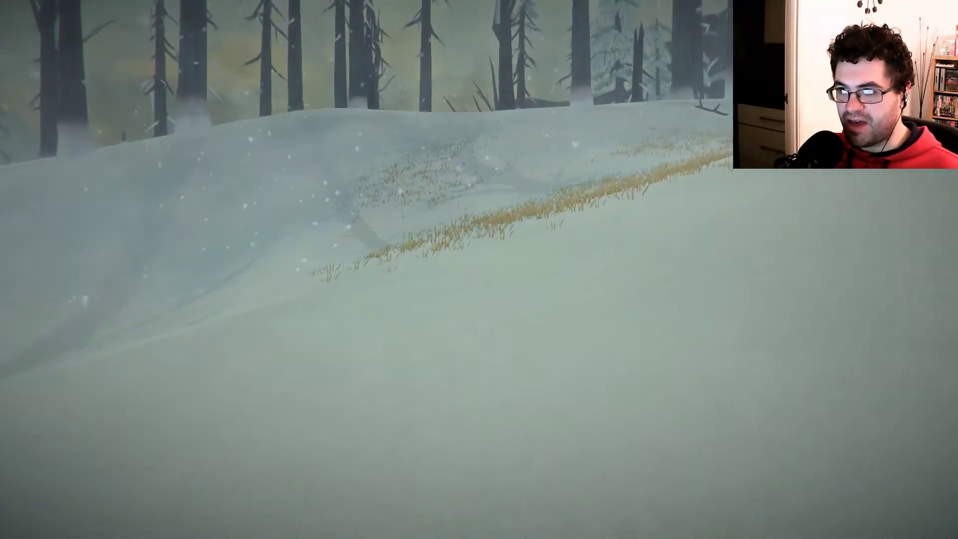
Step: Cross the frozen lake and climb the slope onto the open snowy plain
key("w")
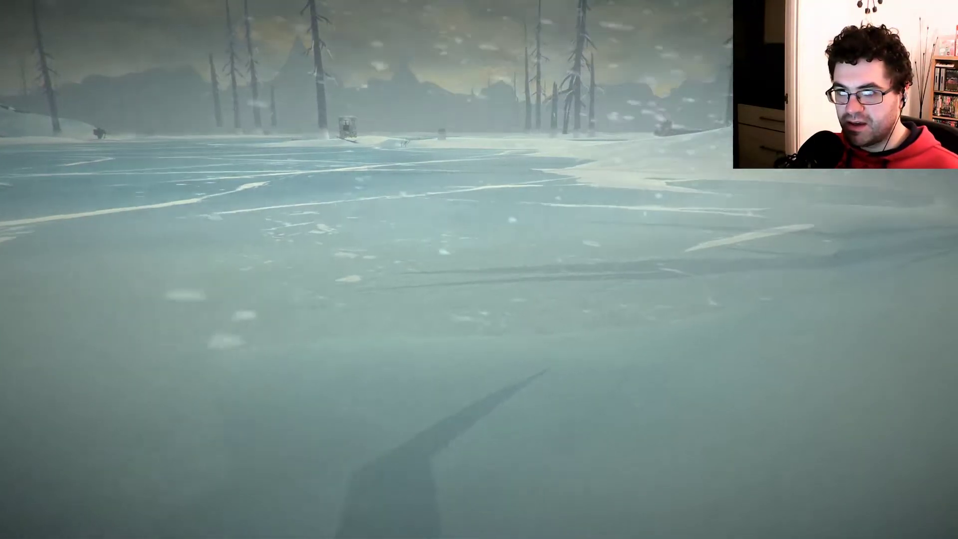
key("w")
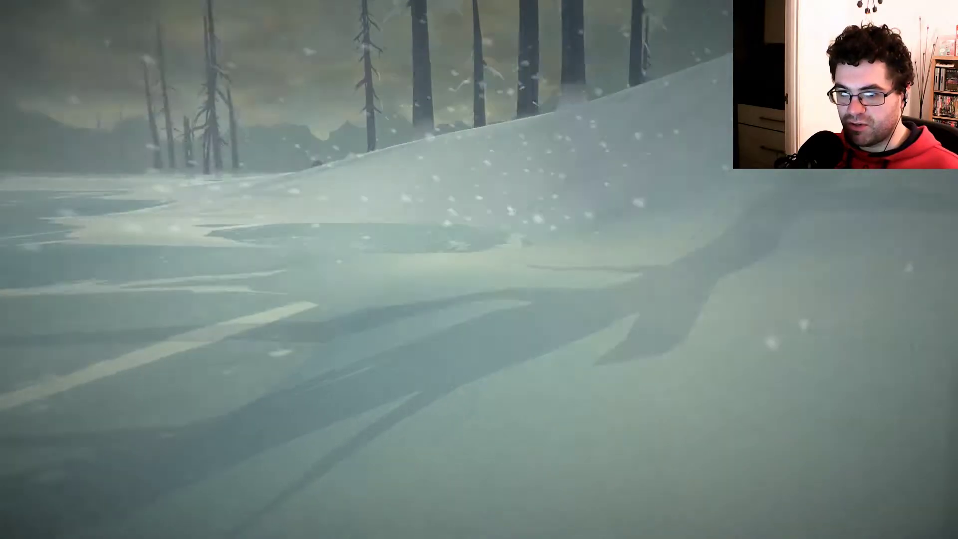
key("w")
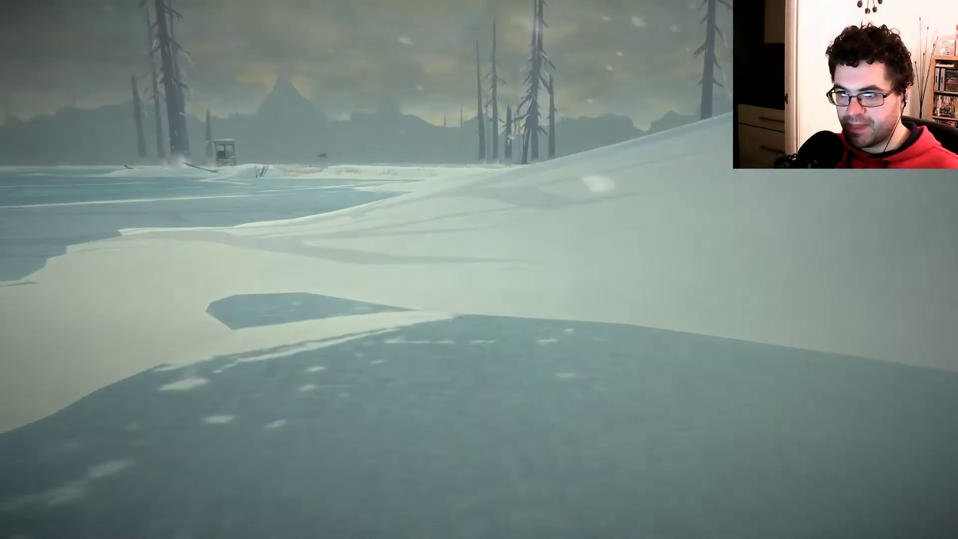
key("w")
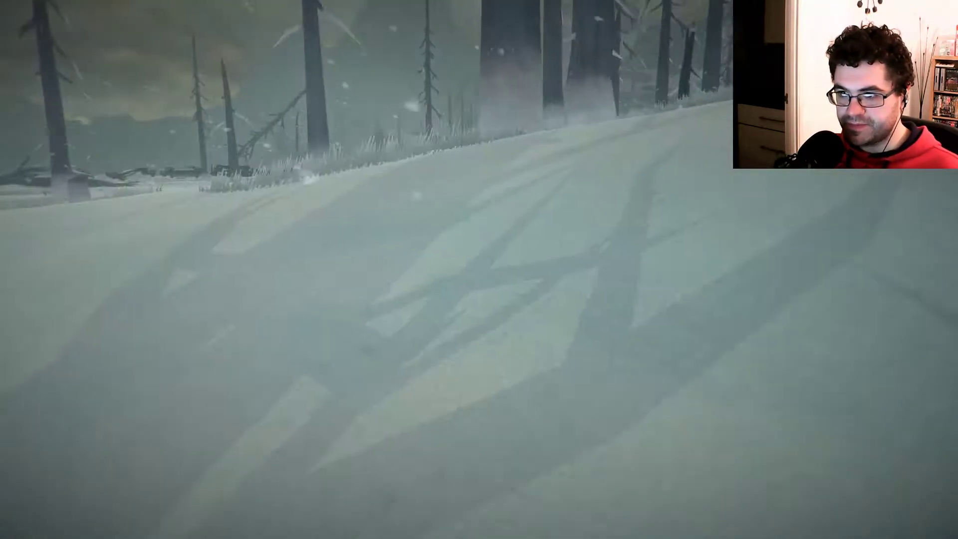
key("w")
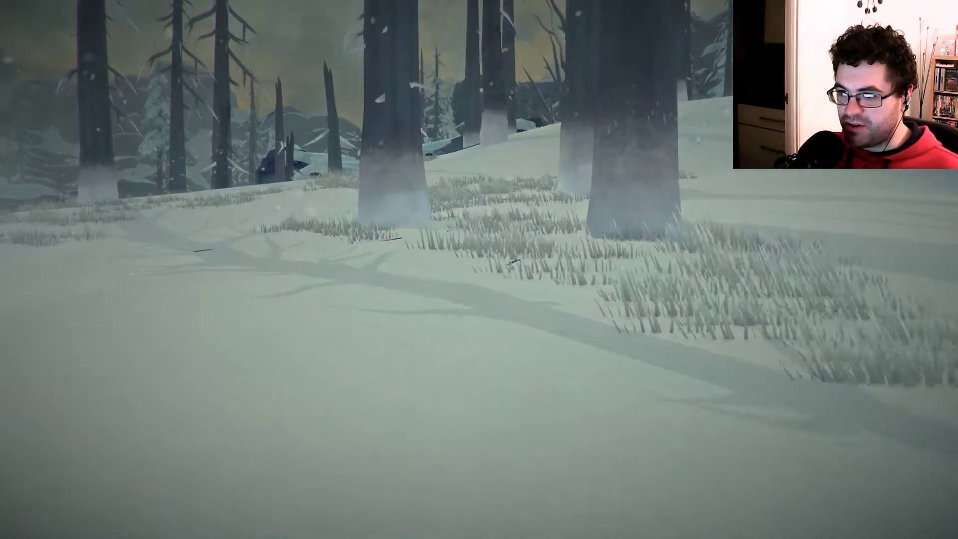
key("w")
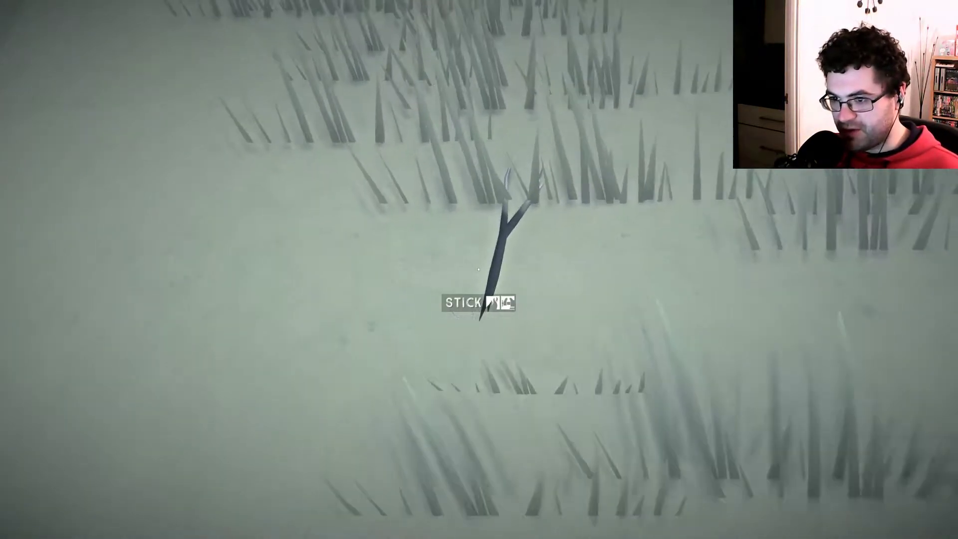
Step: Collect two sticks lying in the snow on the plain
left_click(479, 303)
left_click(419, 517)
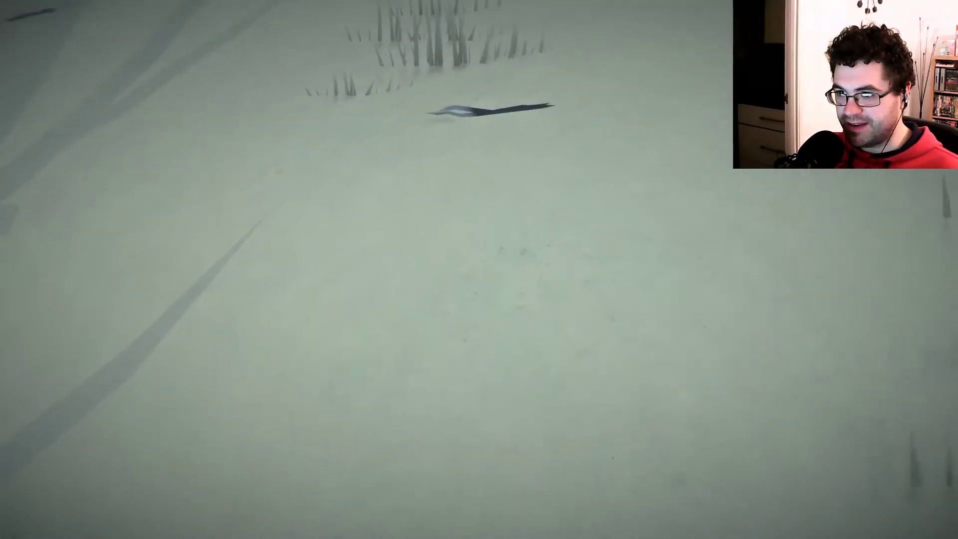
left_click(390, 300)
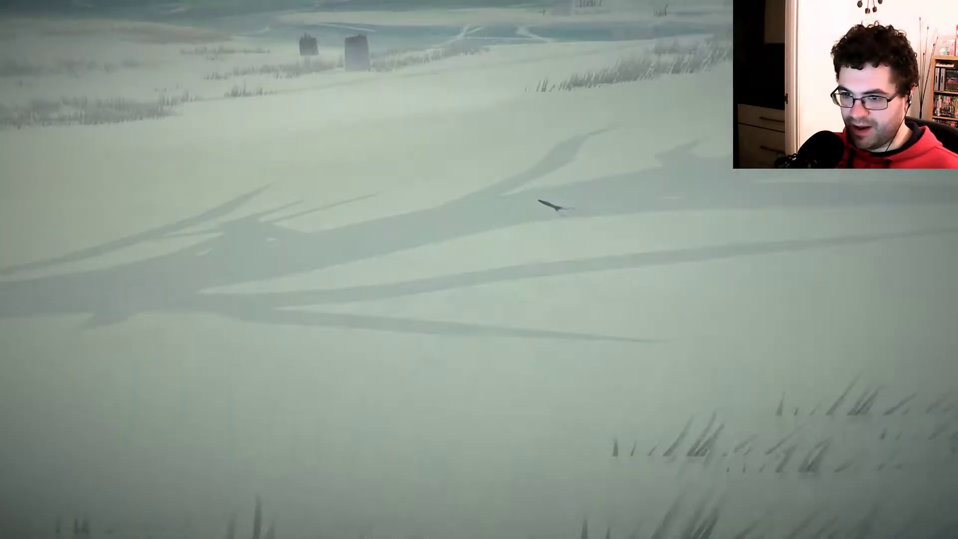
key("w")
Step: Cross the field past the rock to the cattails beside the pond and hunting stand
key("w")
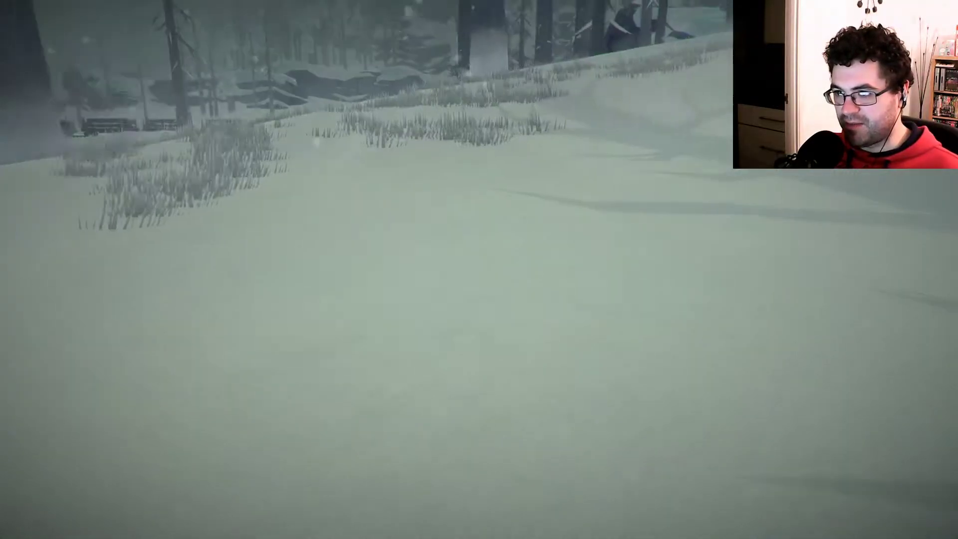
key("w")
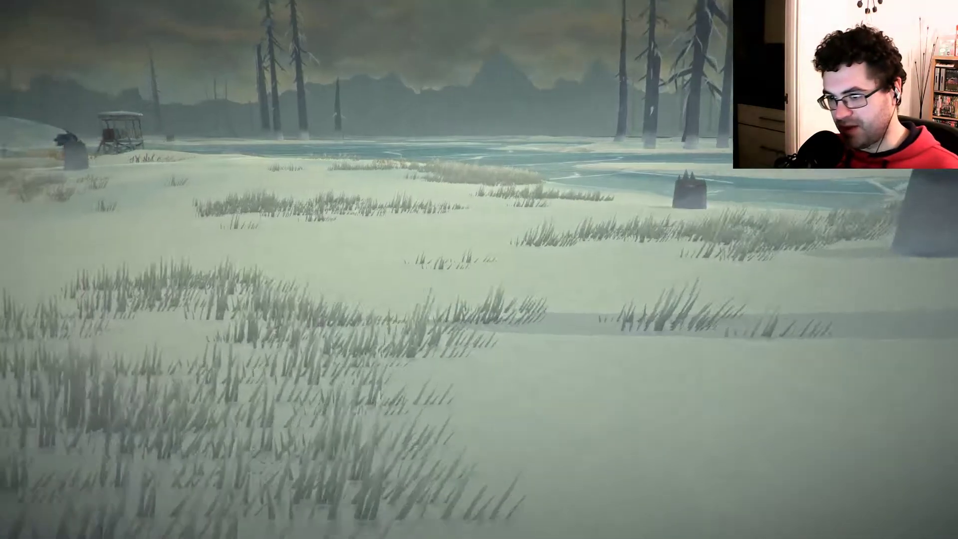
key("w")
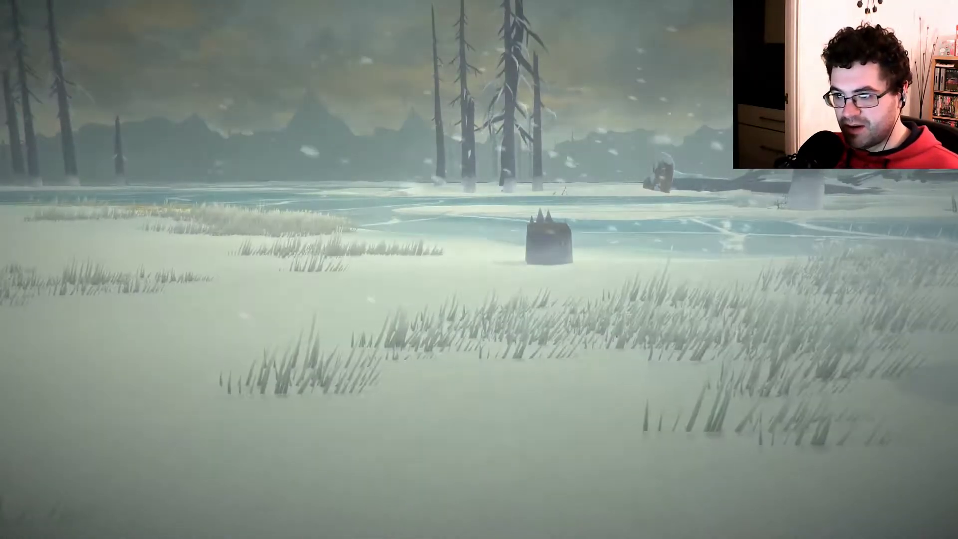
key("w")
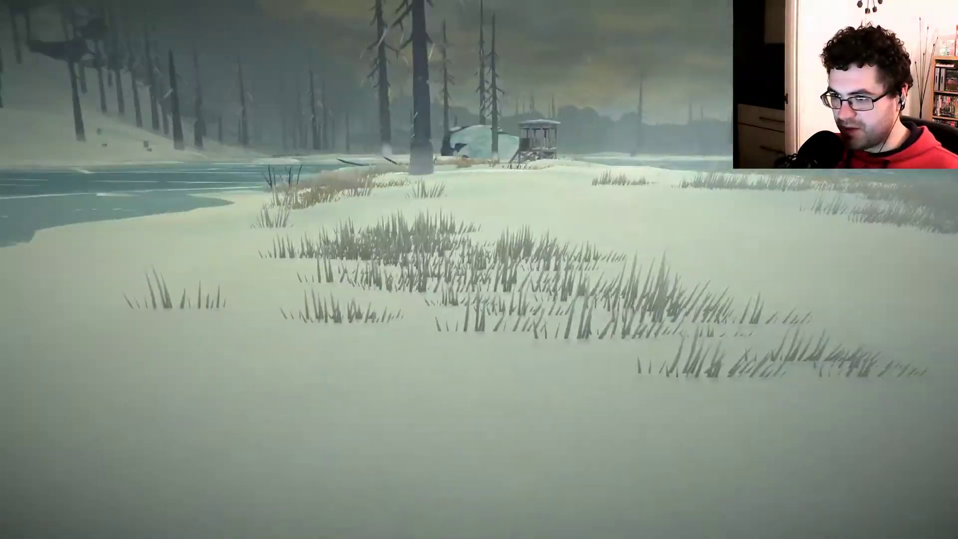
key("w")
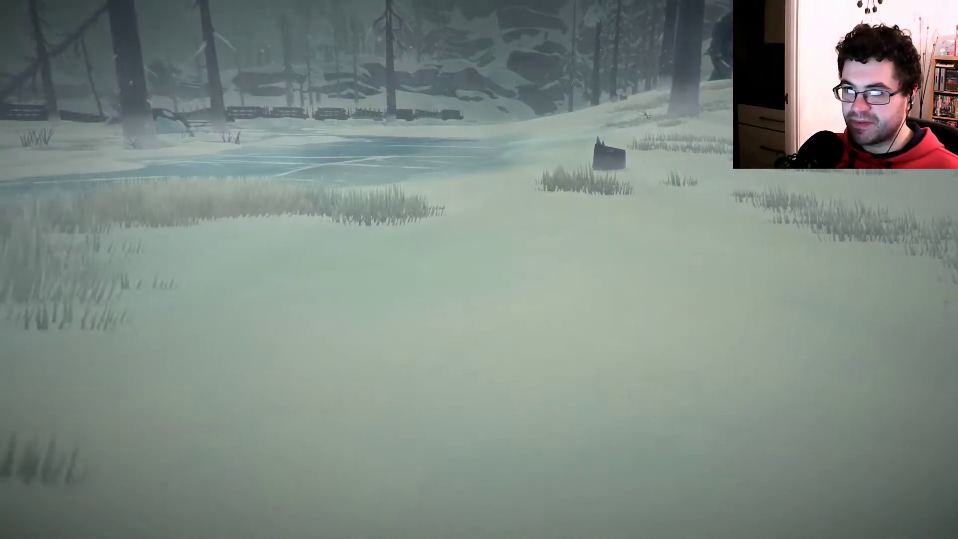
key("w")
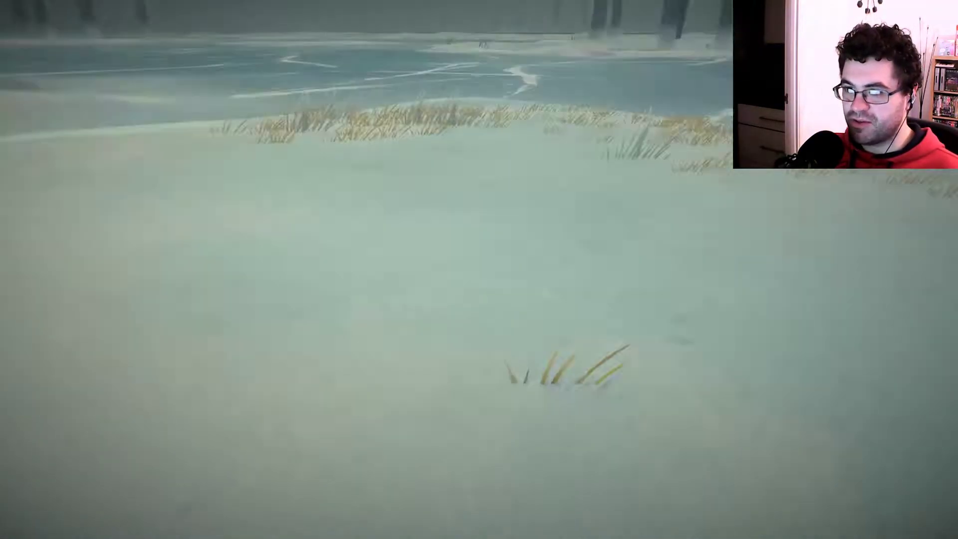
key("w")
key("w")
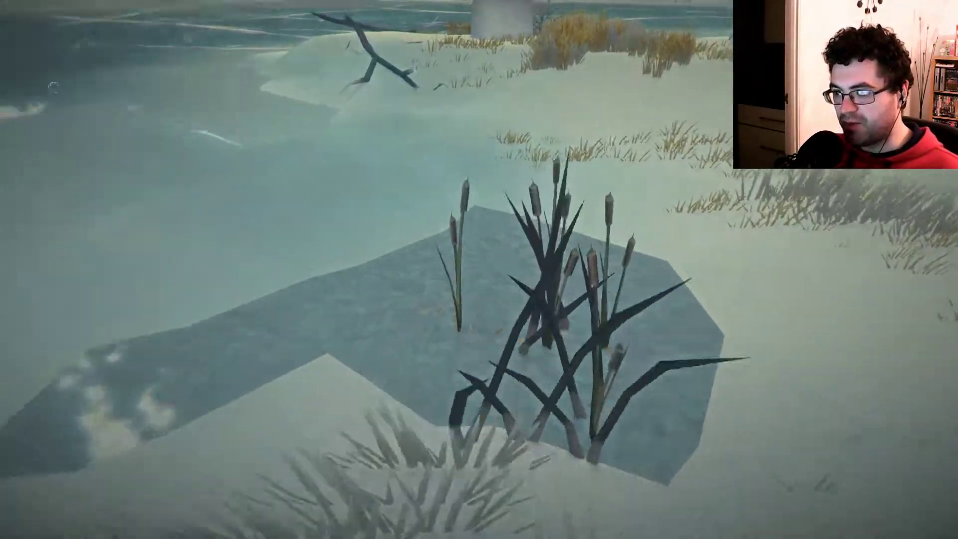
key("w")
Step: Harvest cattail heads and stalks from several plants at the pond edge, discovering Low Blind
left_click(479, 270)
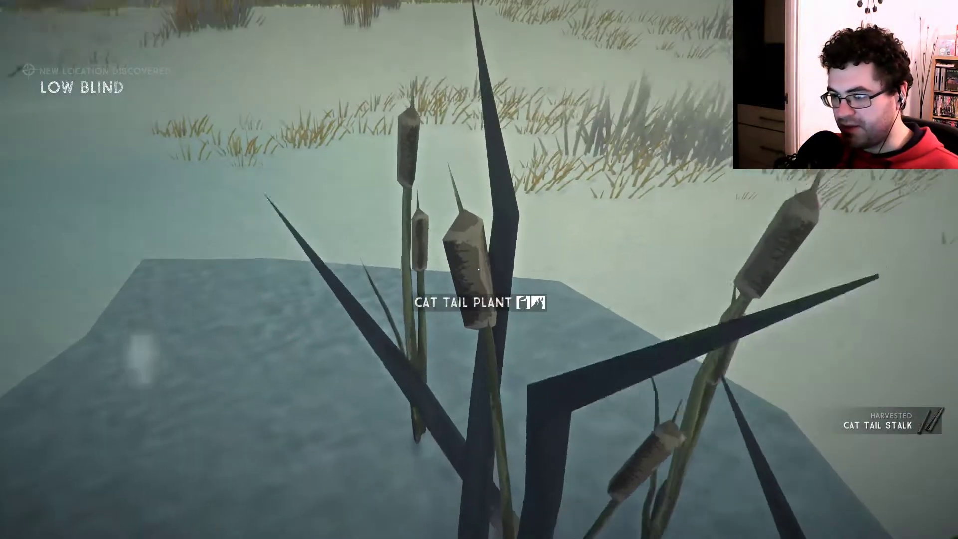
left_click(479, 270)
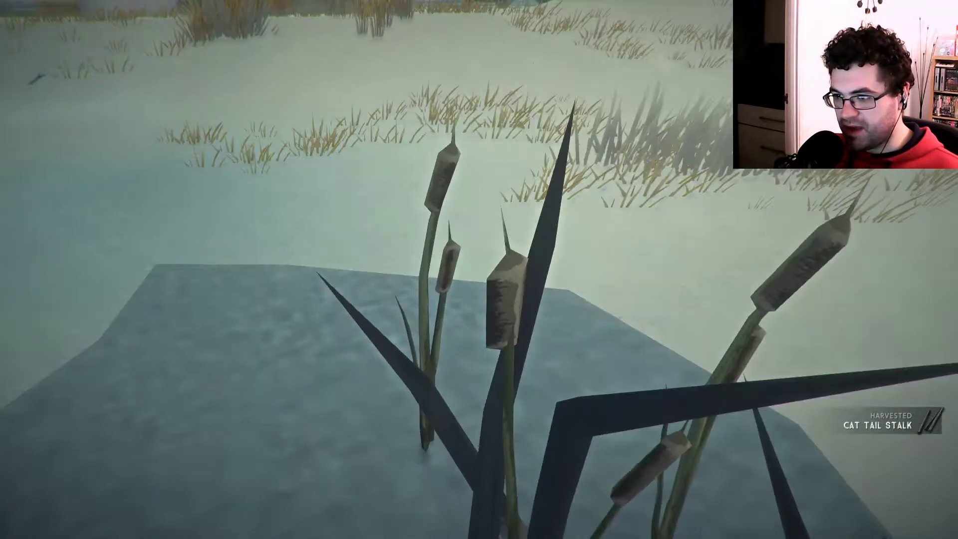
left_click(480, 270)
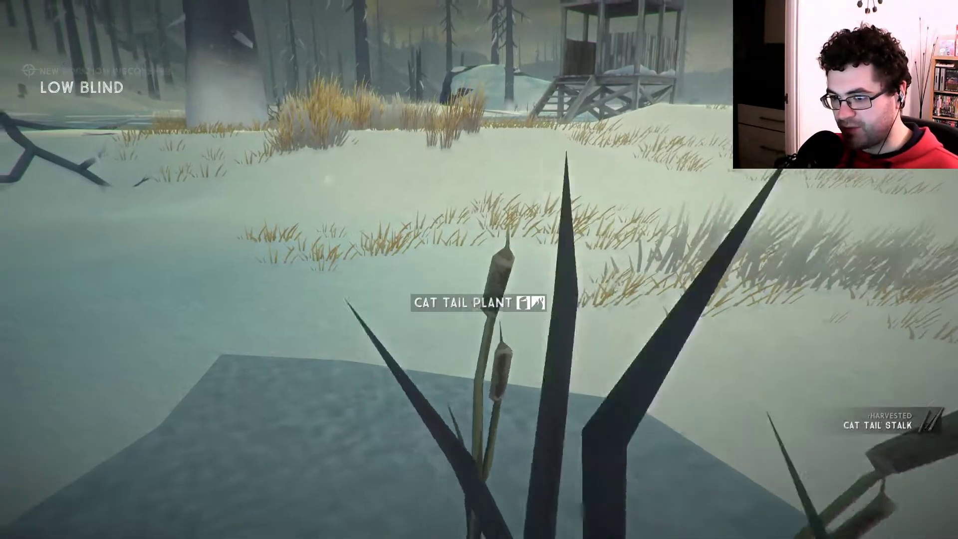
left_click(480, 270)
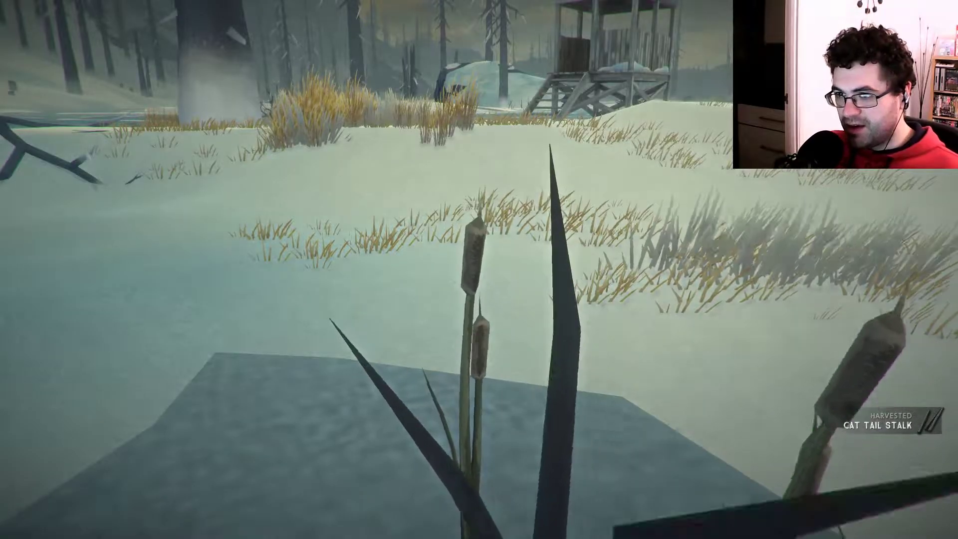
left_click(479, 269)
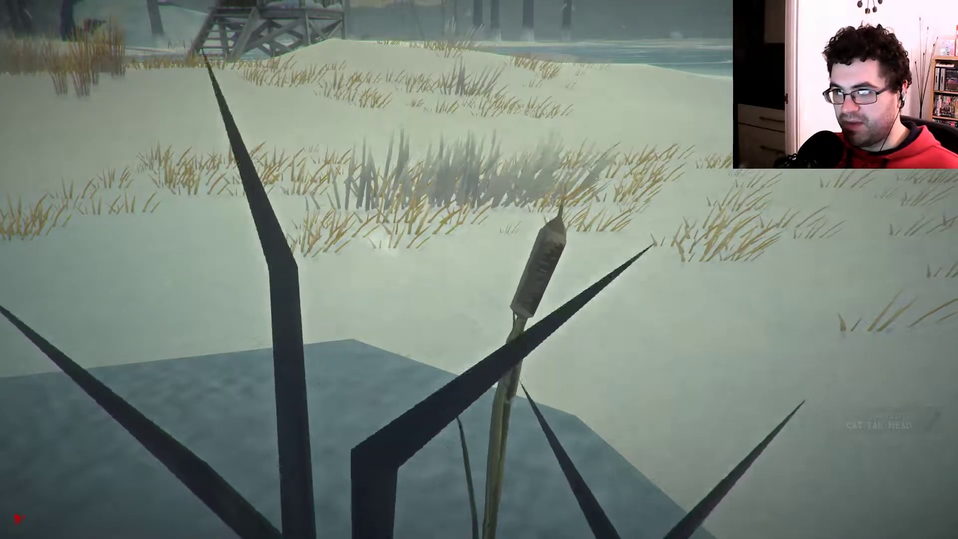
Step: Harvest the last cattail, then gather two sticks and cedar firewood near the Low Blind
left_click(480, 269)
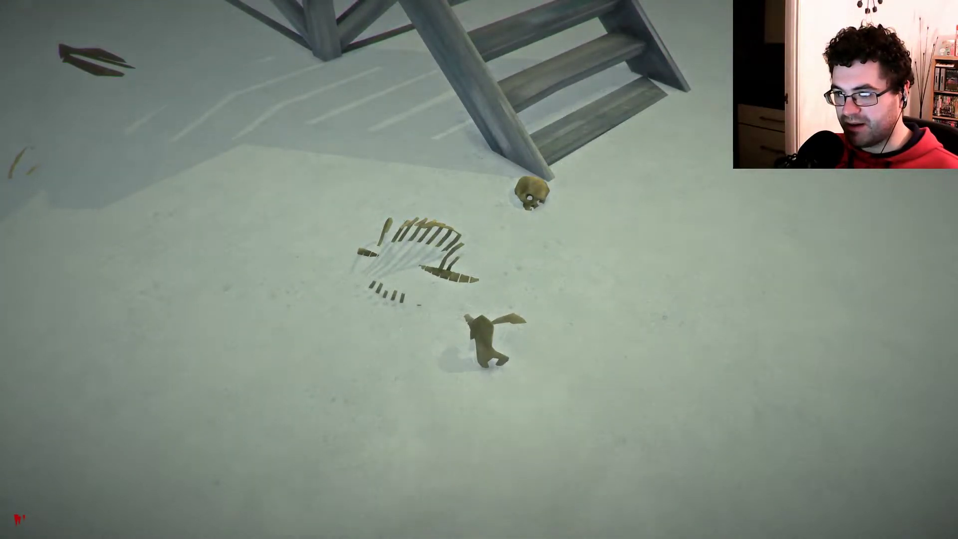
left_click(479, 269)
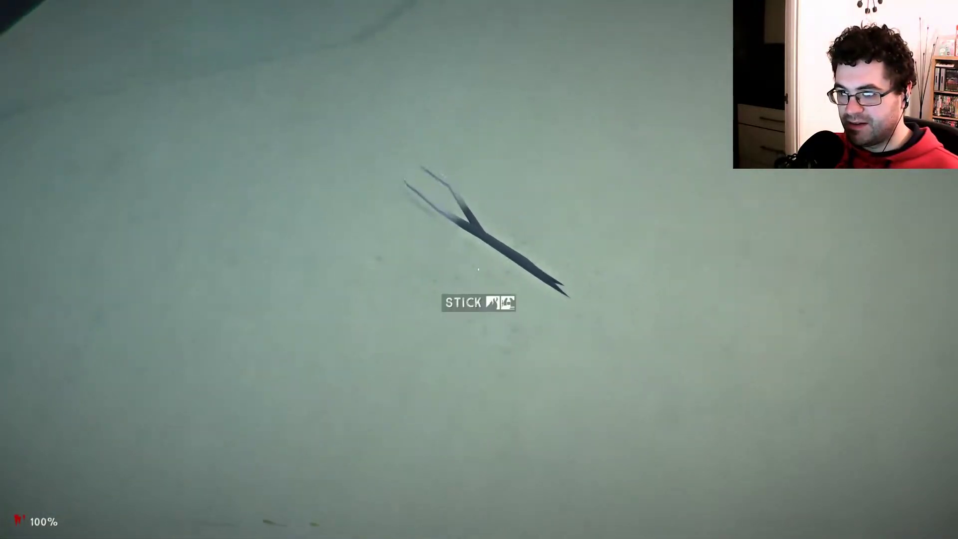
left_click(479, 269)
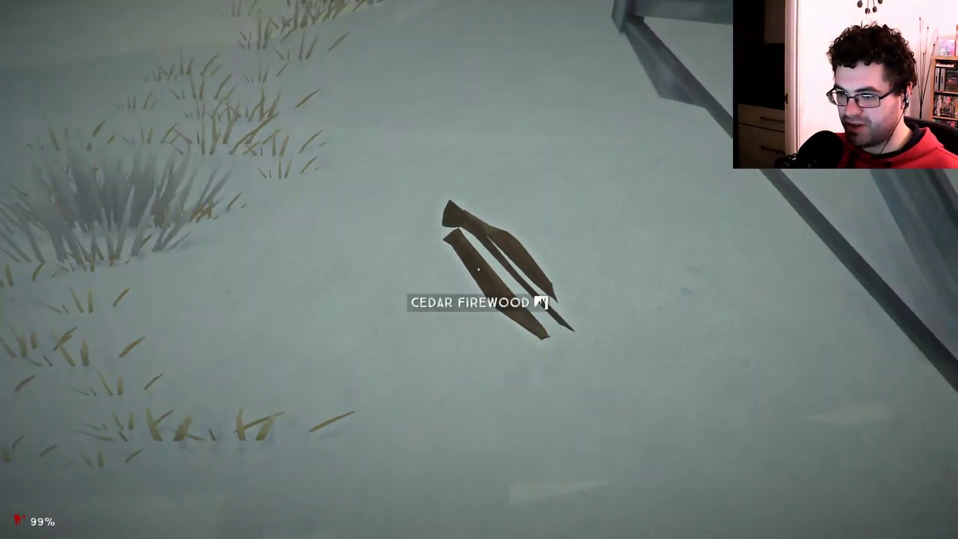
left_click(480, 270)
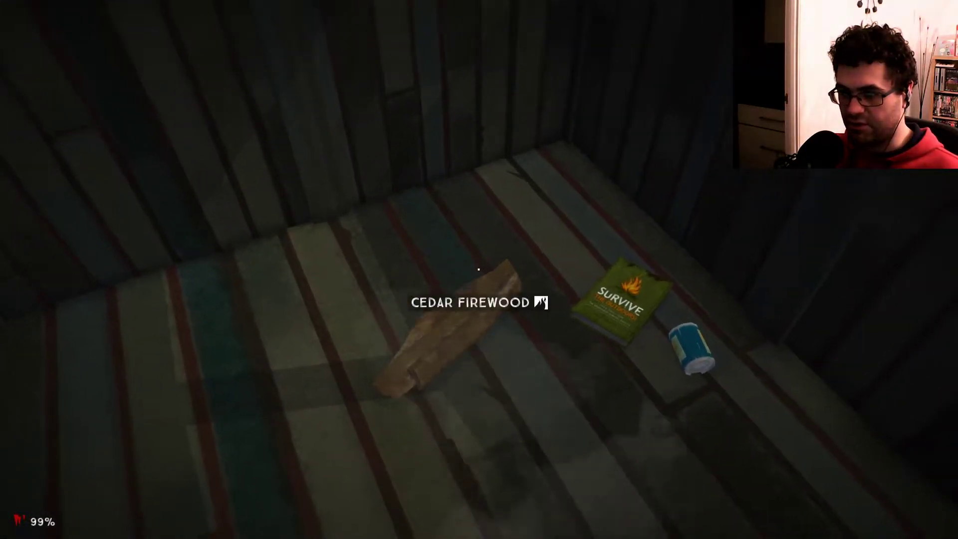
Step: Take the Survive the Outdoors! book, the can of peaches and the antiseptic bottle
left_click(480, 270)
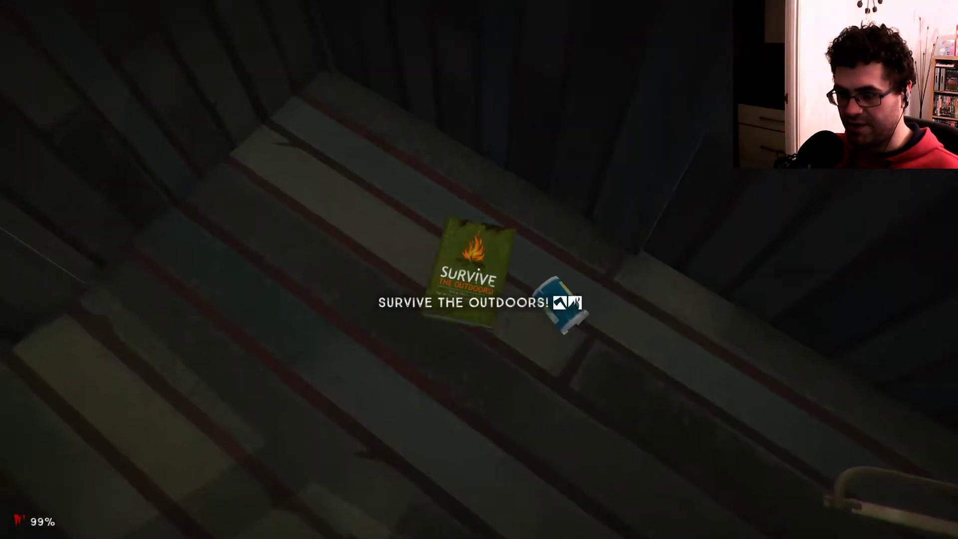
left_click(480, 270)
left_click(480, 270)
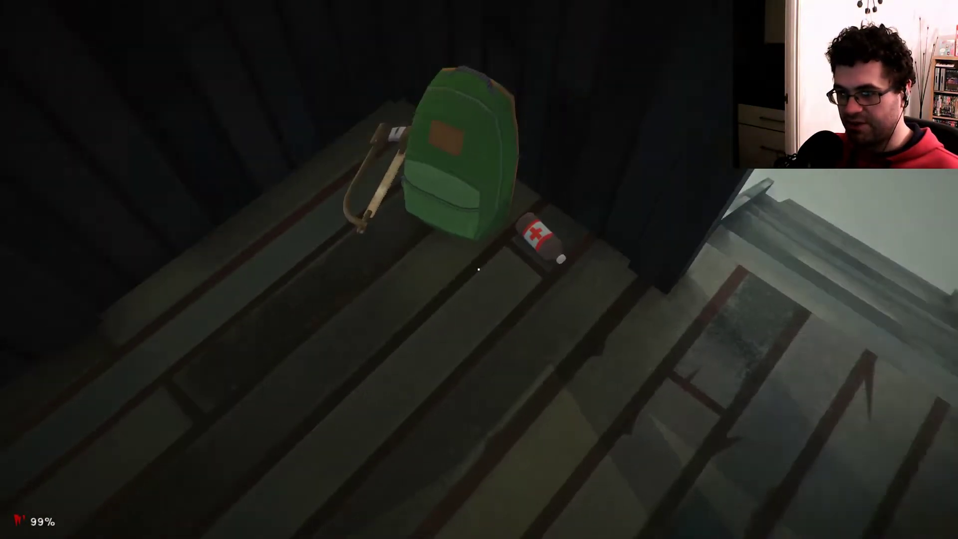
left_click(479, 270)
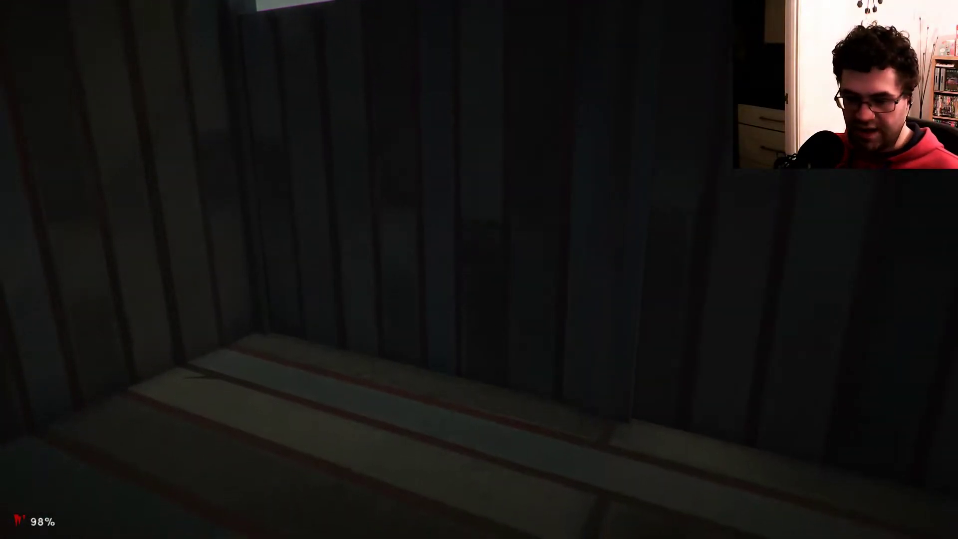
Step: Exit the blind and walk beneath the stand toward the frozen pond, looking back
key("Tab")
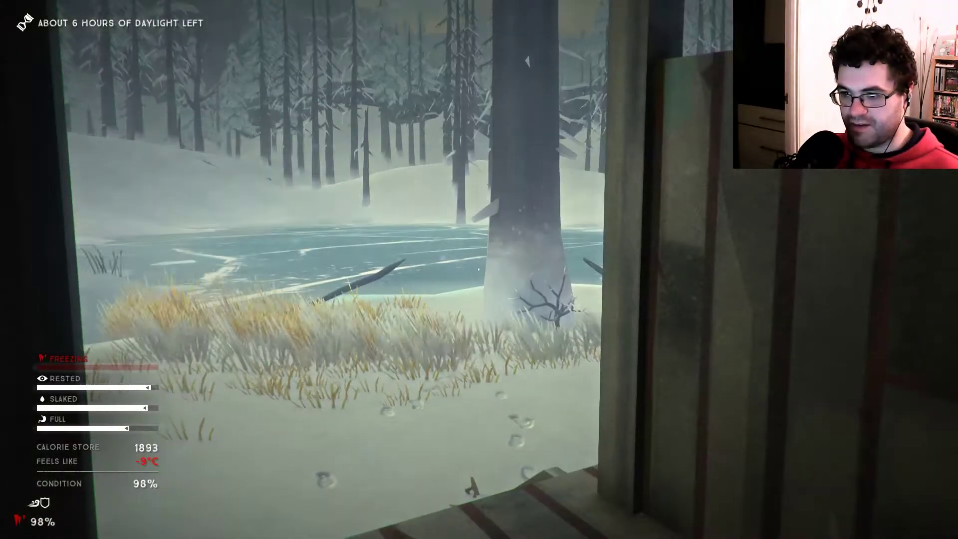
key("w")
key("w")
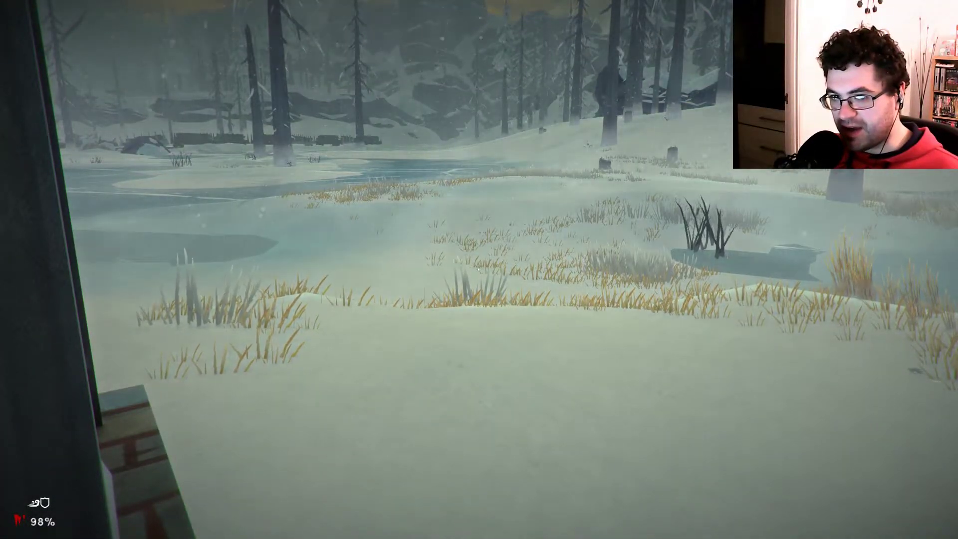
key("w")
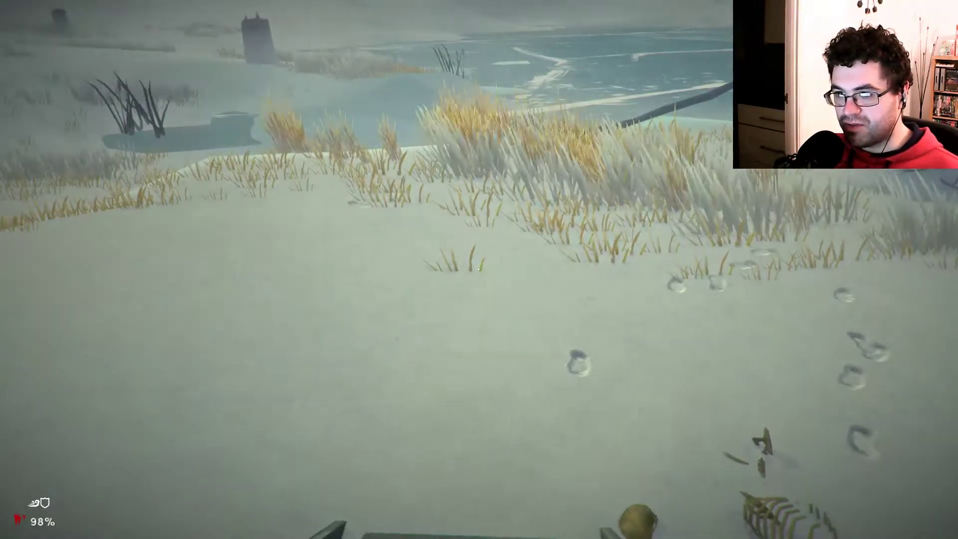
key("w")
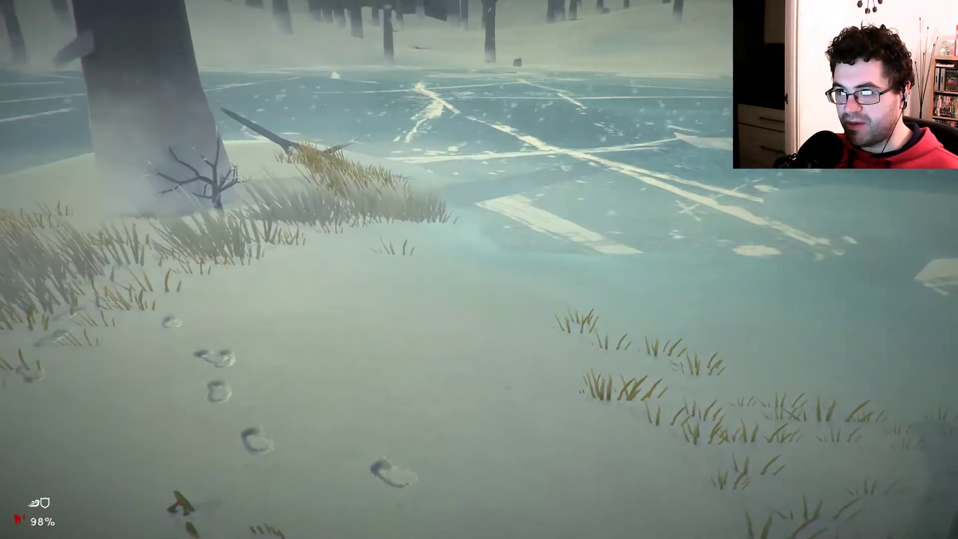
key("Tab")
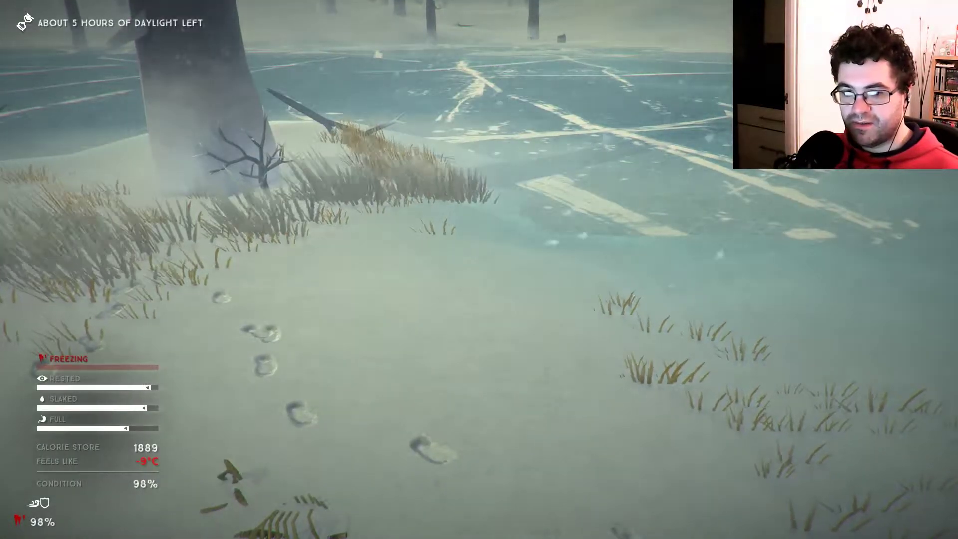
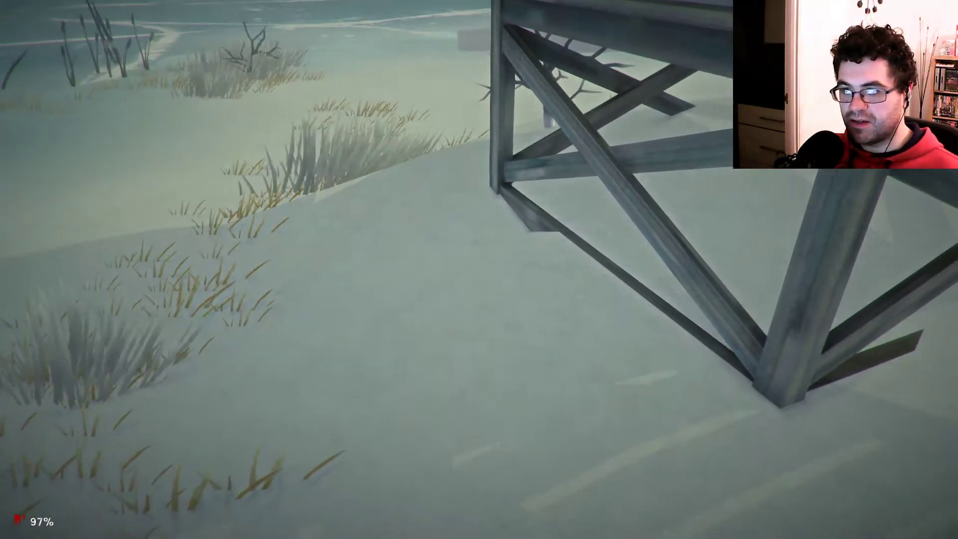
Step: Place a campfire beside the wooden tower and light it with matches, cat tail and a stick
key("space")
left_click(405, 277)
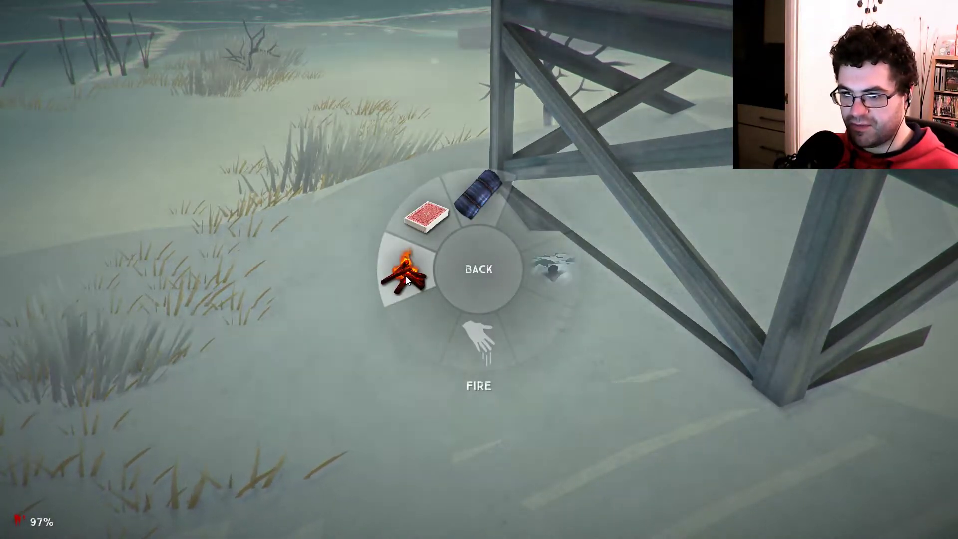
left_click(408, 276)
key("w")
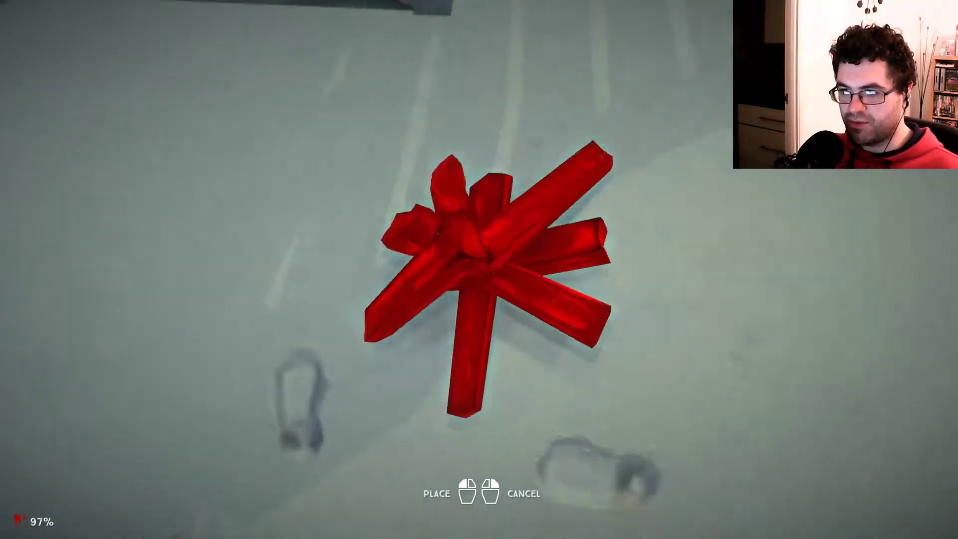
key("w")
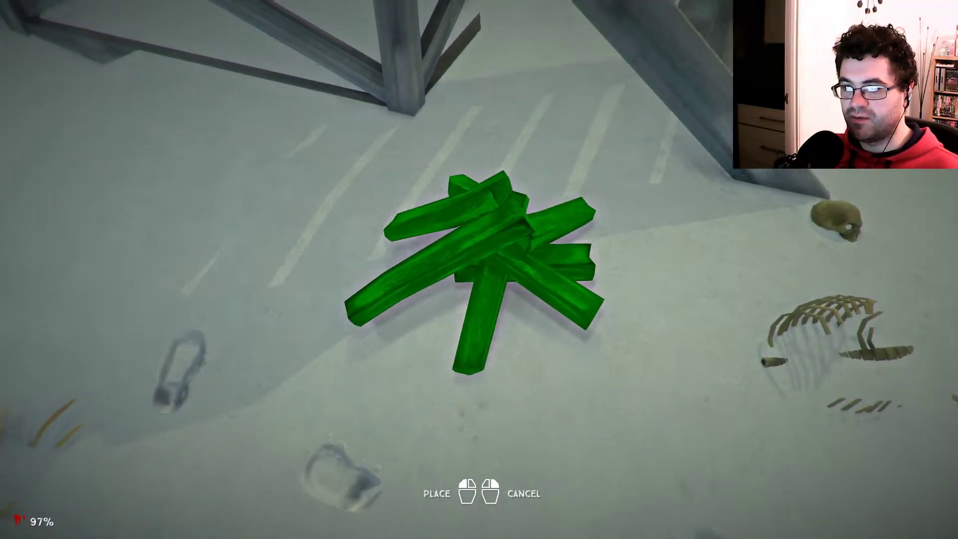
left_click(480, 269)
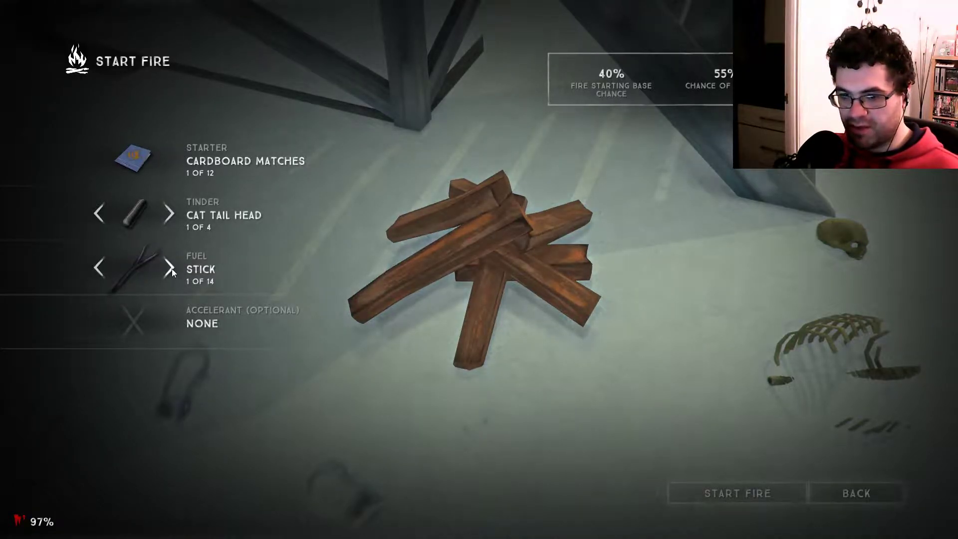
left_click(727, 495)
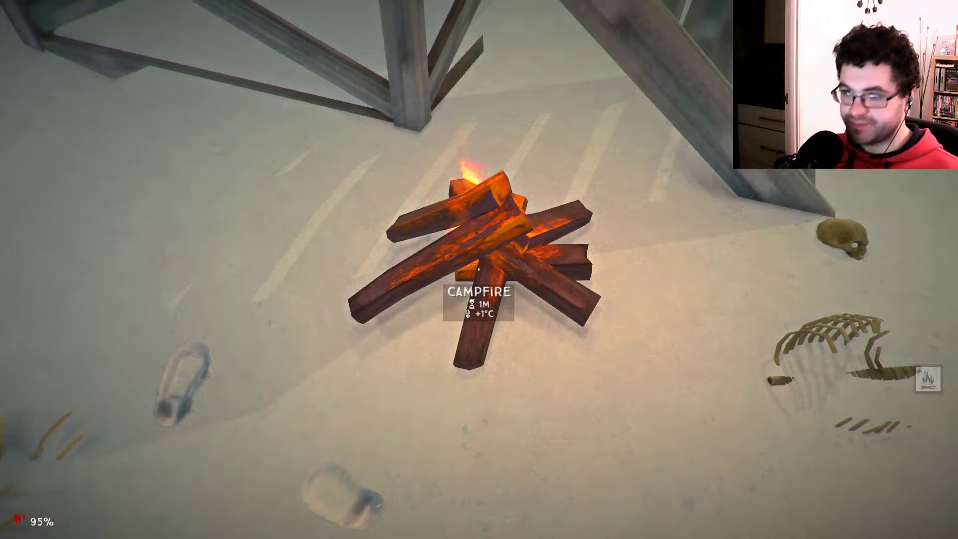
Step: Feed the fire one cedar firewood log and two sticks
left_click(479, 270)
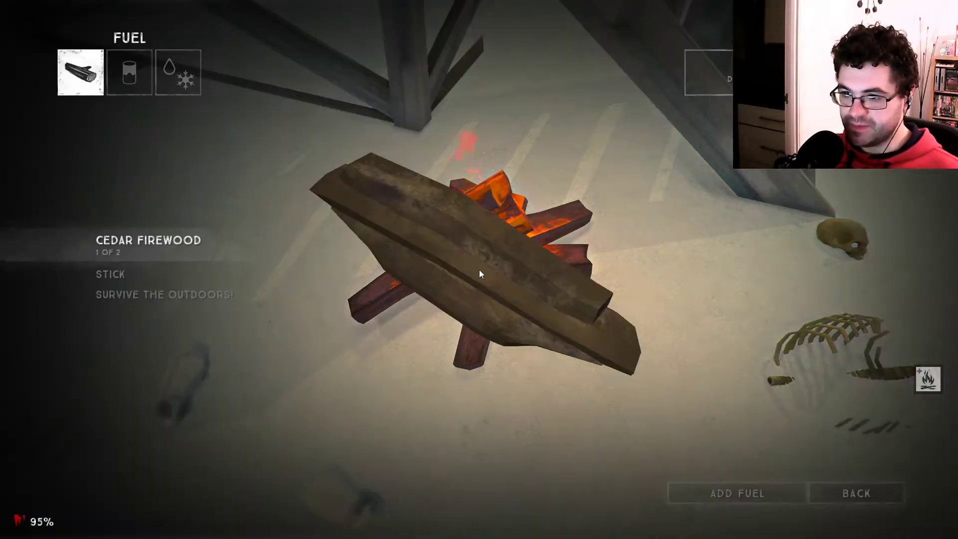
left_click(731, 499)
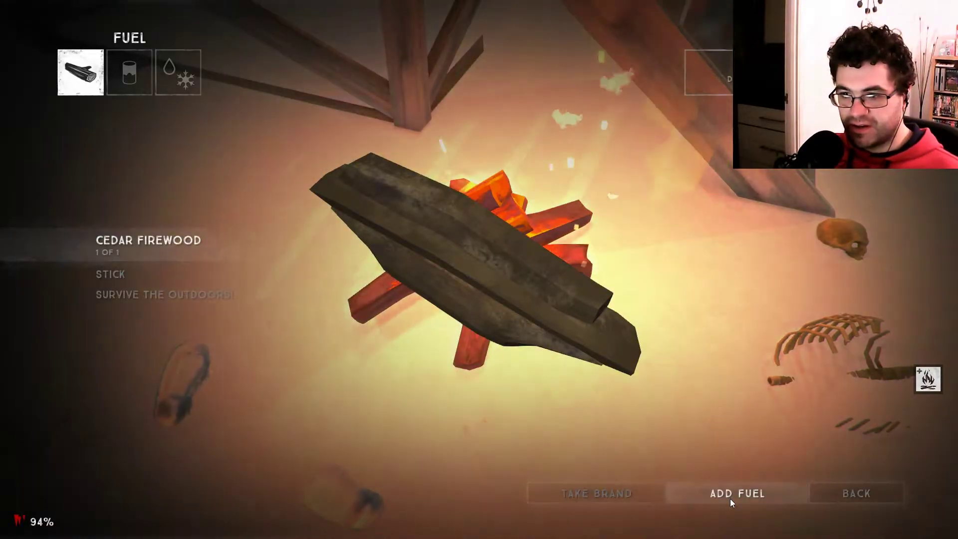
left_click(113, 276)
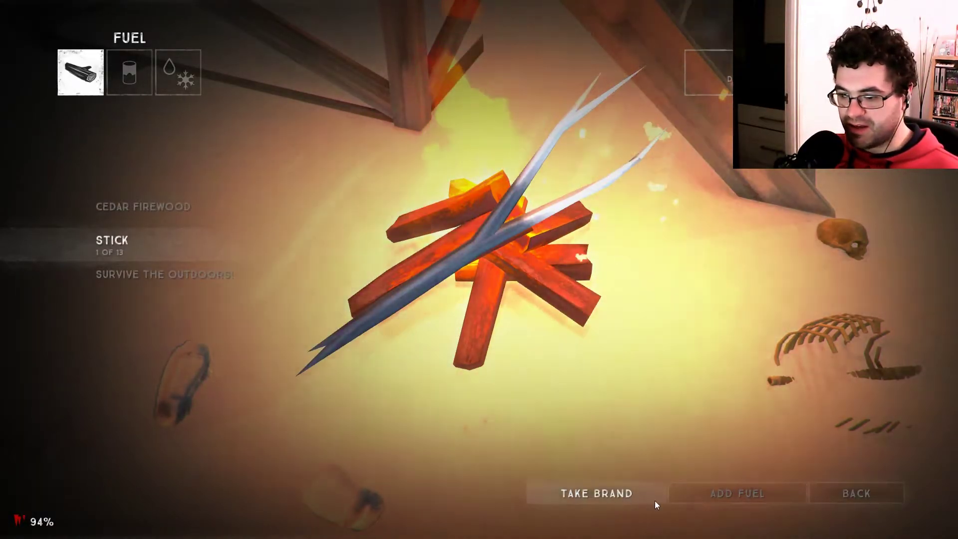
left_click(733, 496)
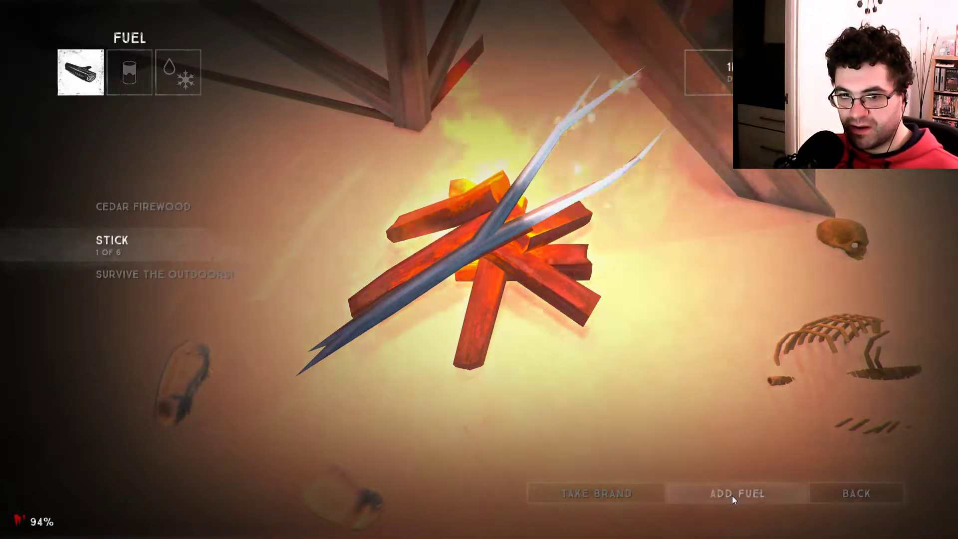
left_click(732, 496)
left_click(732, 496)
left_click(877, 493)
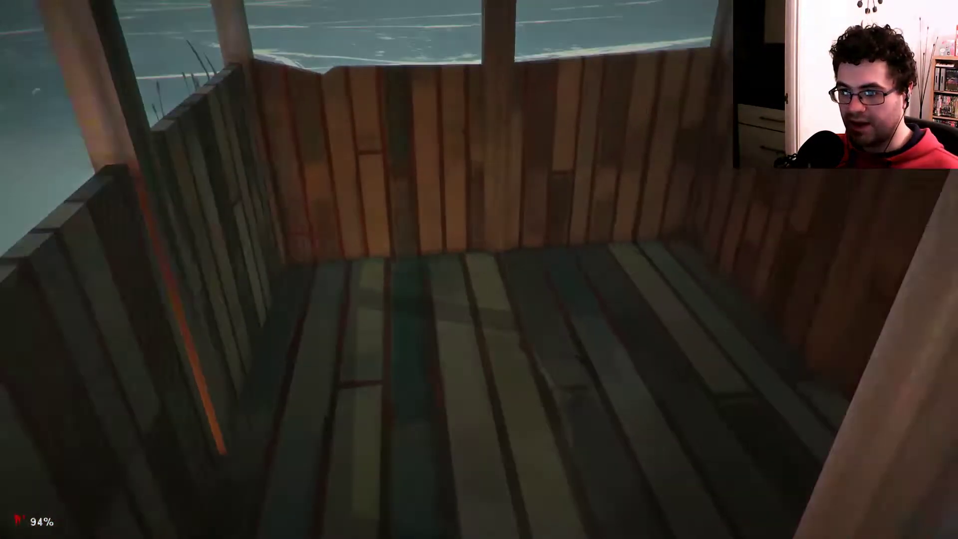
Step: Look around the hunting blind, return to its doorway and bring up the survival actions wheel
left_click_drag(479, 269, 479, 270)
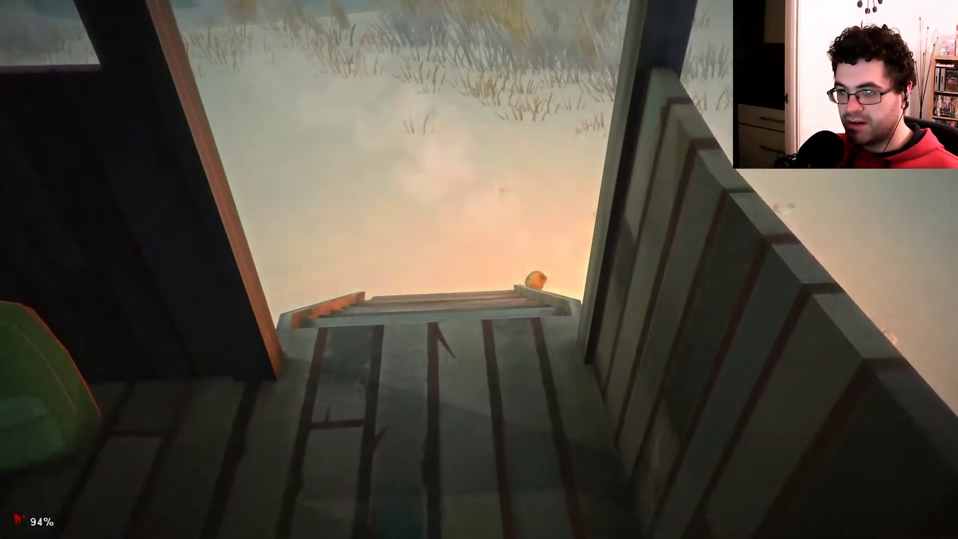
key("Tab")
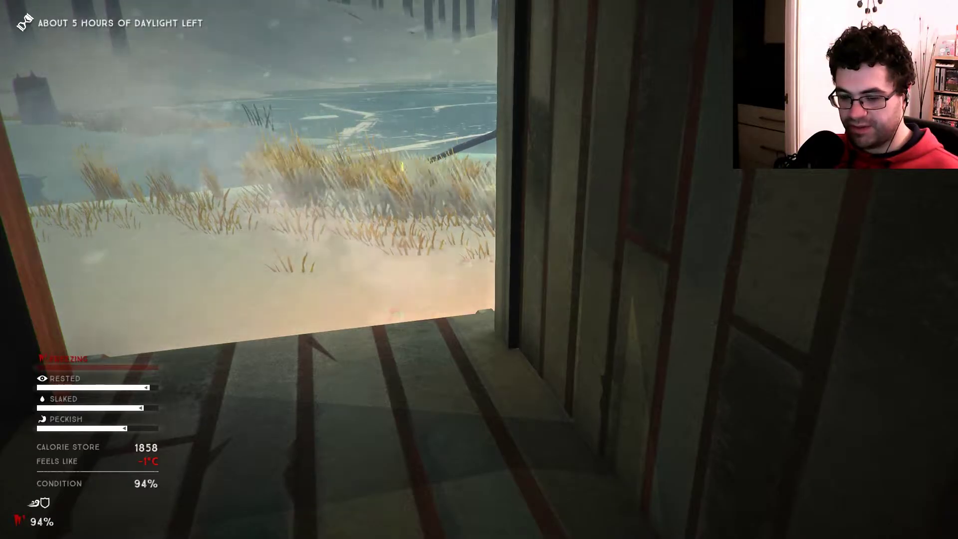
key("w")
key("w")
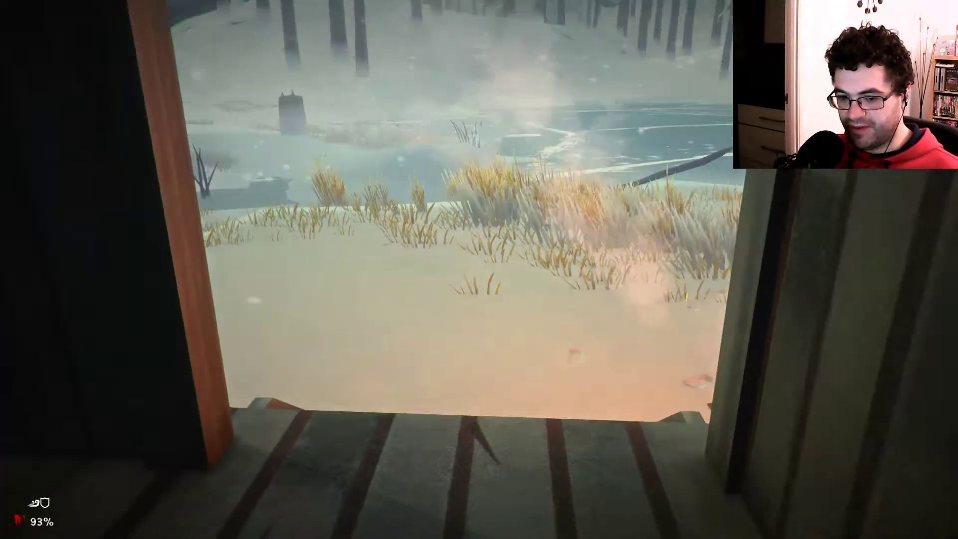
key("Tab")
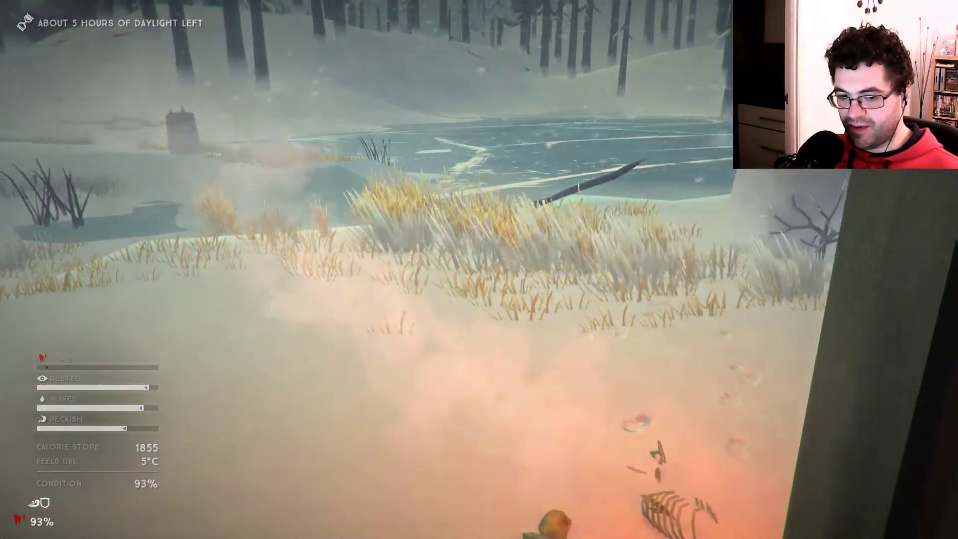
key("Tab")
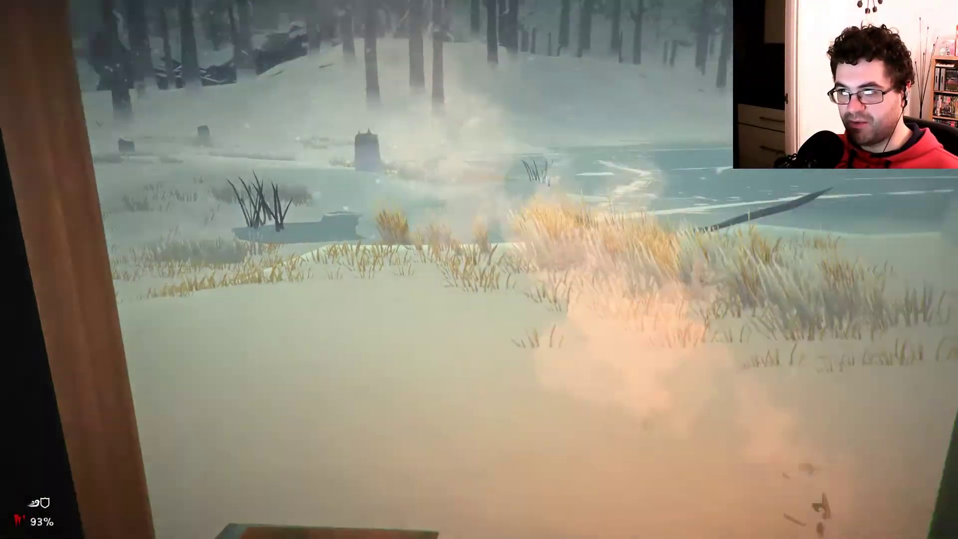
key("a")
key("Tab")
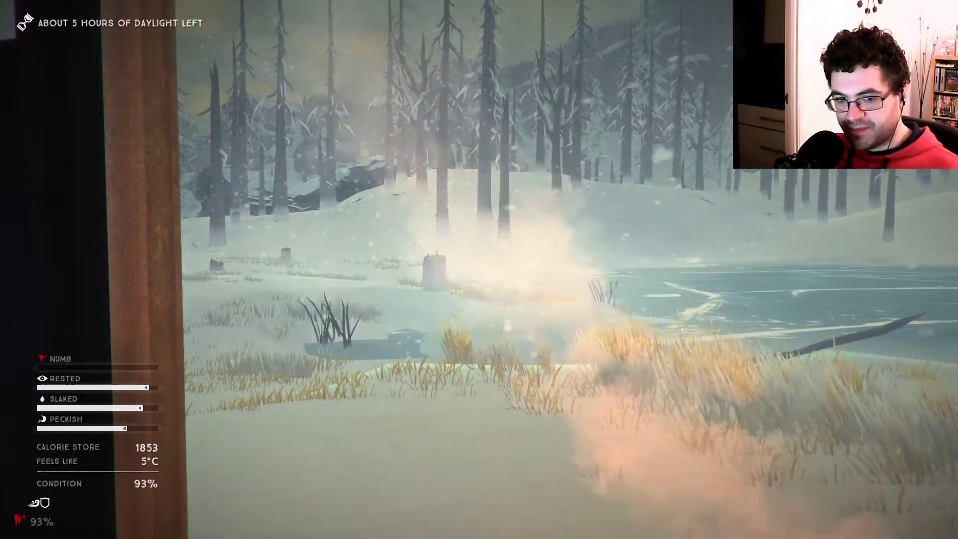
key("Tab")
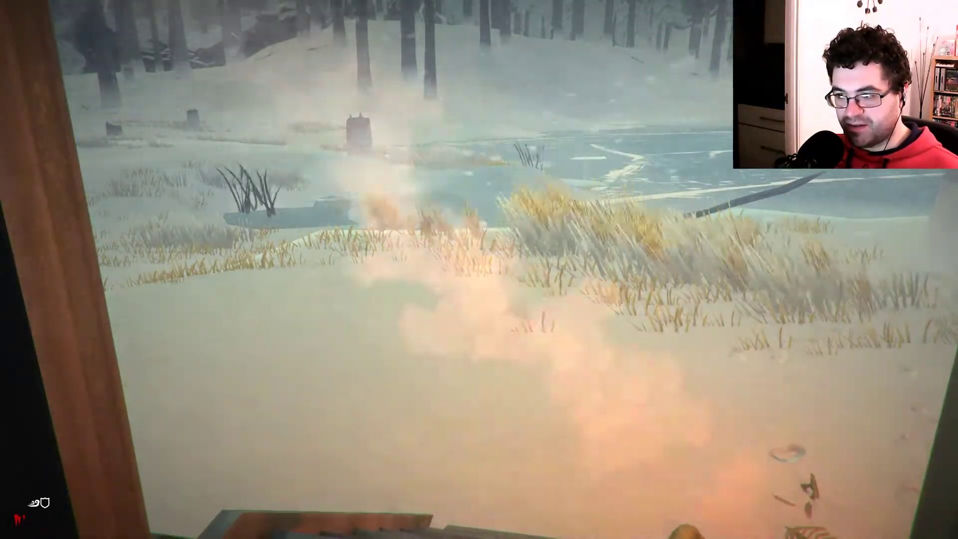
key("space")
Step: Pass time using Campcraft's Pass Time option
left_click(414, 281)
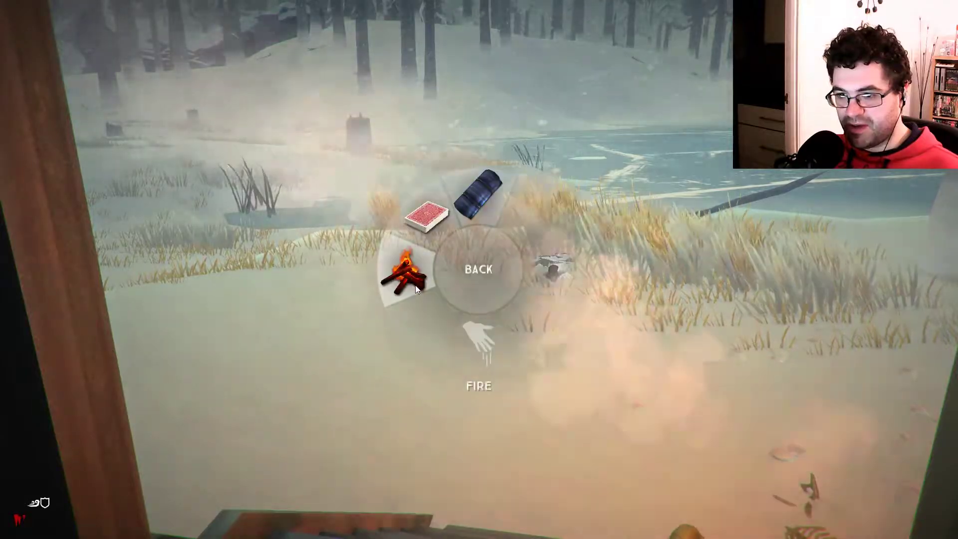
left_click(479, 315)
left_click(543, 368)
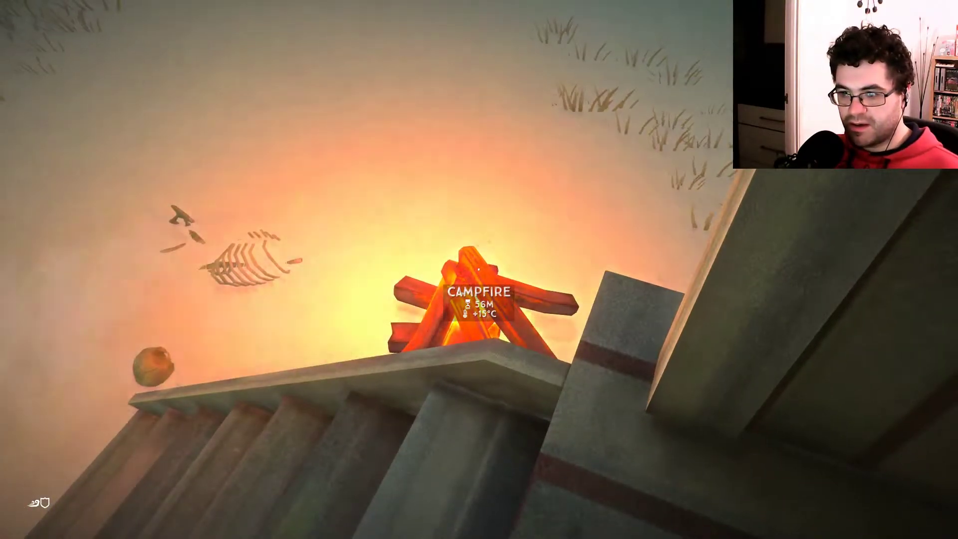
Step: At the campfire, select Reishi Mushroom to cook and raise Melt Snow to 1.50 L
left_click(479, 269)
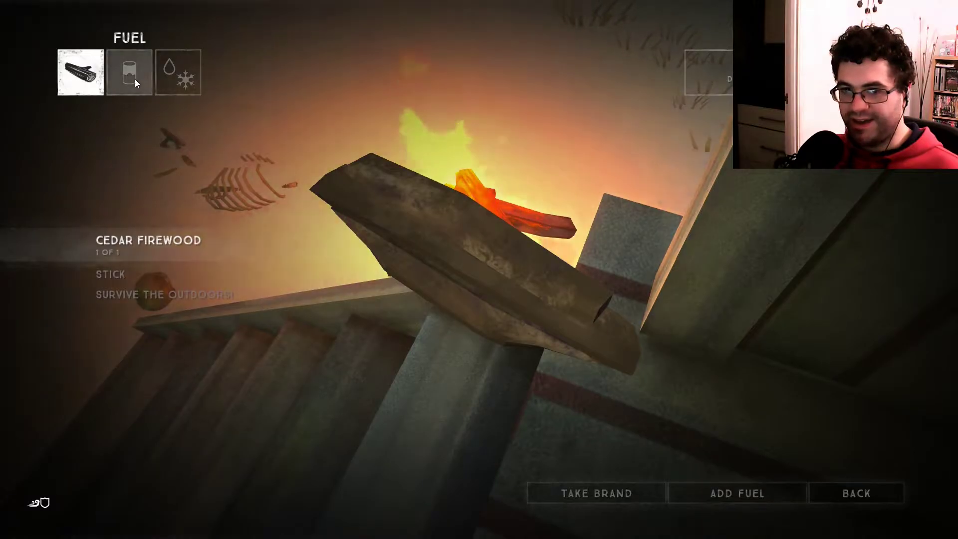
left_click(178, 73)
left_click(129, 73)
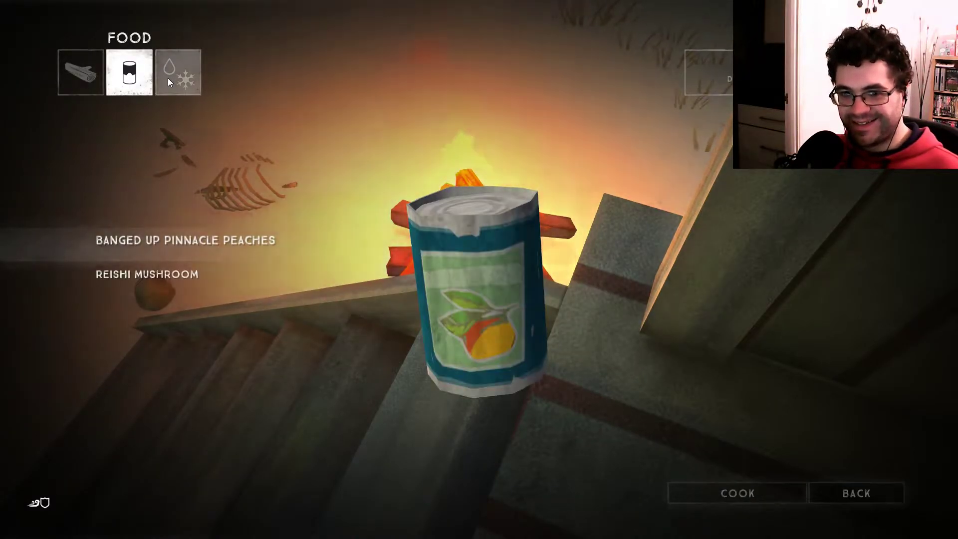
left_click(161, 274)
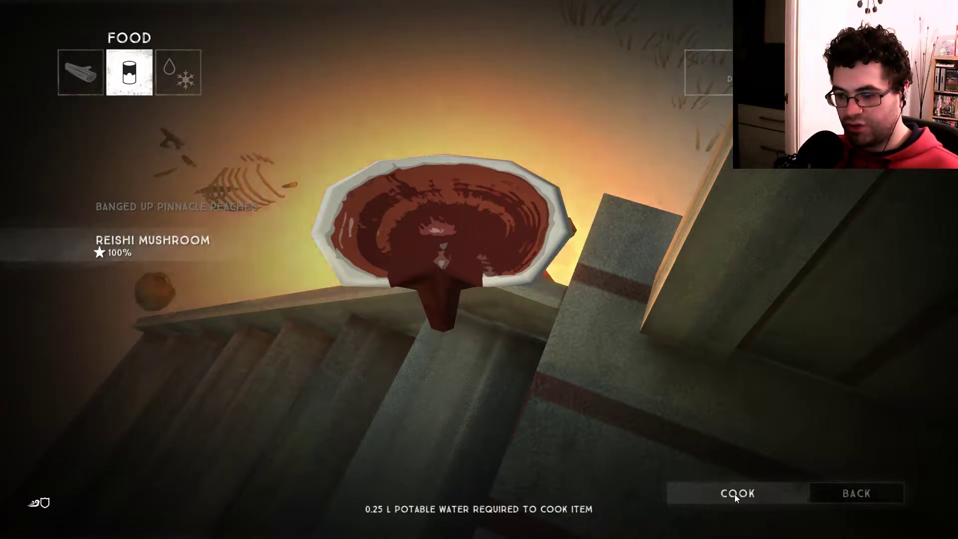
left_click(178, 72)
left_click(348, 245)
left_click(348, 245)
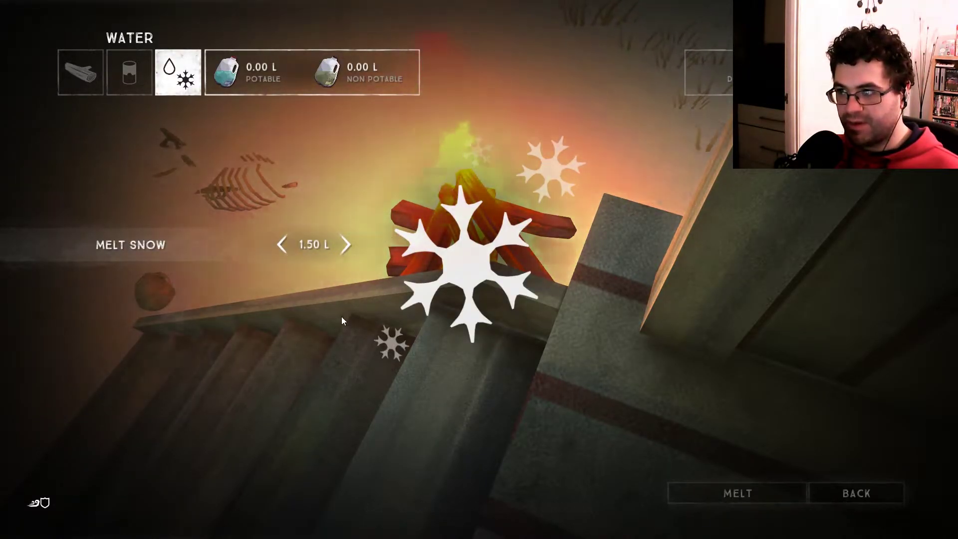
Step: Melt 1.00 L of snow and set 1.00 L of water to boil
left_click(283, 246)
left_click(729, 500)
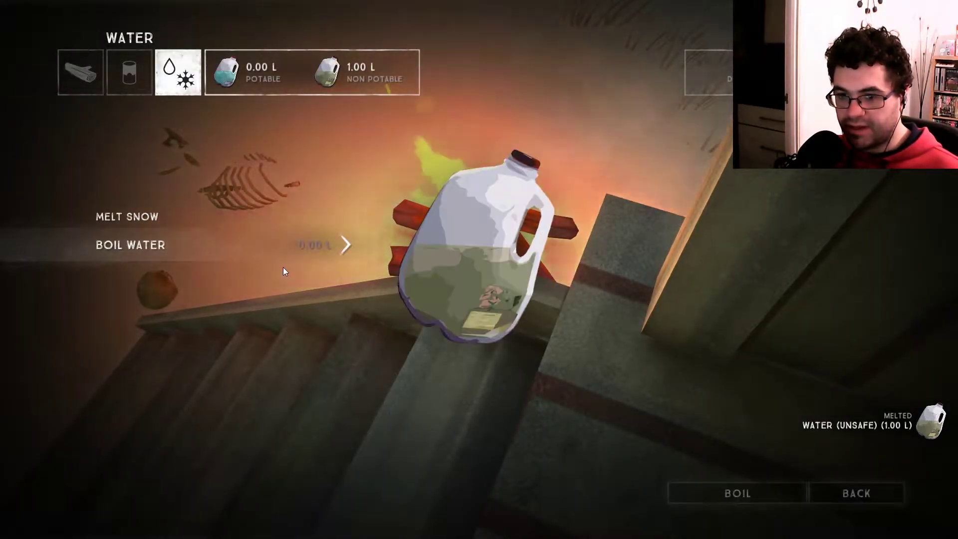
left_click(345, 244)
Step: Add a stick to the fire and boil the water
left_click(81, 73)
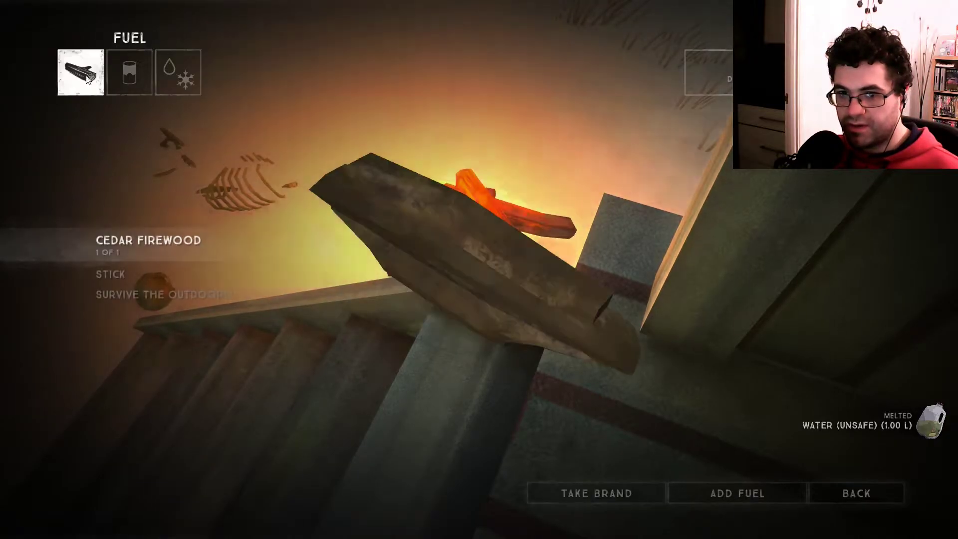
left_click(114, 273)
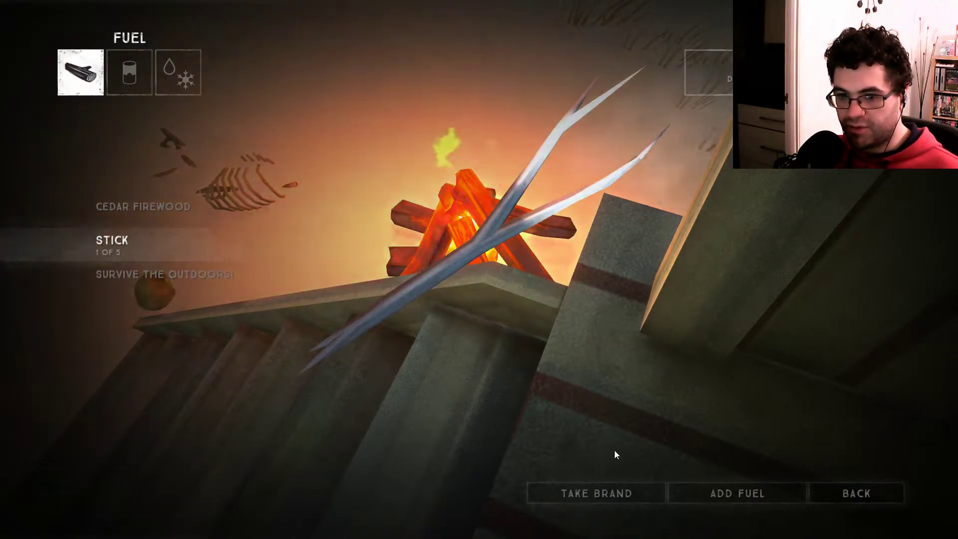
left_click(721, 502)
left_click(177, 73)
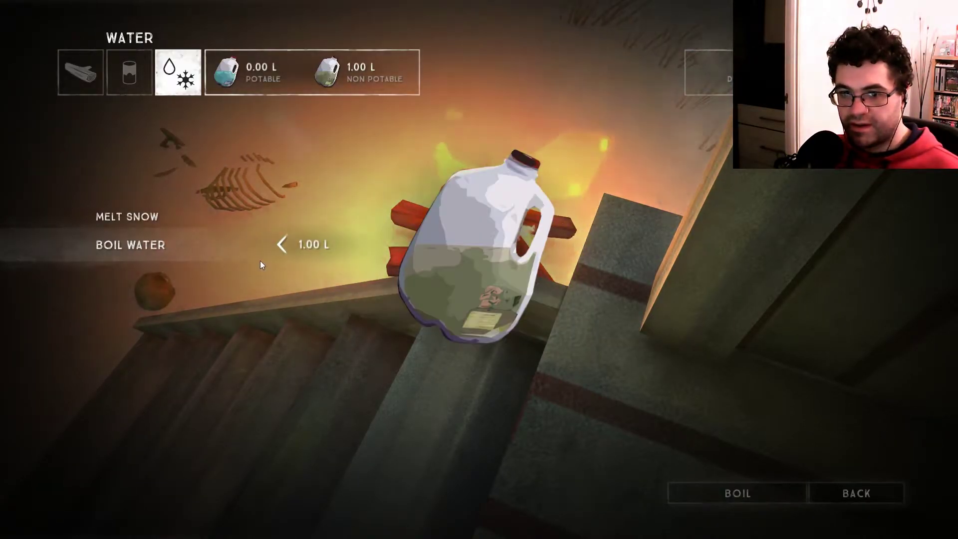
left_click(706, 494)
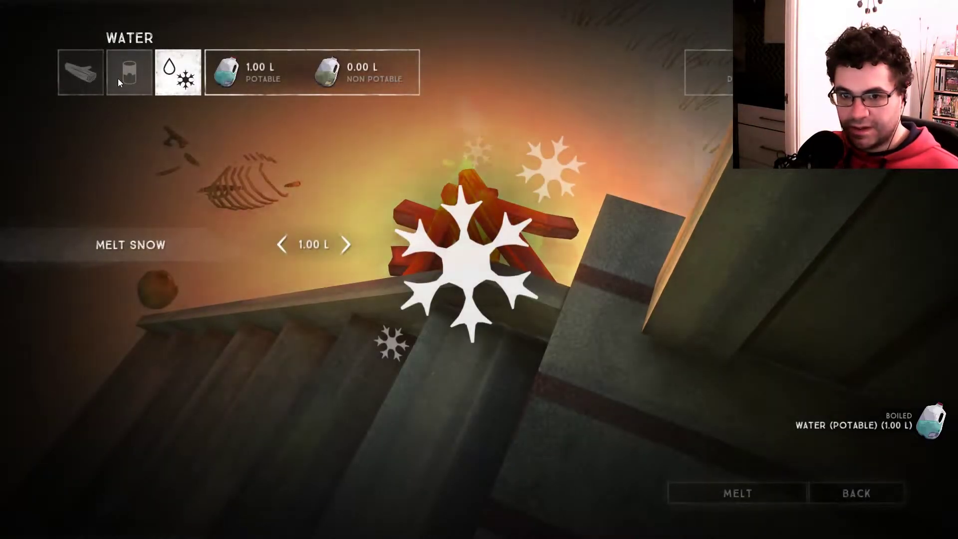
Step: Cook the Reishi Mushroom into tea and leave the campfire menu
left_click(120, 75)
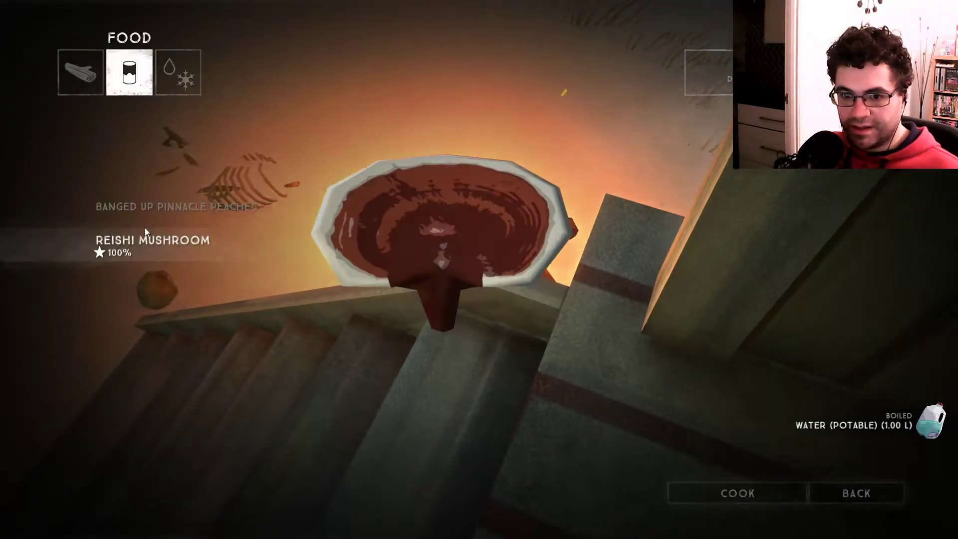
left_click(708, 495)
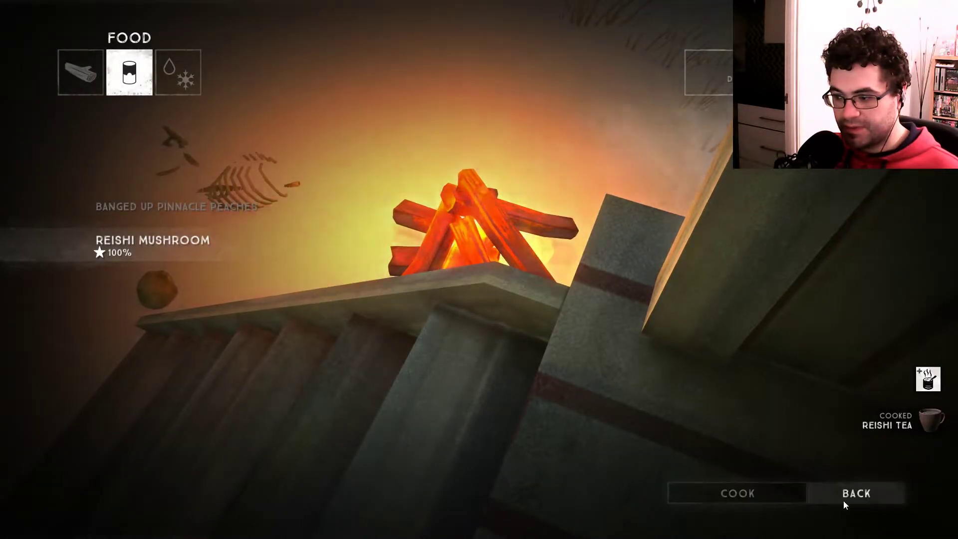
left_click(844, 501)
Step: Find the Reishi Tea under first aid in the backpack and drink it
key("Tab")
left_click(479, 274)
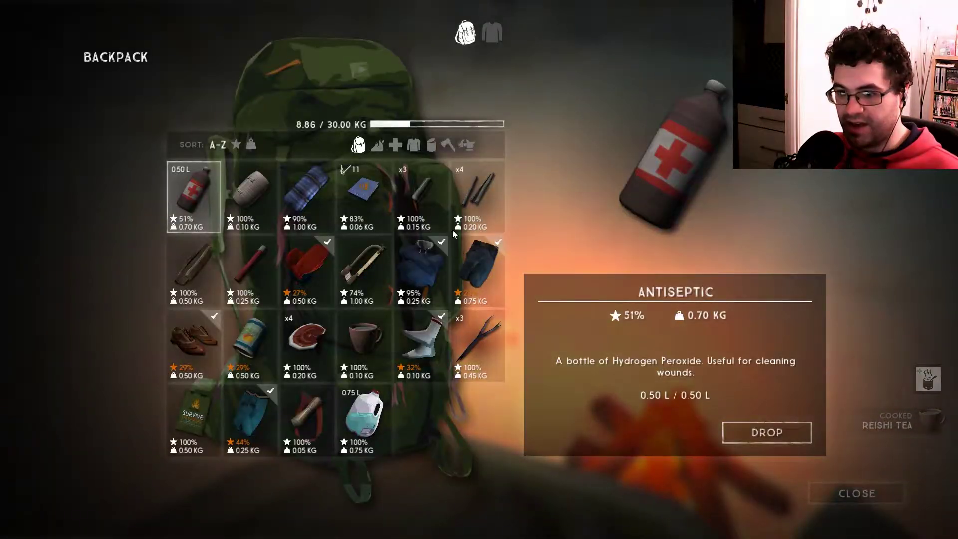
left_click(309, 337)
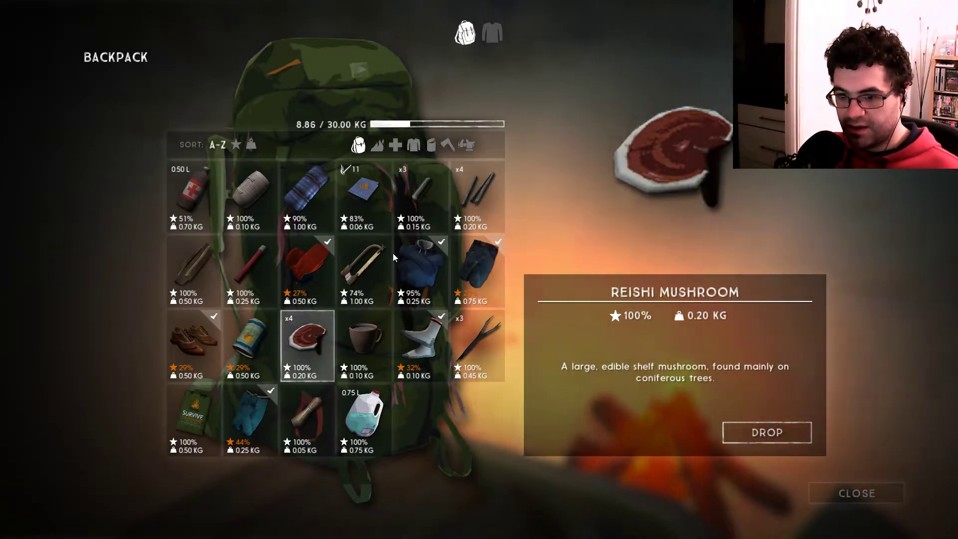
left_click(468, 147)
left_click(432, 146)
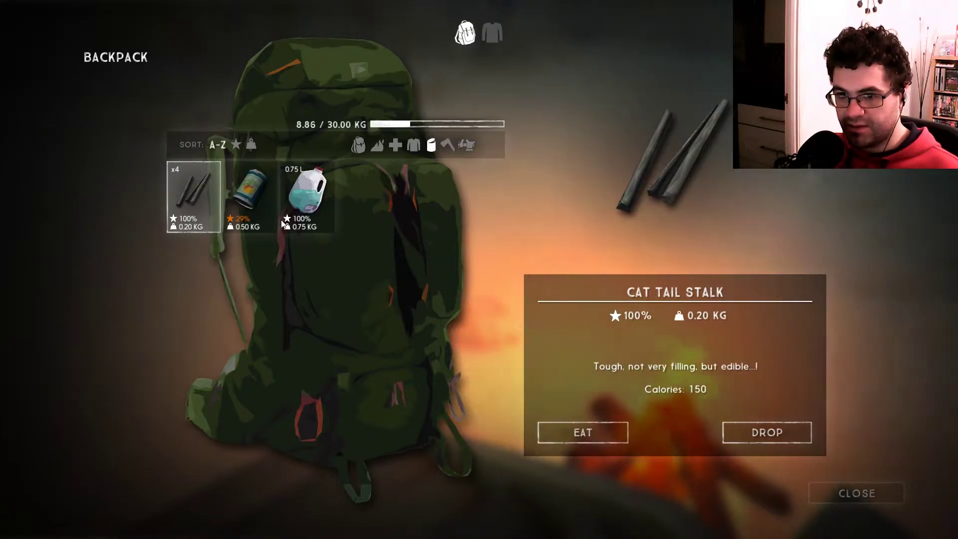
left_click(380, 147)
left_click(397, 148)
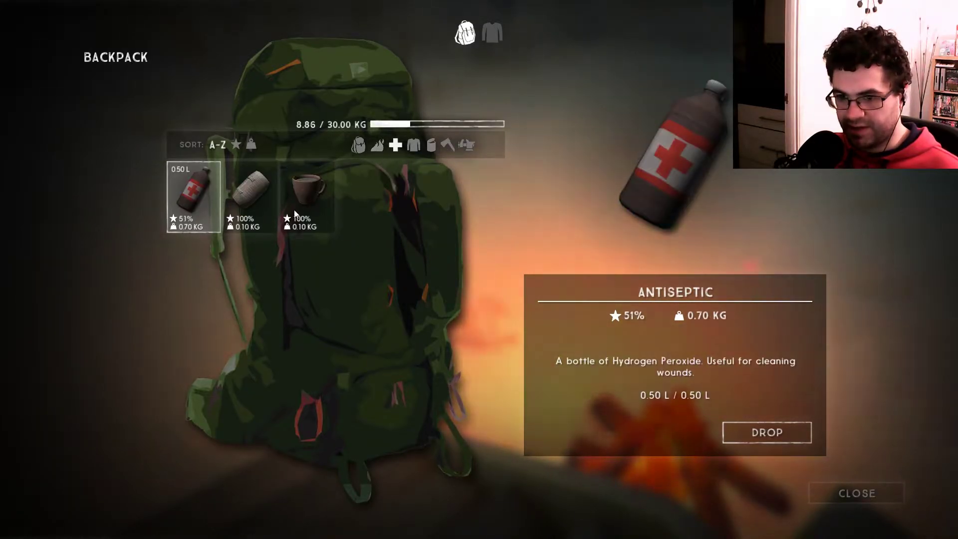
left_click(308, 197)
left_click(604, 435)
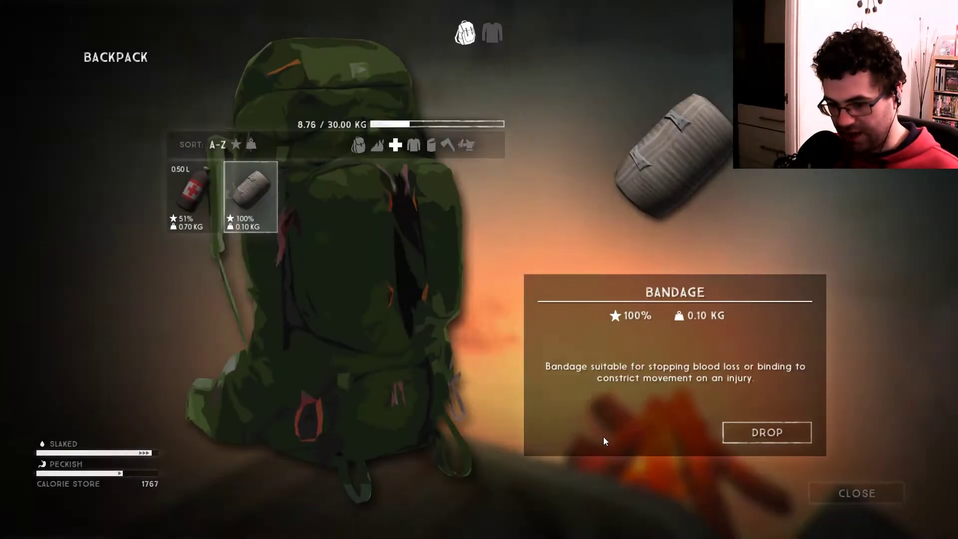
Step: Browse the food and fire-starting categories, then close the backpack
left_click(431, 145)
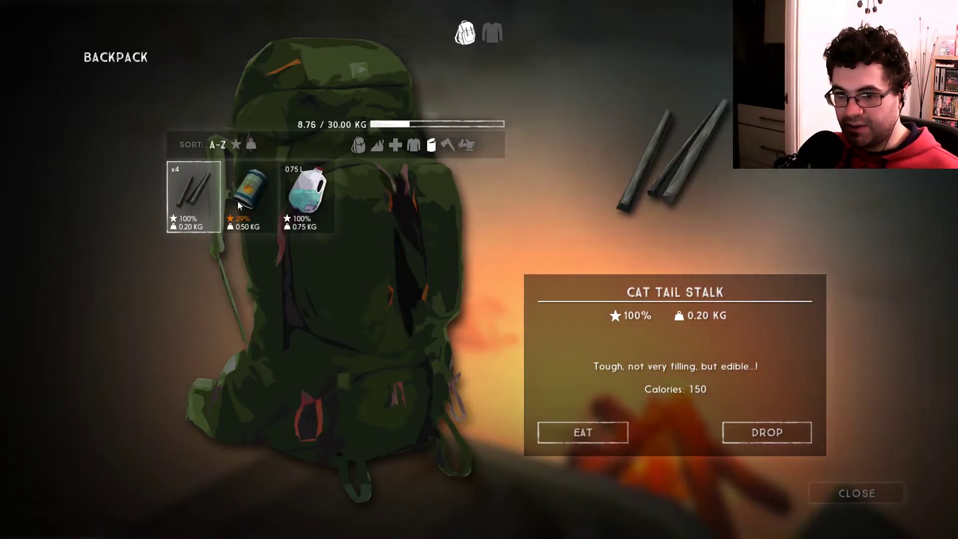
left_click(379, 147)
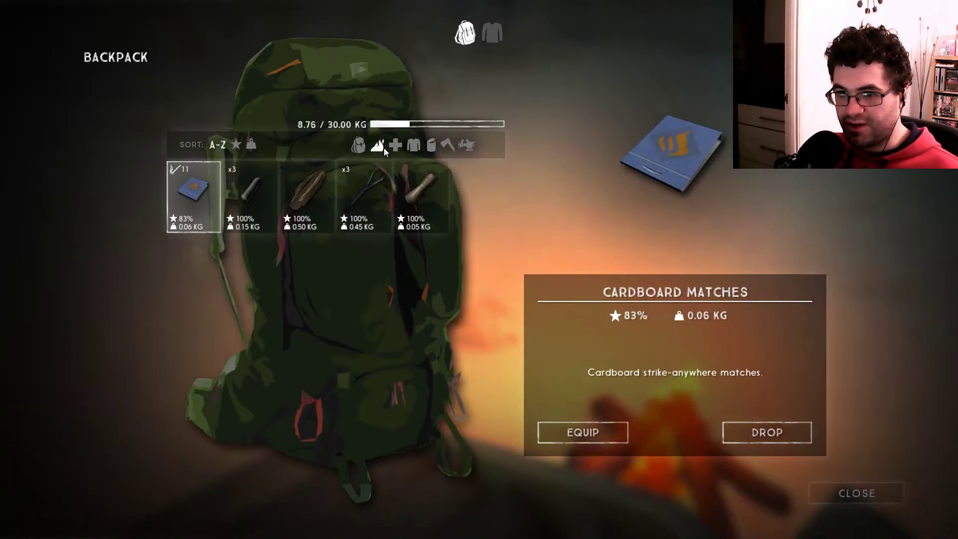
left_click(448, 145)
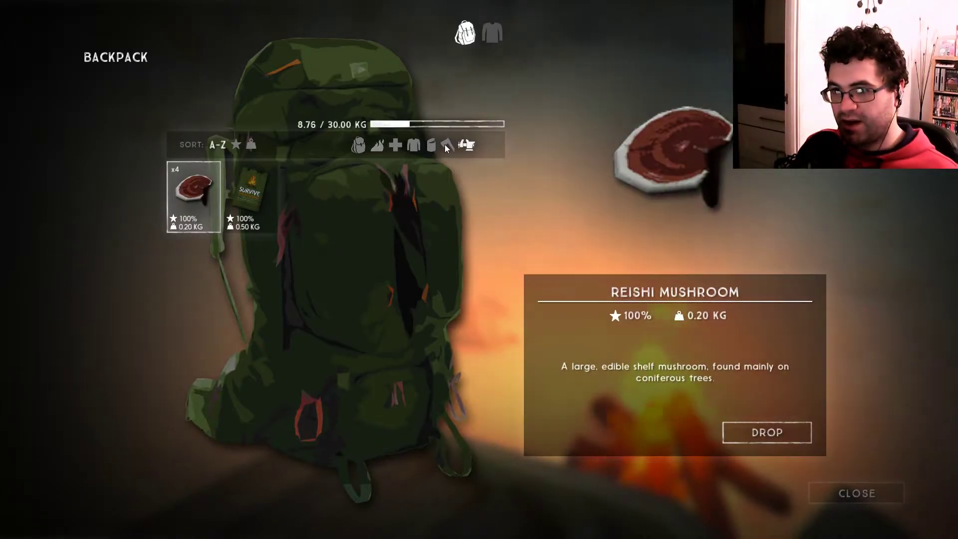
left_click(857, 493)
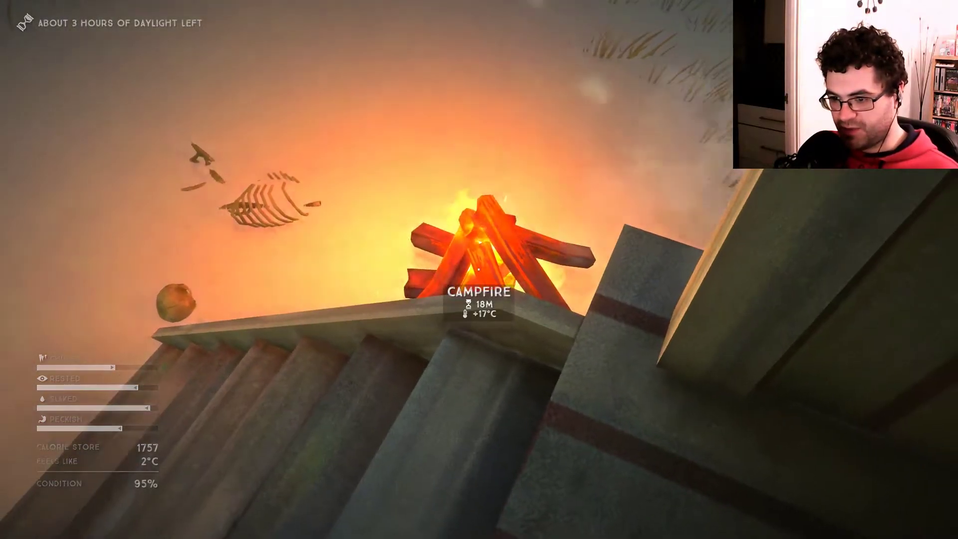
Step: Start passing one hour beside the campfire using Campcraft's Pass Time
key("space")
left_click(409, 274)
left_click(431, 228)
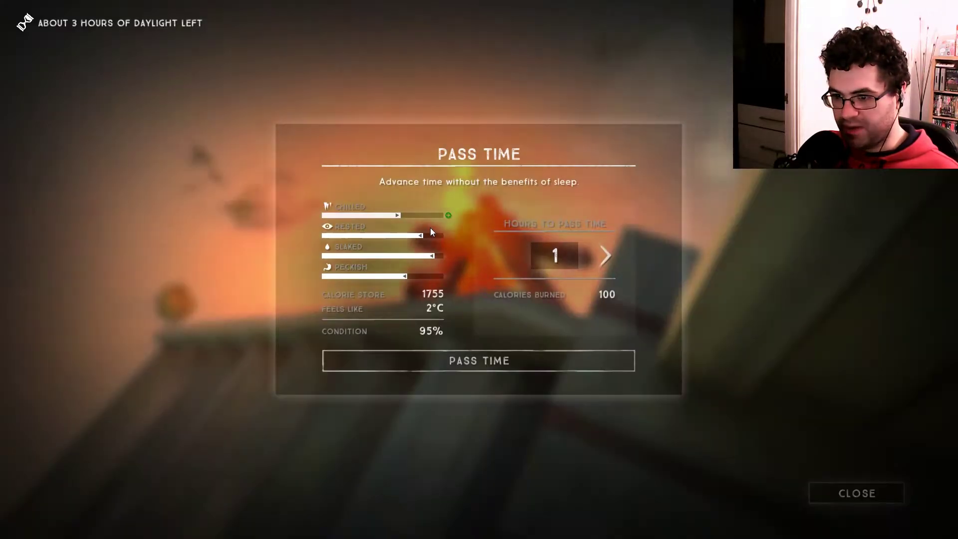
left_click(493, 360)
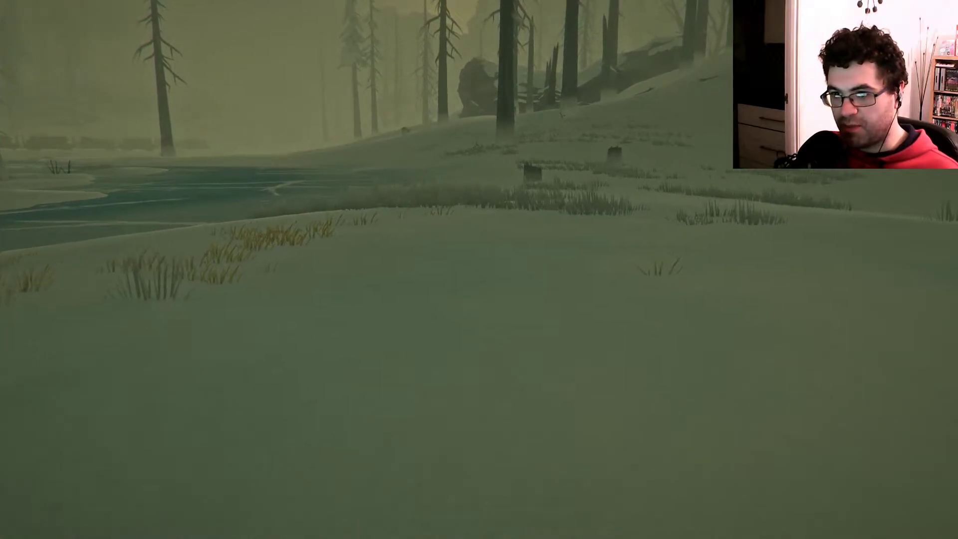
Step: Pick up the sticks lying in the snow while heading toward the lakeshore cattails
key("Tab")
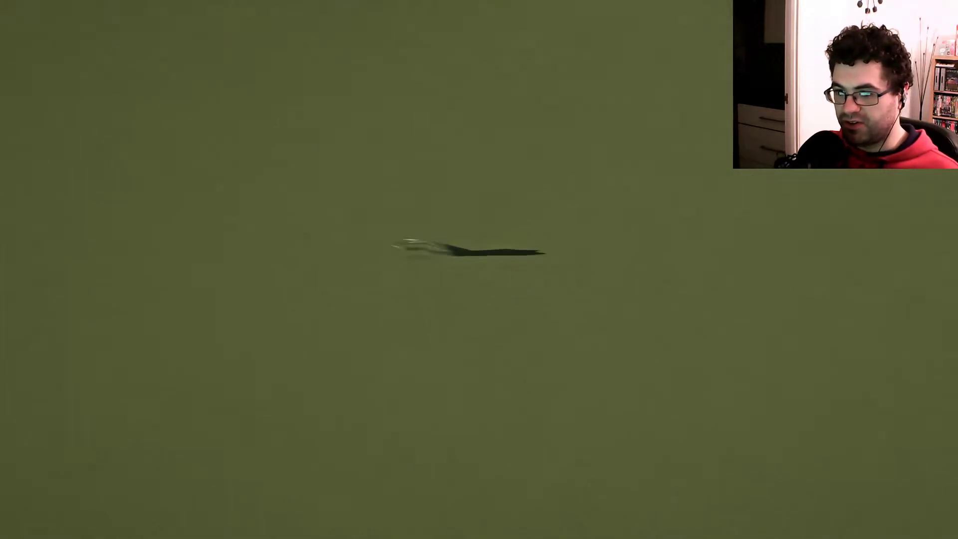
left_click(479, 270)
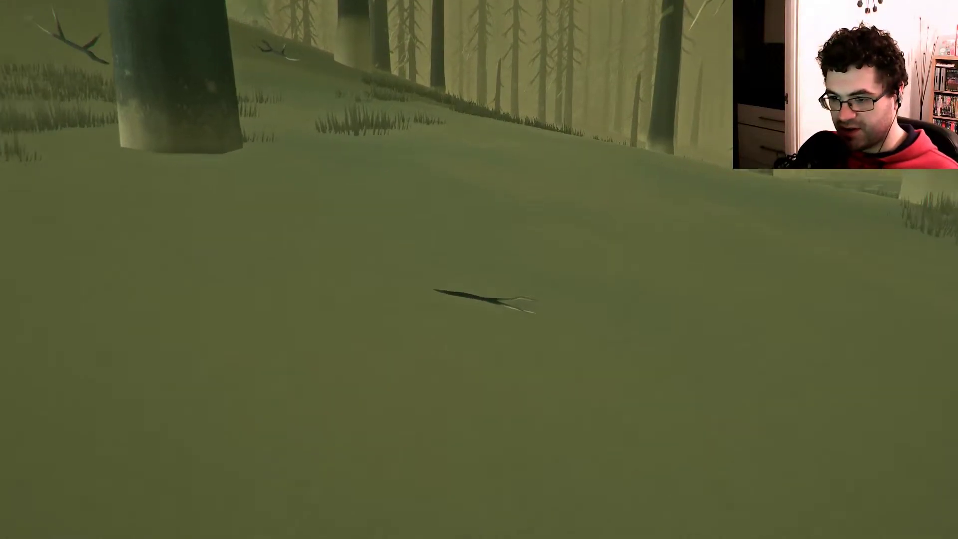
left_click(480, 299)
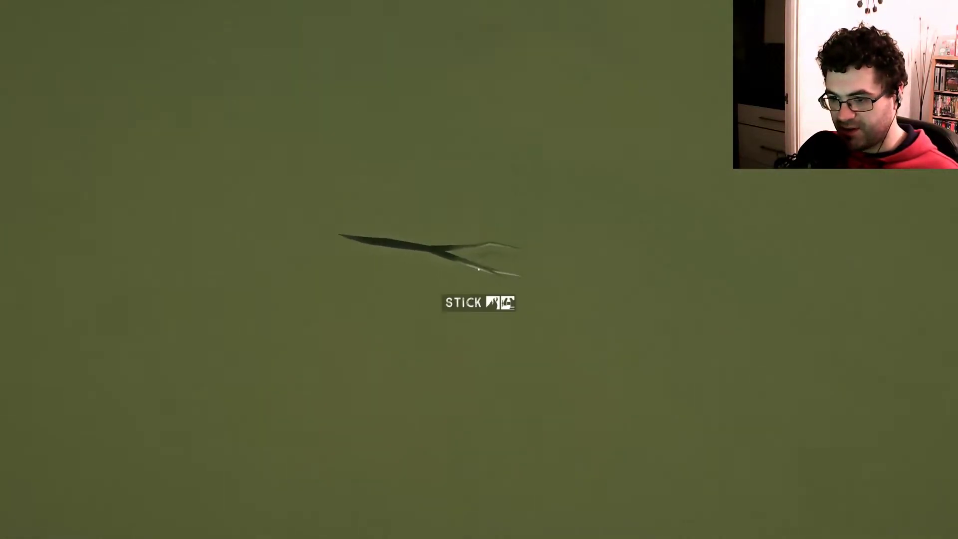
left_click(479, 269)
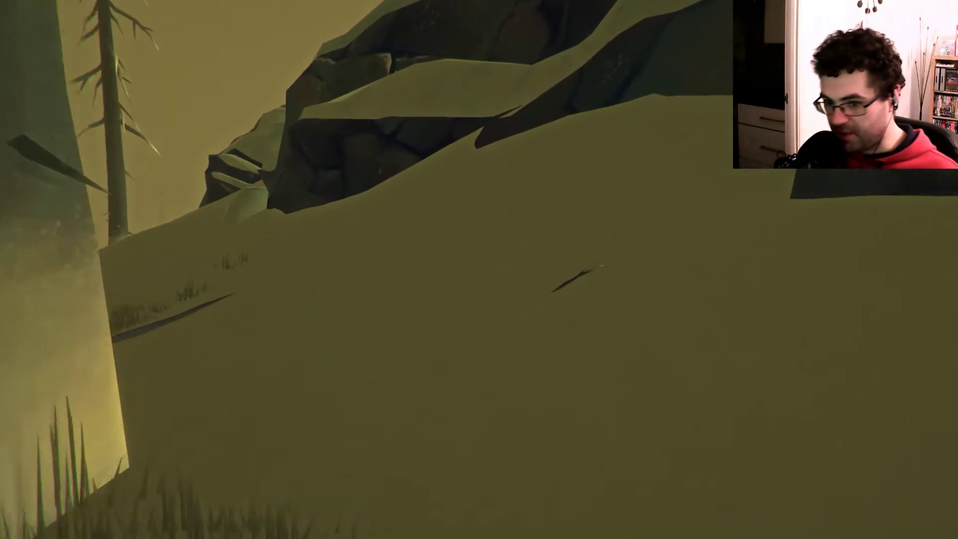
left_click(479, 269)
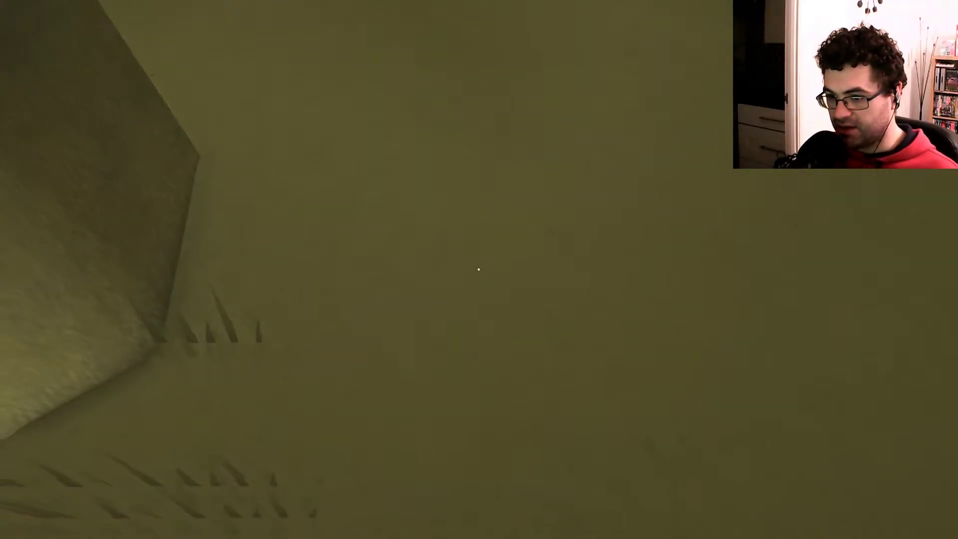
left_click(412, 480)
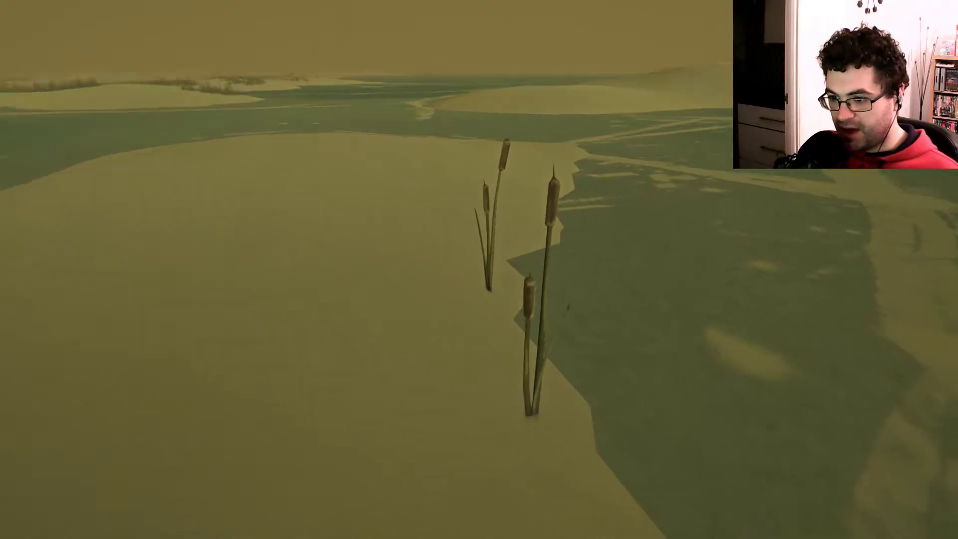
Step: Examine the cattail plants by the stream and harvest one
left_click(480, 270)
key("Escape")
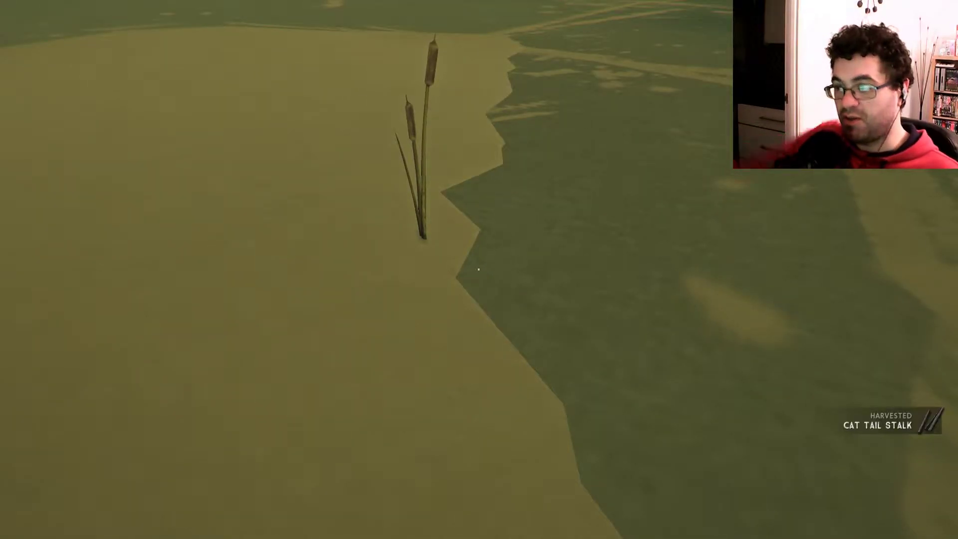
left_click(479, 270)
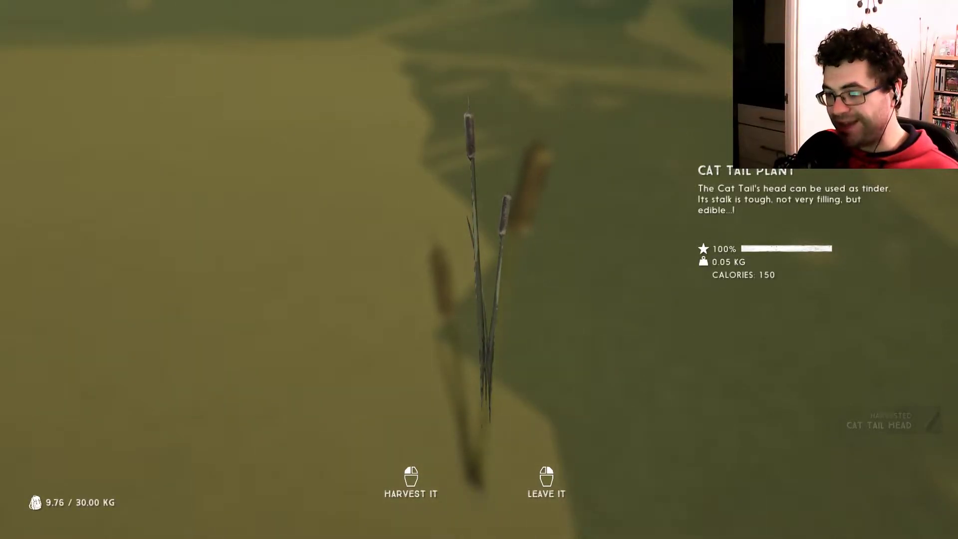
key("Escape")
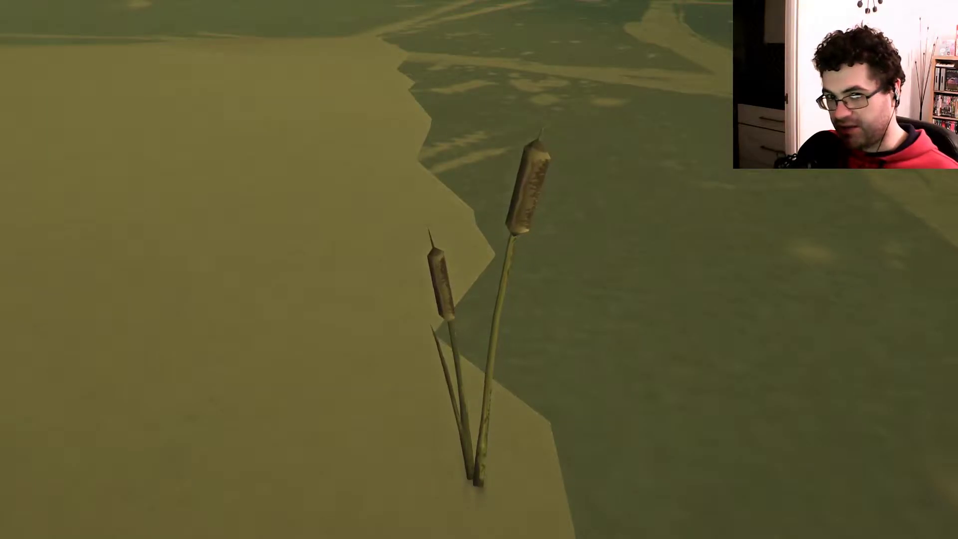
left_click(479, 300)
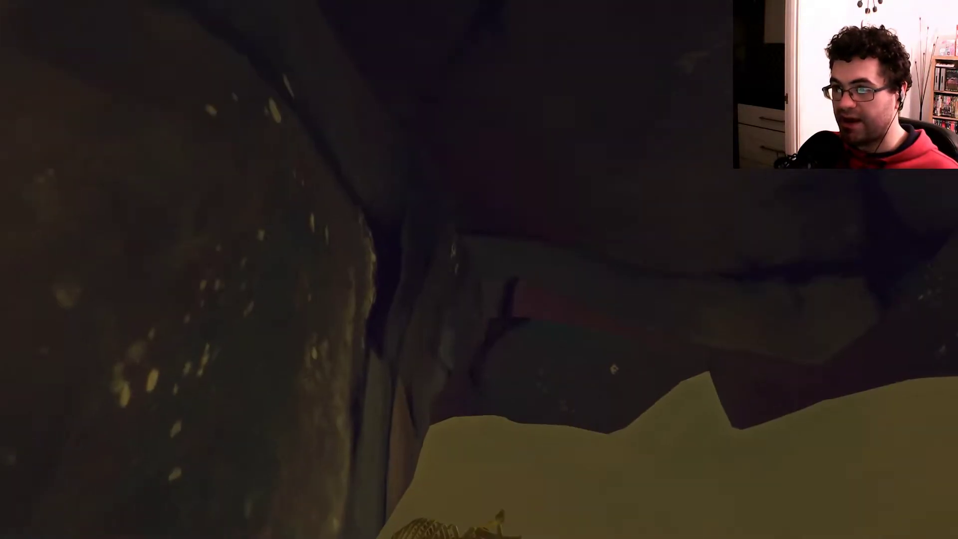
Step: Place a campfire on the snow and light it with matches, cat tail head and the book
key("Tab")
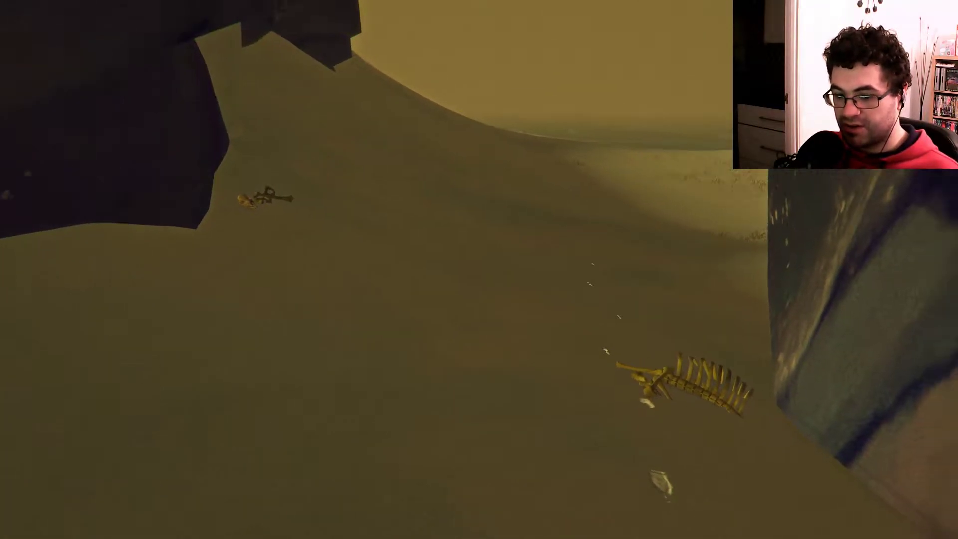
key("space")
left_click(389, 276)
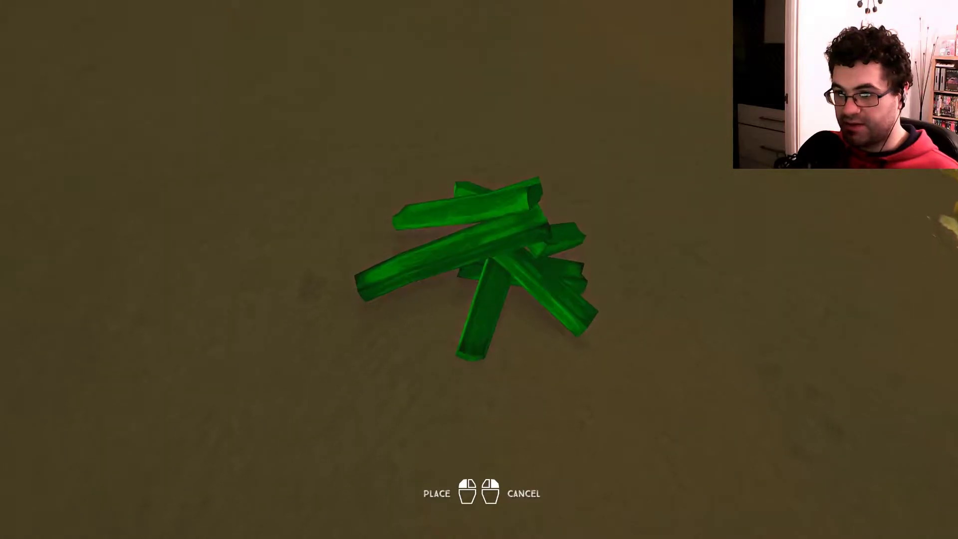
left_click(479, 269)
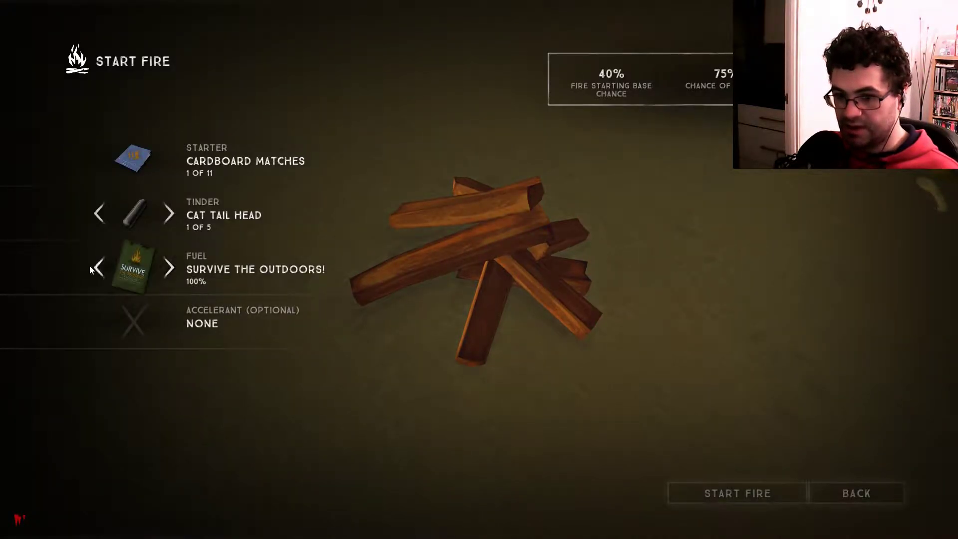
left_click(737, 493)
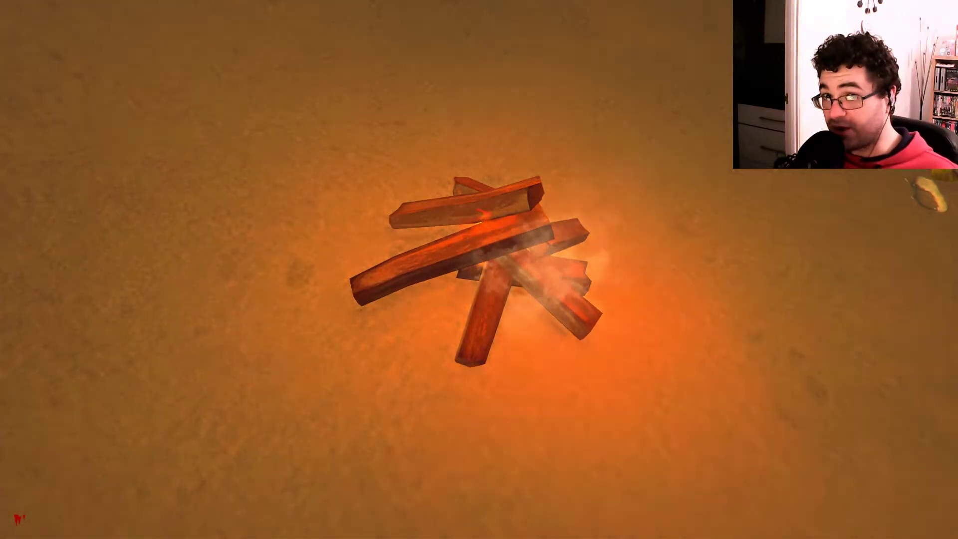
Step: Place another campfire and try lighting it again
key("space")
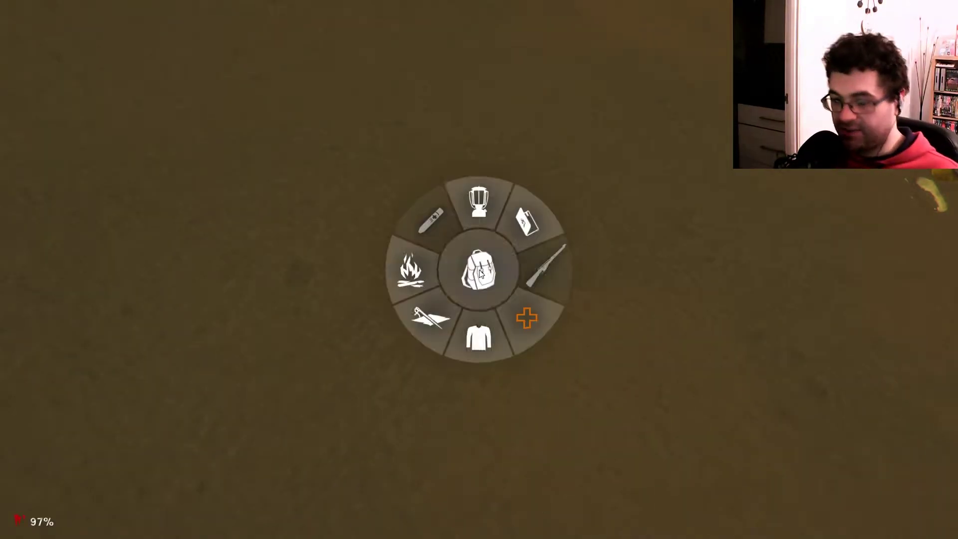
left_click(422, 264)
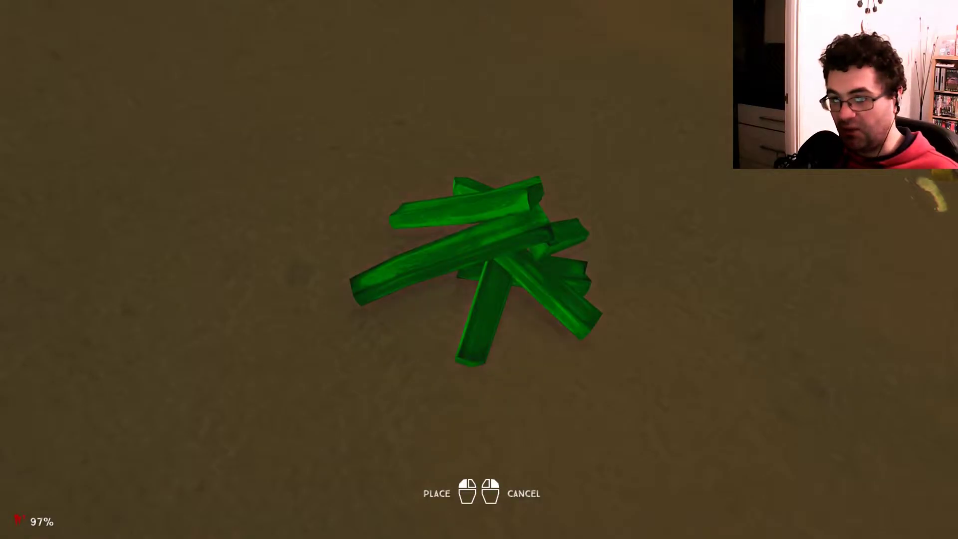
left_click(479, 270)
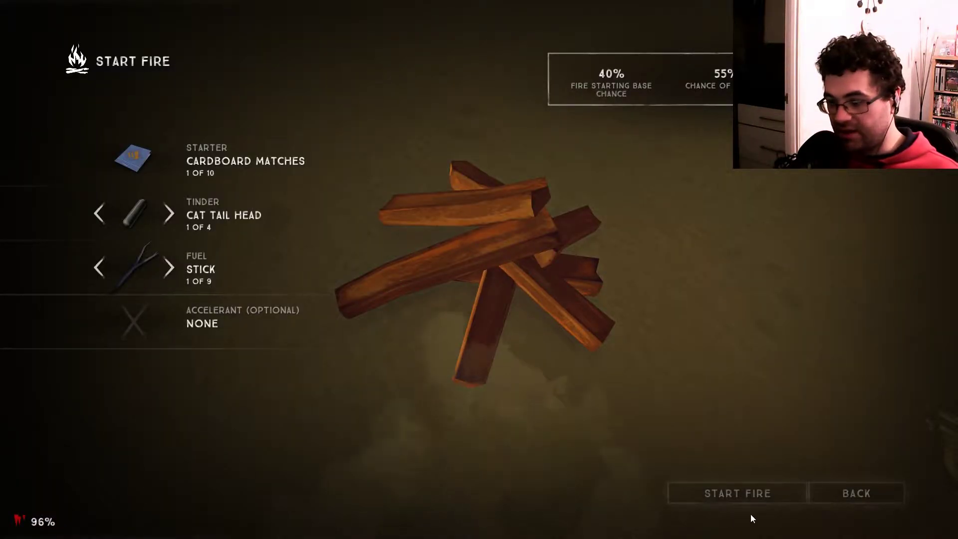
left_click(738, 493)
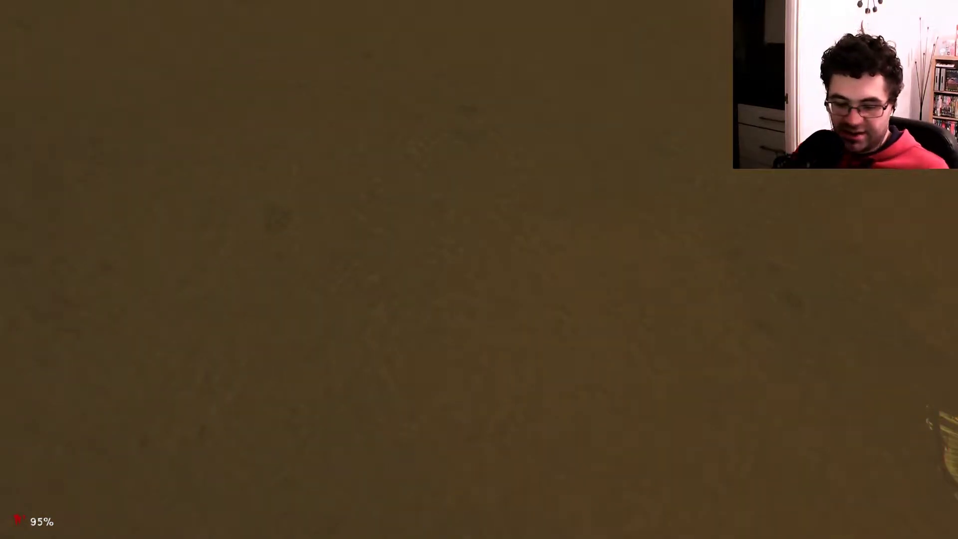
Step: Build a fresh campfire on the snow and light it with a Stick instead of Cedar Firewood
key("space")
left_click(396, 273)
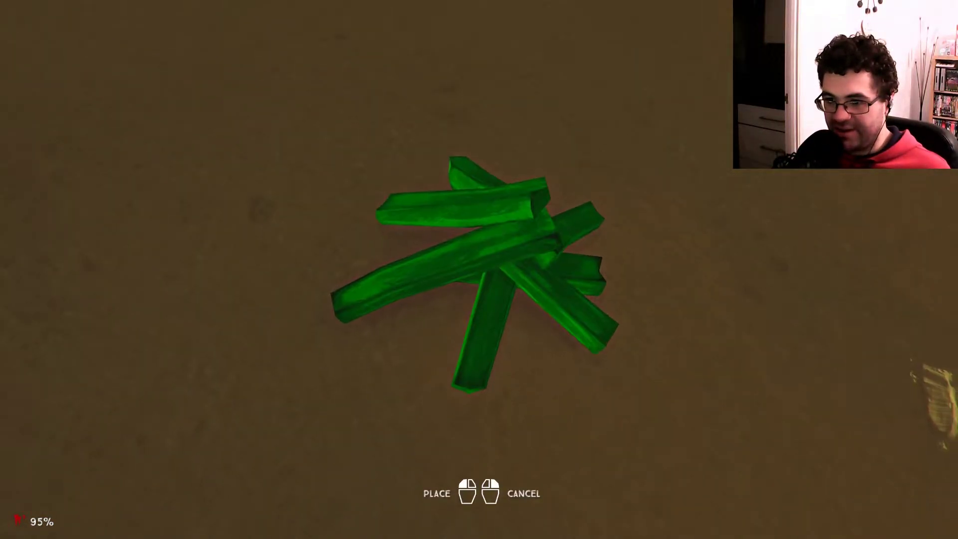
left_click(480, 270)
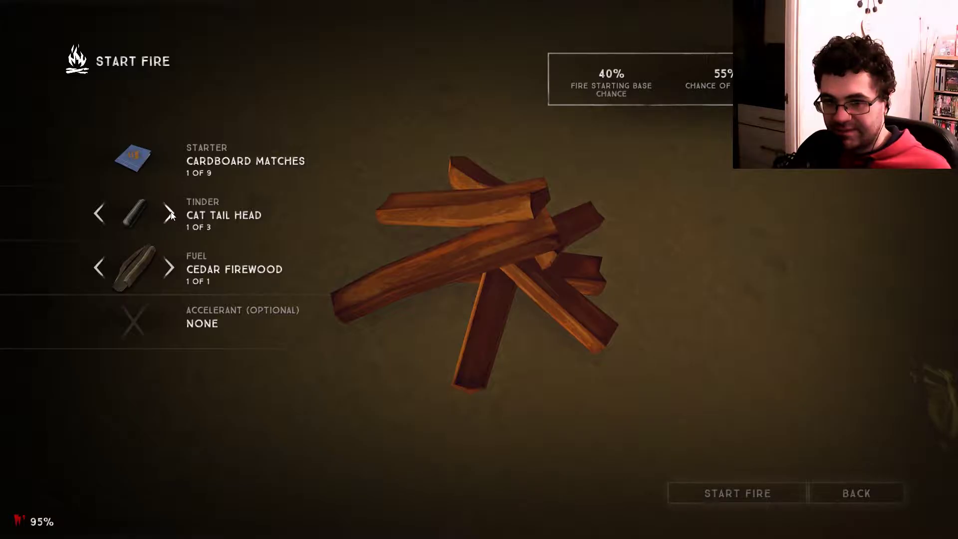
left_click(171, 269)
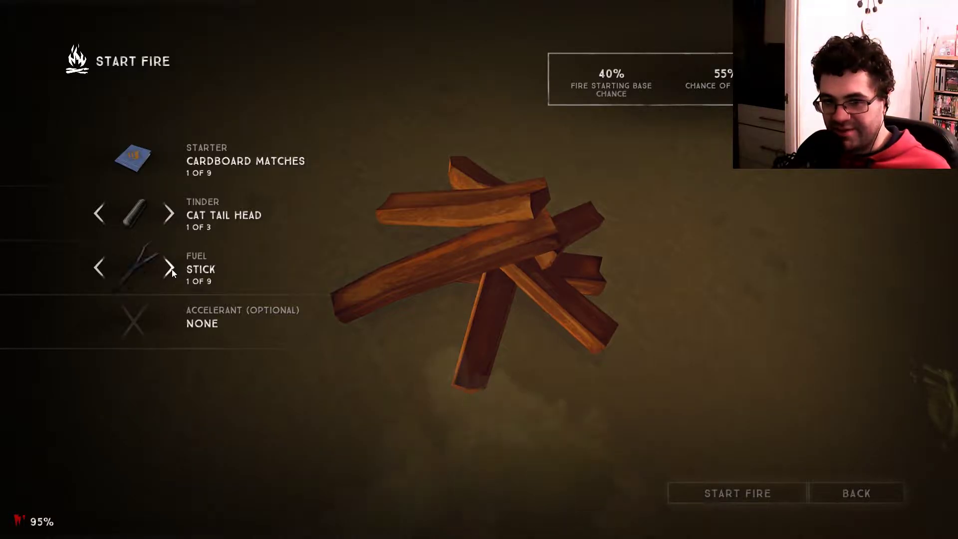
left_click(724, 493)
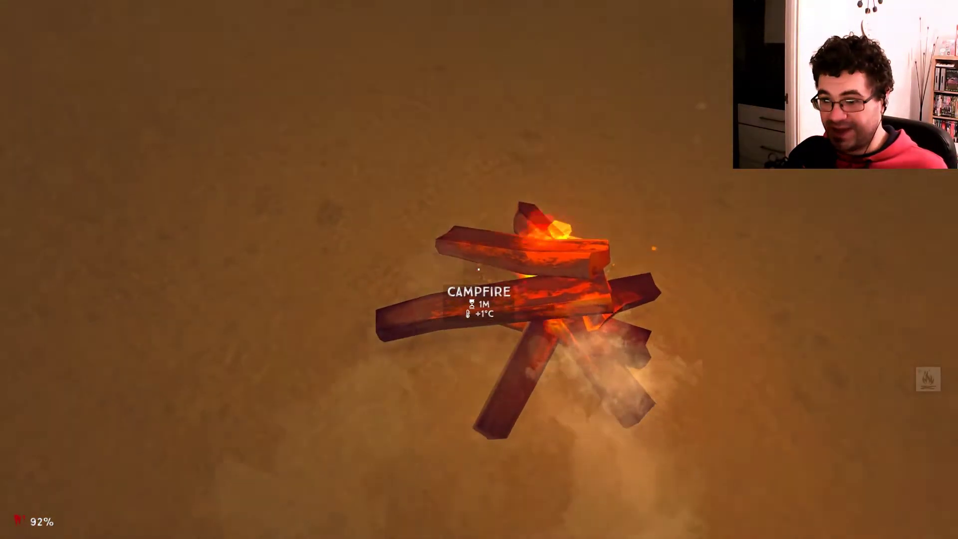
Step: Feed the campfire the cedar firewood and two sticks, then check status
left_click(480, 270)
left_click(718, 493)
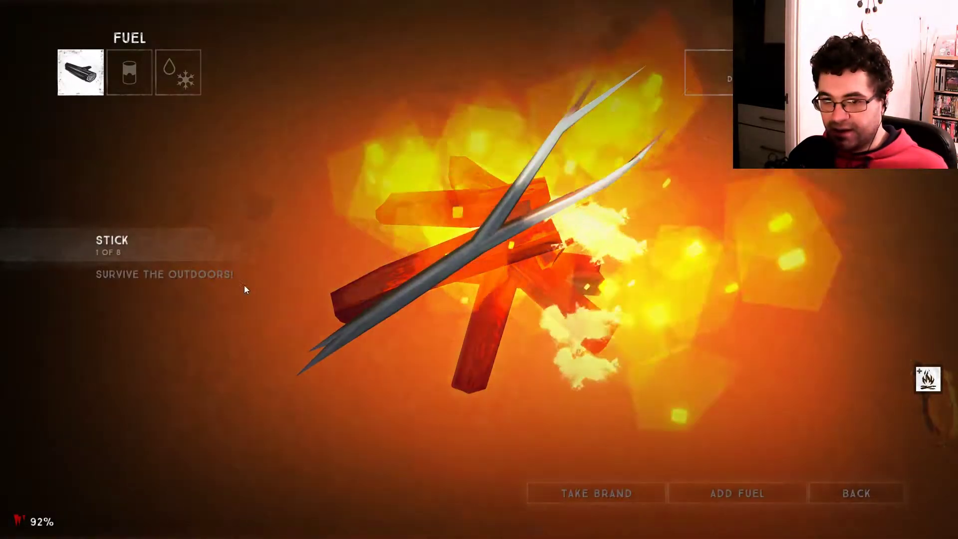
left_click(719, 495)
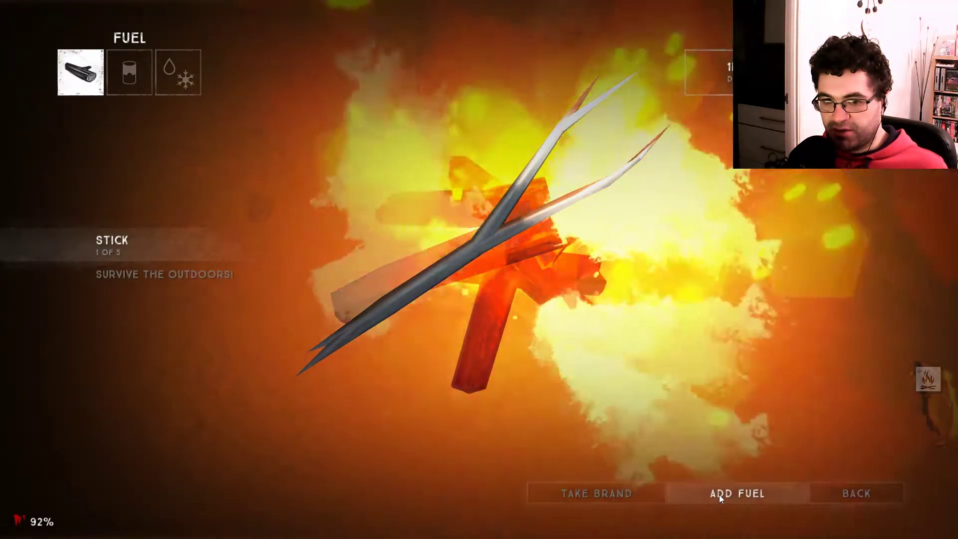
left_click(719, 495)
left_click(720, 494)
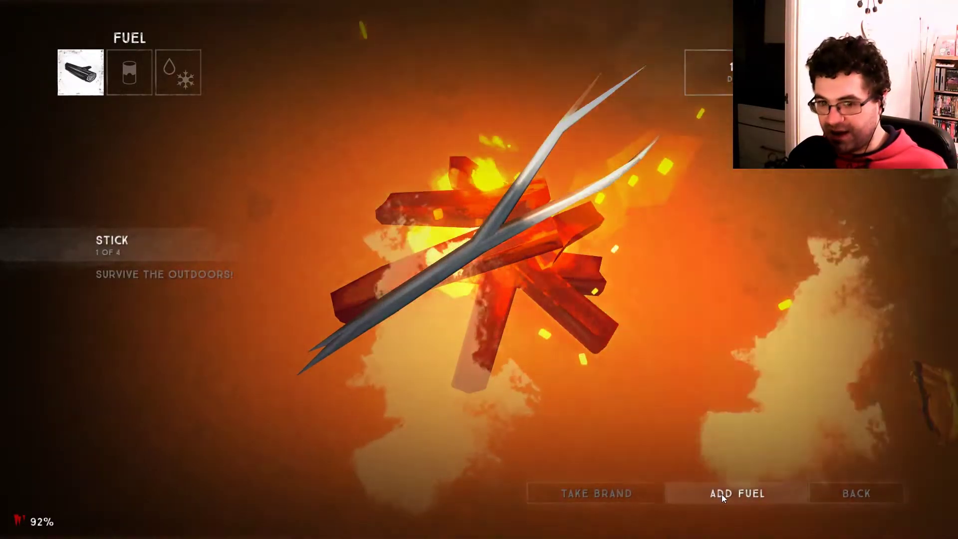
left_click(857, 494)
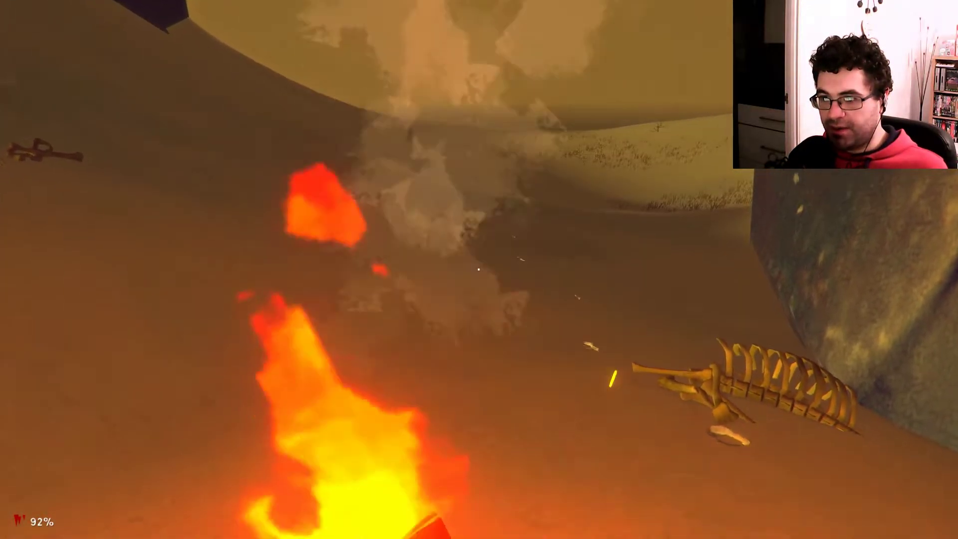
key("Tab")
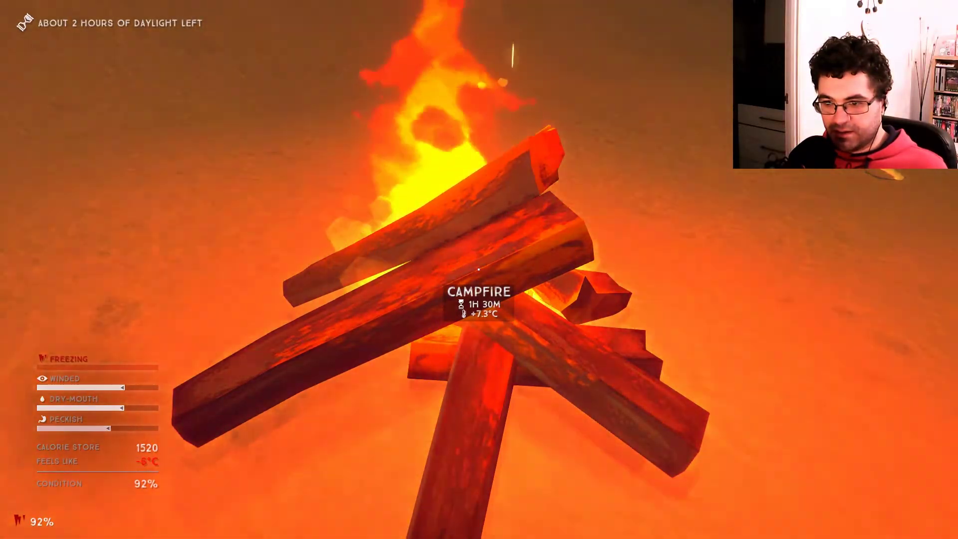
Step: Add one more stick so the campfire burns about 1H 35M at +12°C
key("w")
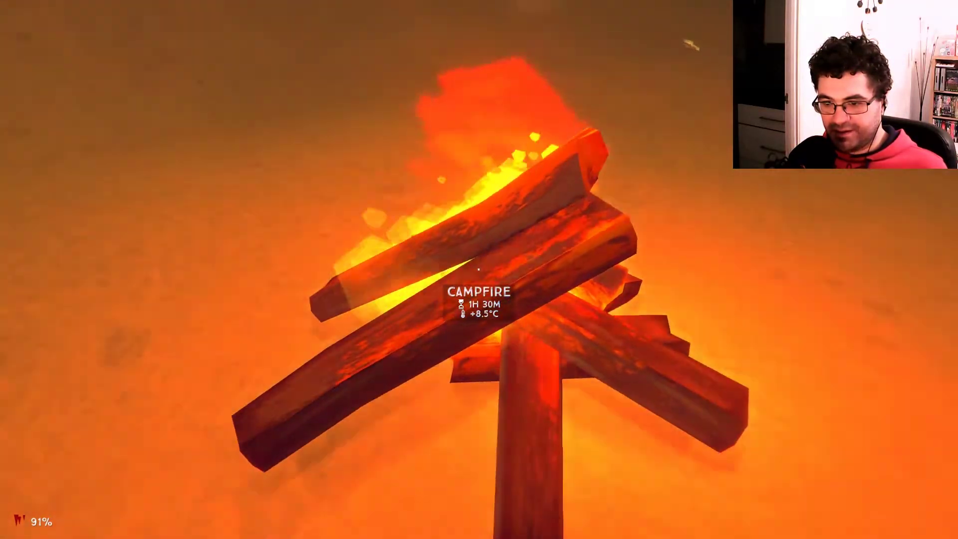
key("Tab")
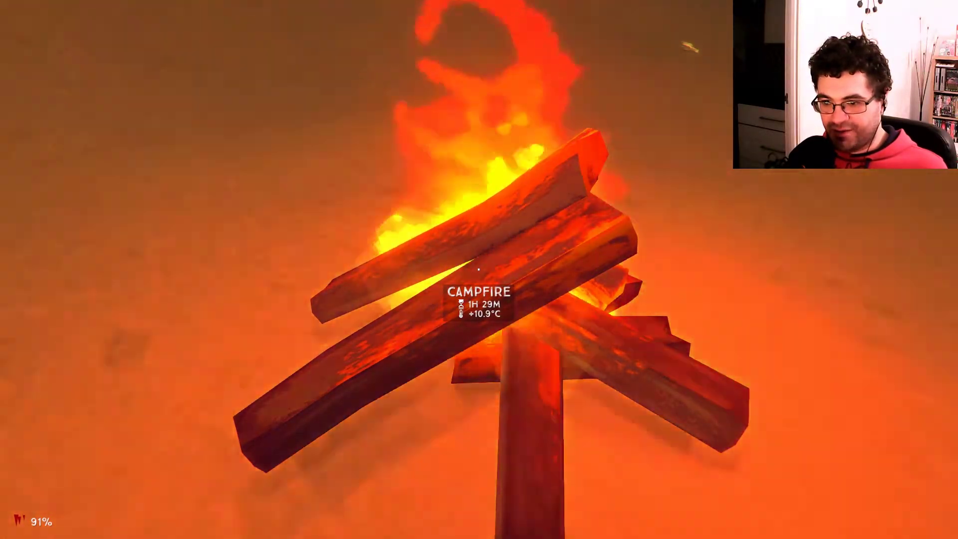
left_click(480, 270)
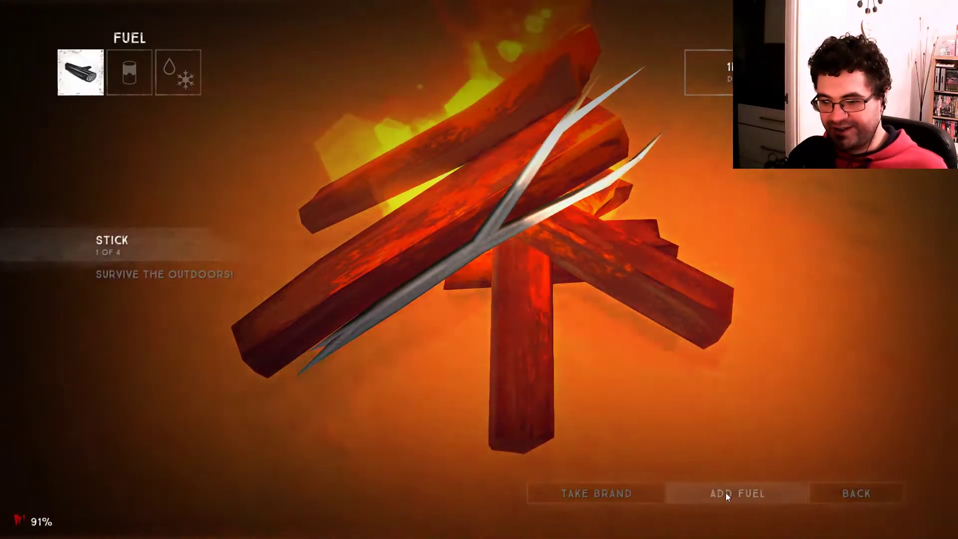
left_click(725, 491)
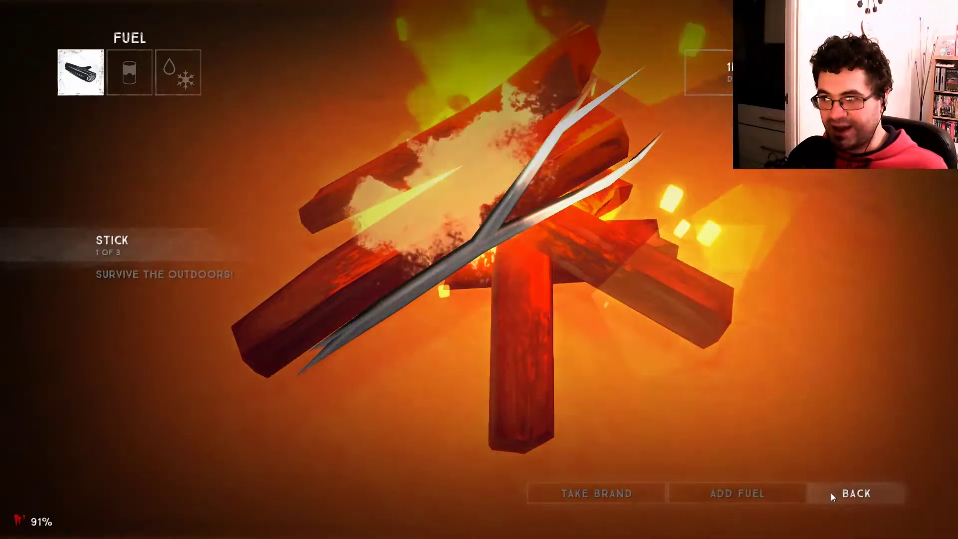
left_click(840, 493)
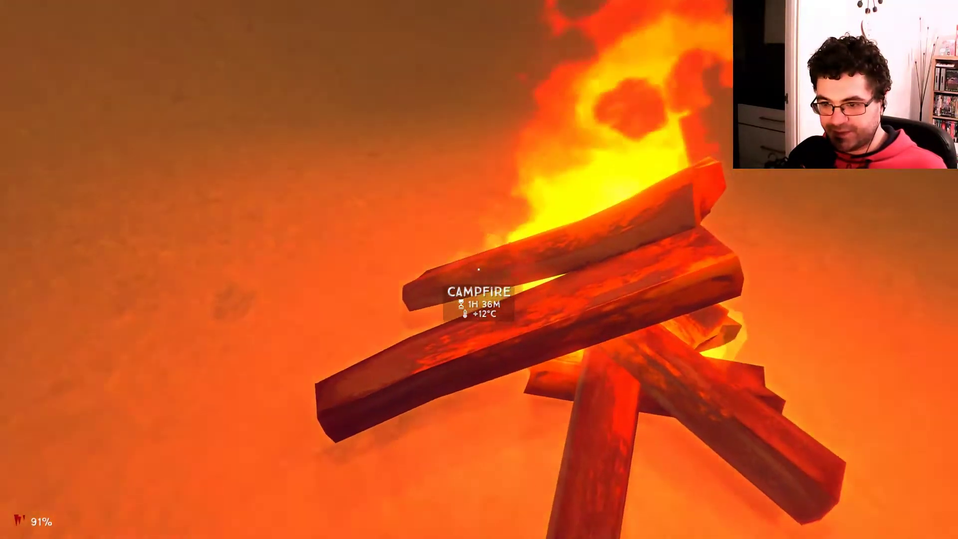
key("Tab")
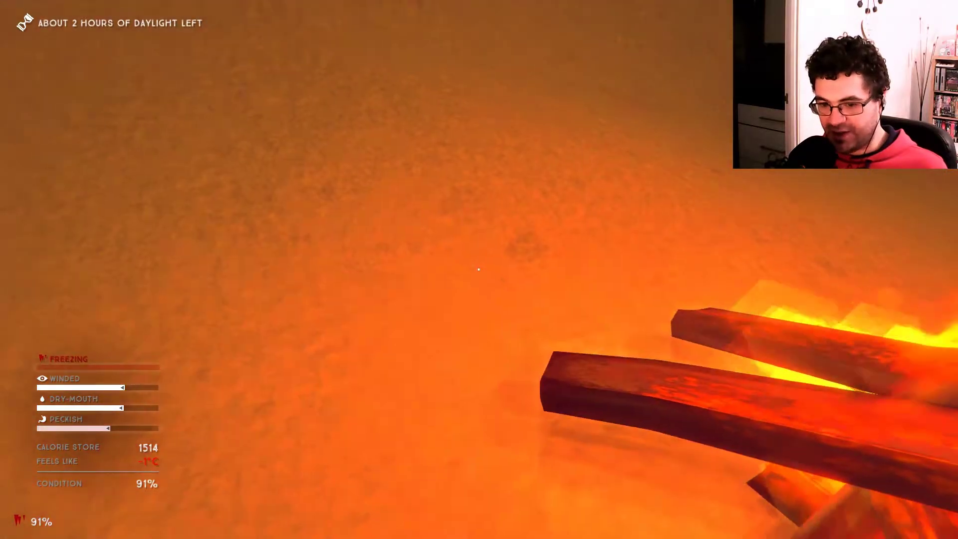
Step: Lay the bedroll down beside the fire and sleep for one hour
key("space")
left_click(460, 314)
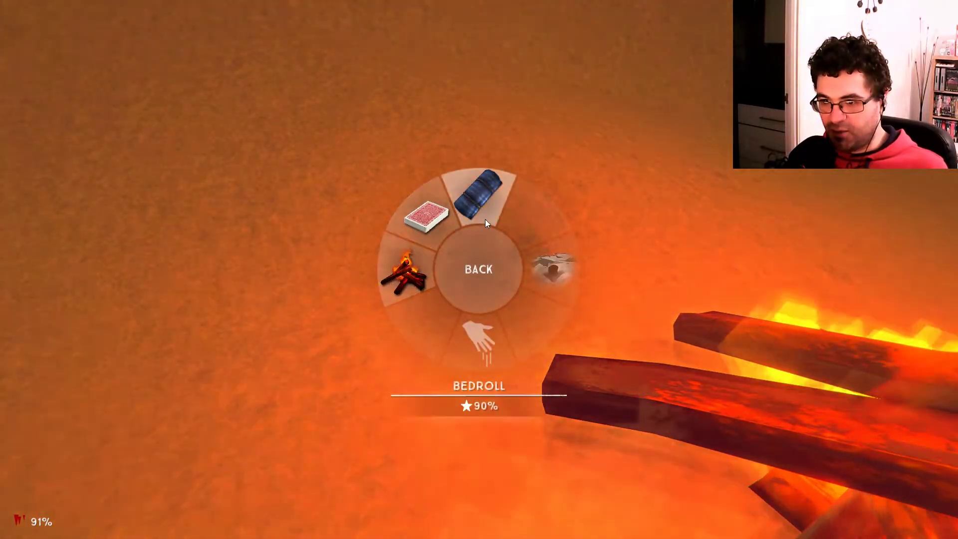
left_click(483, 205)
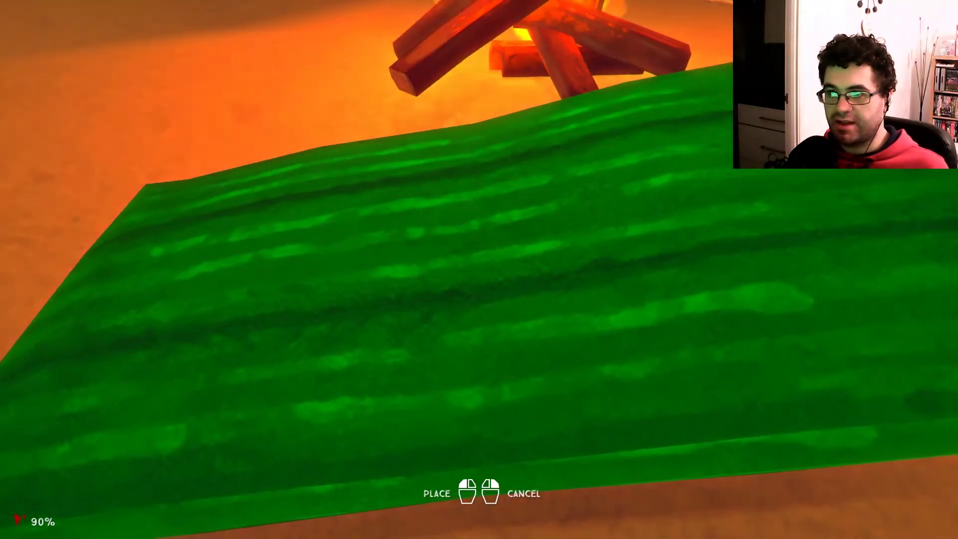
left_click(479, 269)
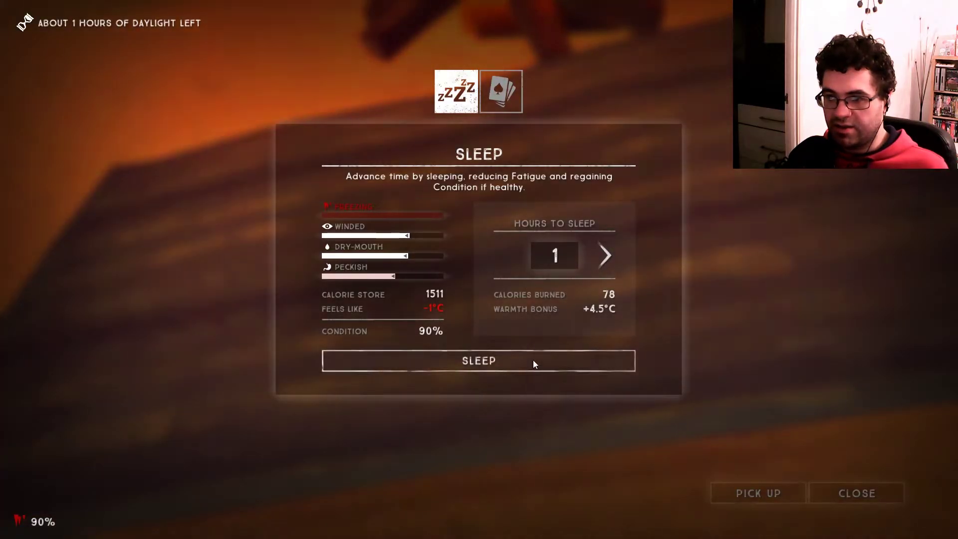
left_click(524, 360)
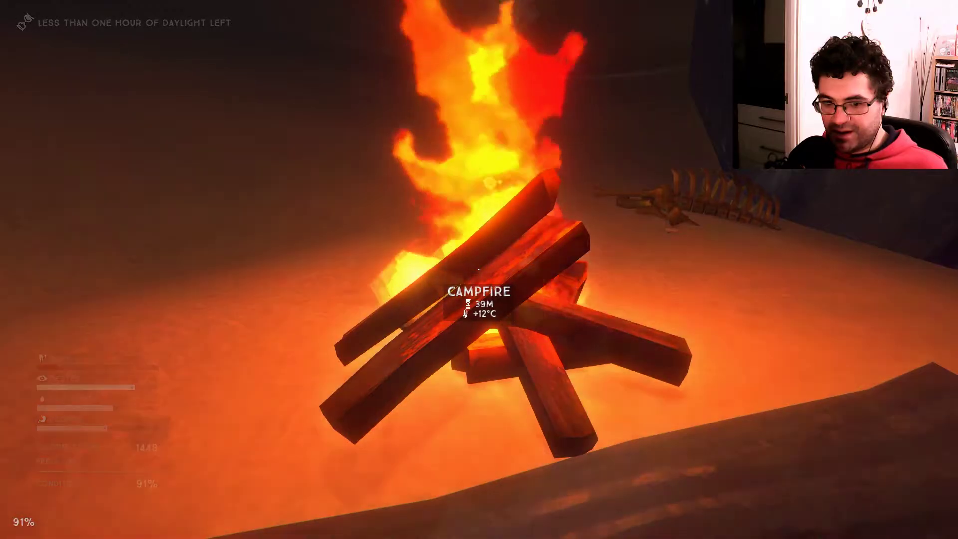
Step: Pass an hour of time on the bedroll without sleeping
left_click_drag(479, 270, 479, 450)
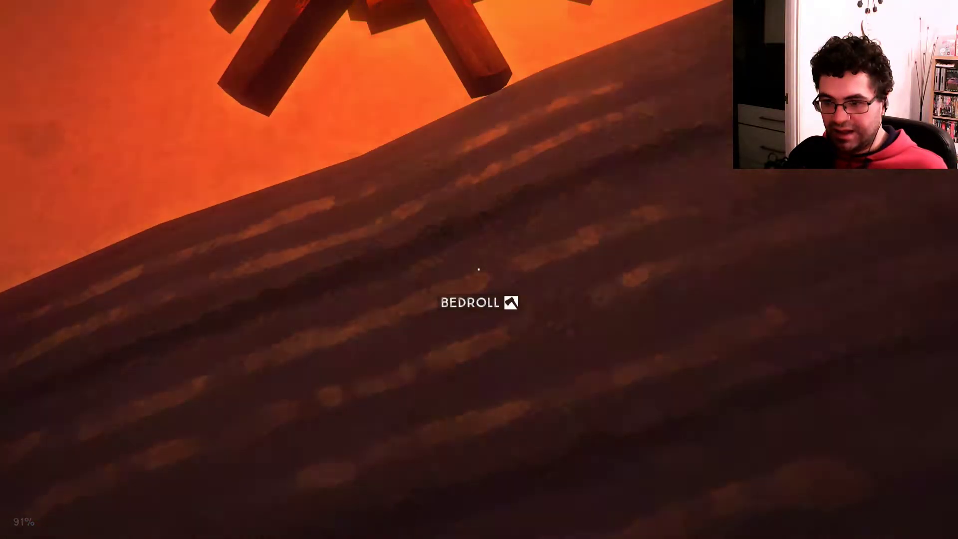
left_click(480, 270)
left_click(501, 91)
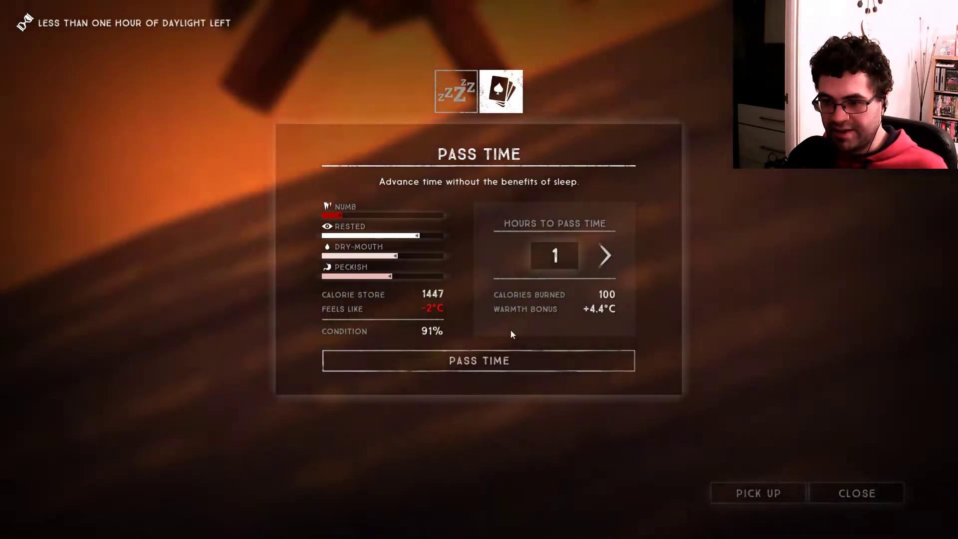
left_click(532, 358)
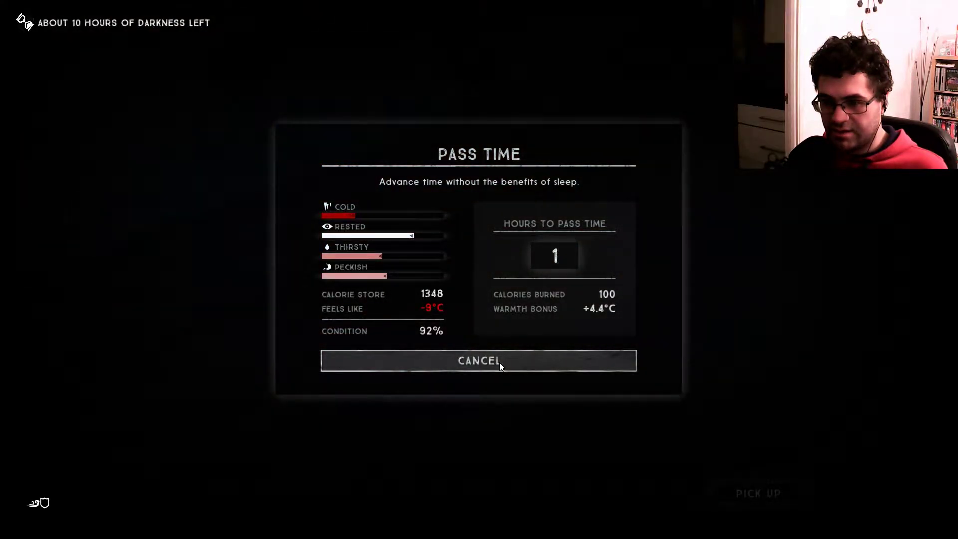
left_click(894, 493)
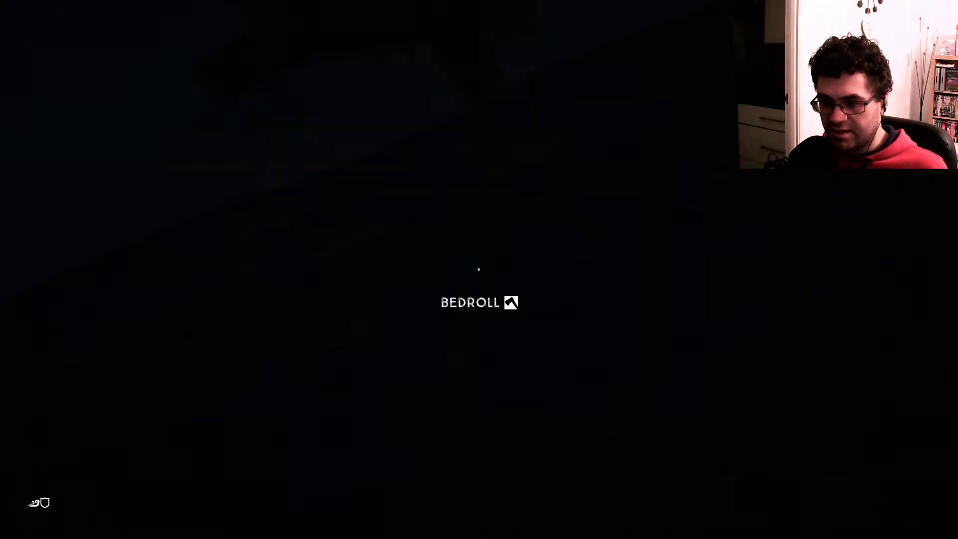
Step: Reposition the bedroll, then pack it away
right_click(479, 270)
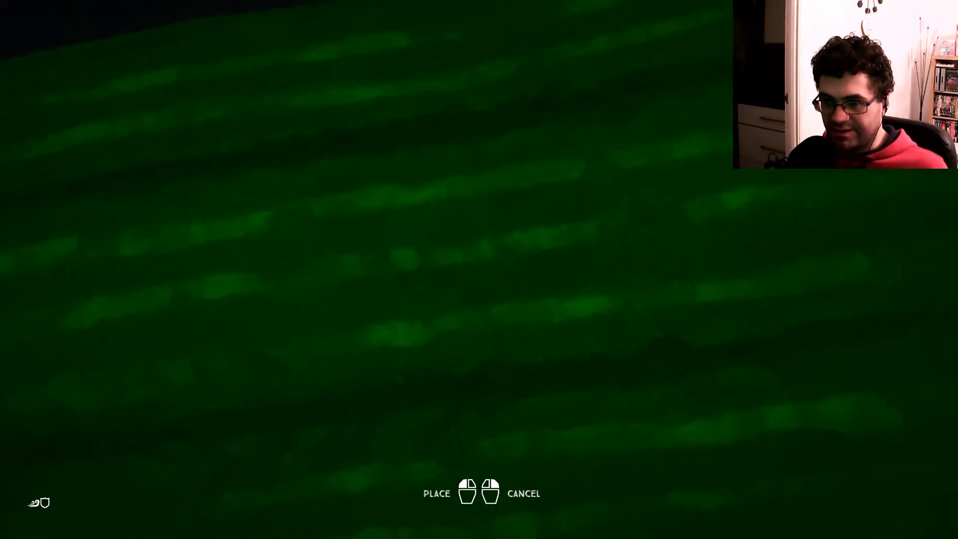
left_click(479, 270)
left_click(479, 269)
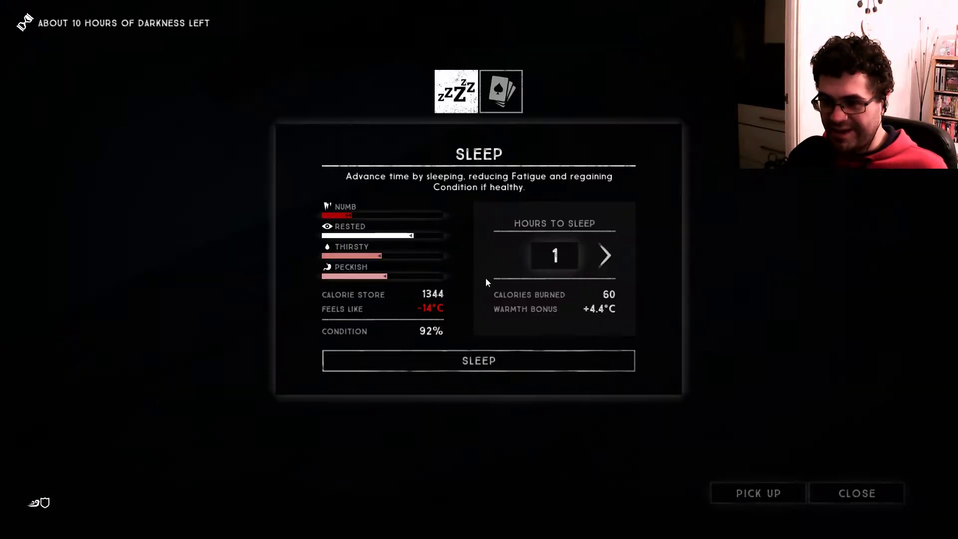
left_click(766, 494)
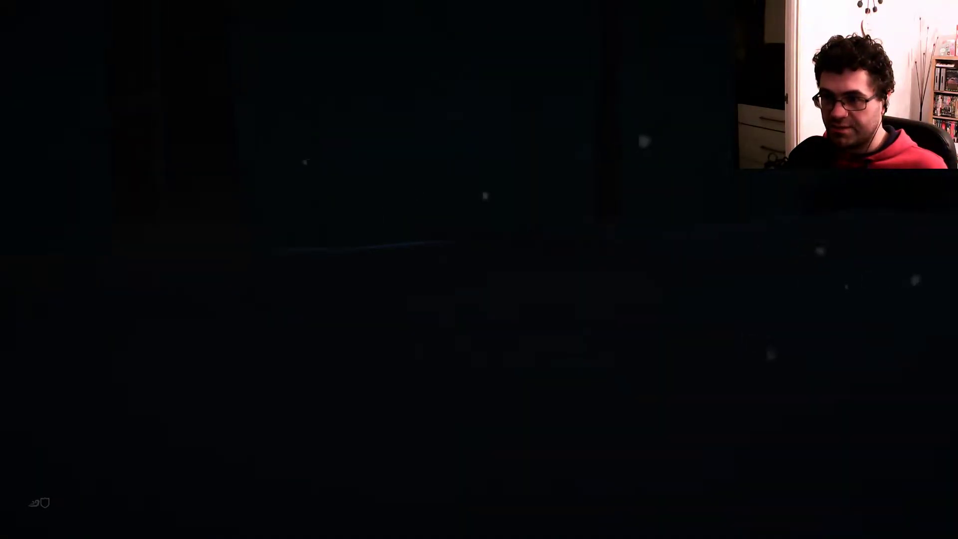
Step: Inspect the stick and leave it before trekking into the night
left_click(478, 270)
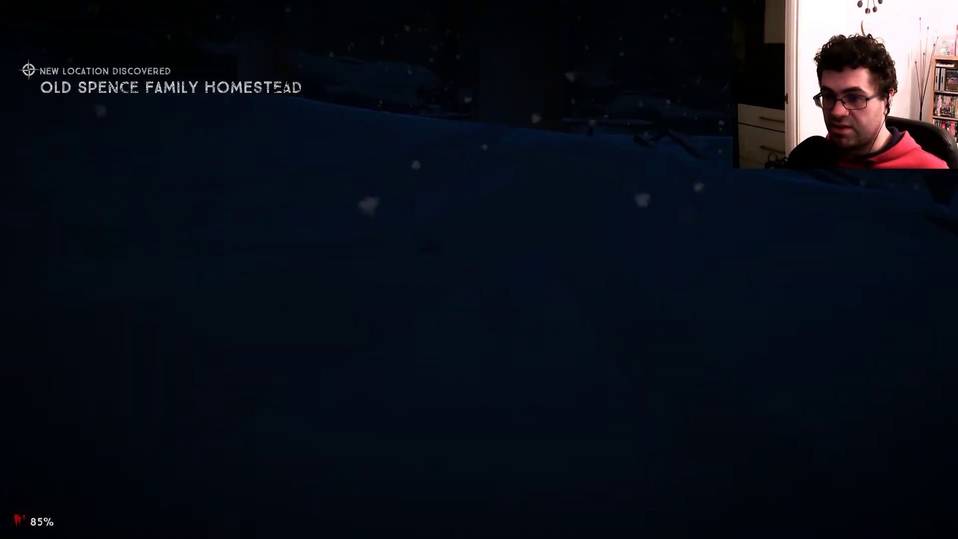
Step: Pick up the birch bark, check status, and walk to the homestead cabin
left_click(479, 269)
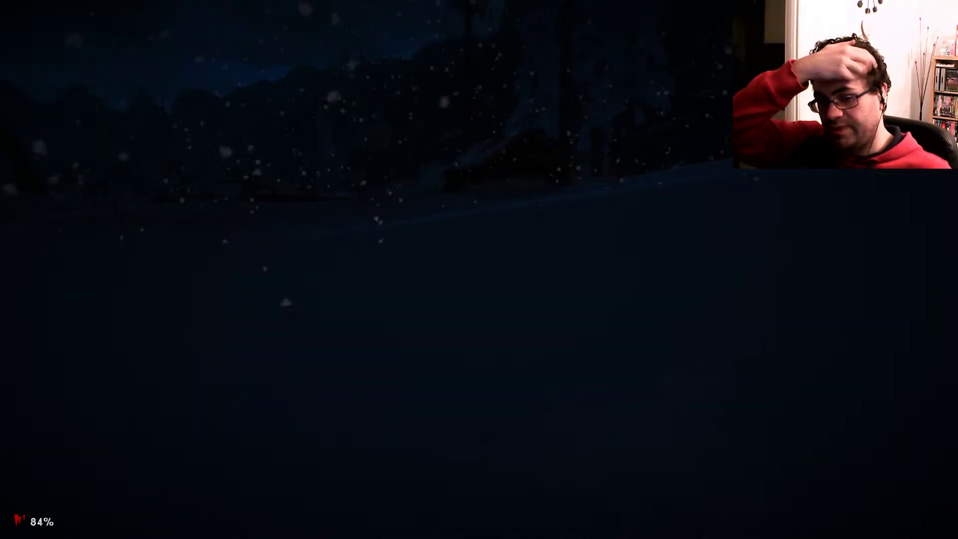
key("Tab")
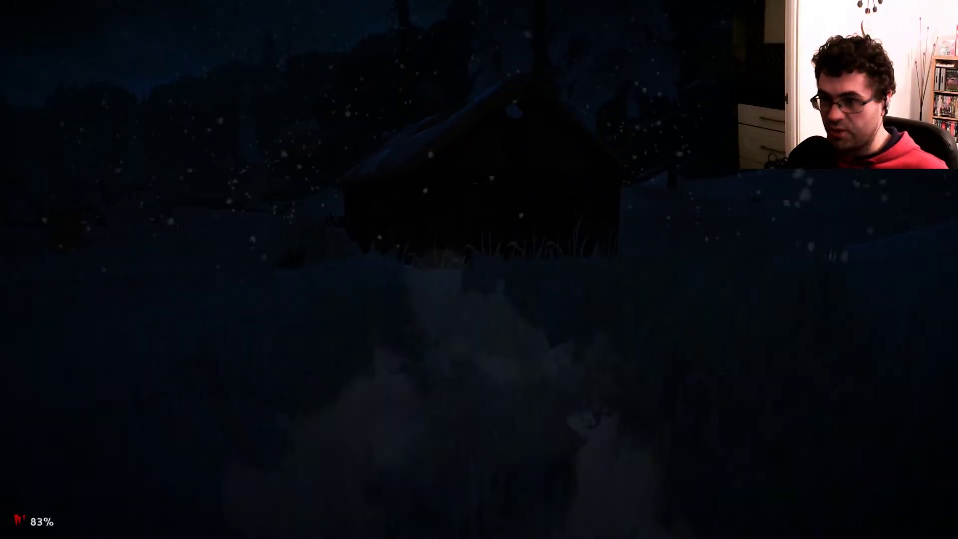
key("w")
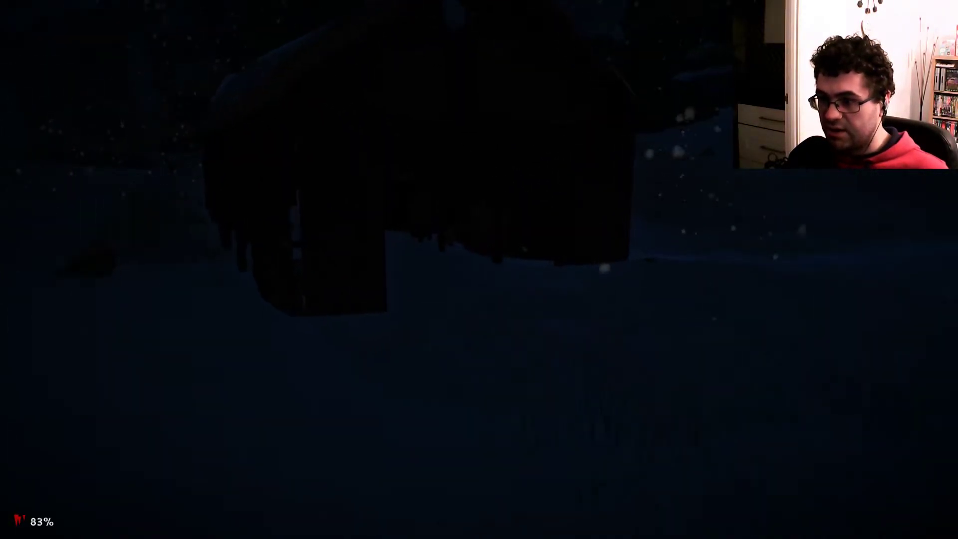
key("w")
key("w")
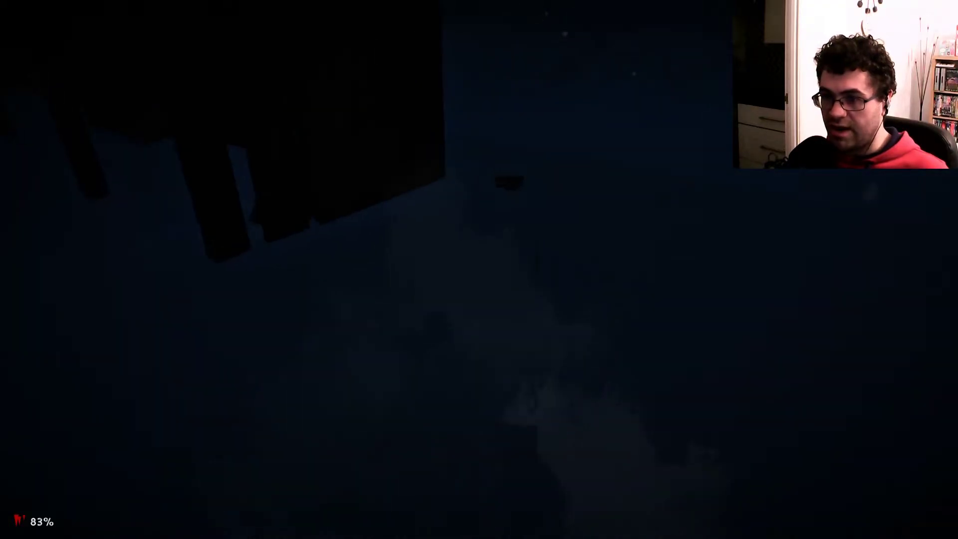
key("w")
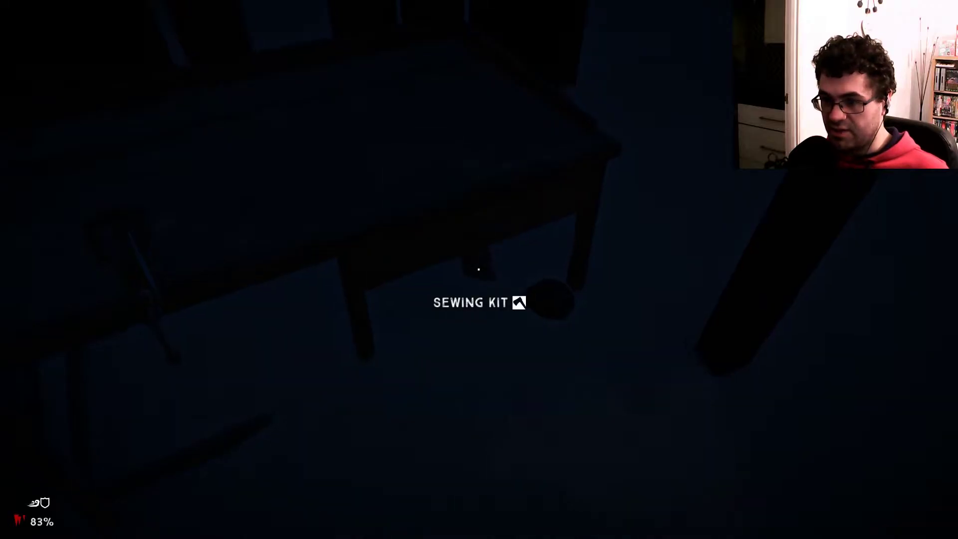
Step: Take the coal inside the cabin and open the forge's furnace
left_click(478, 270)
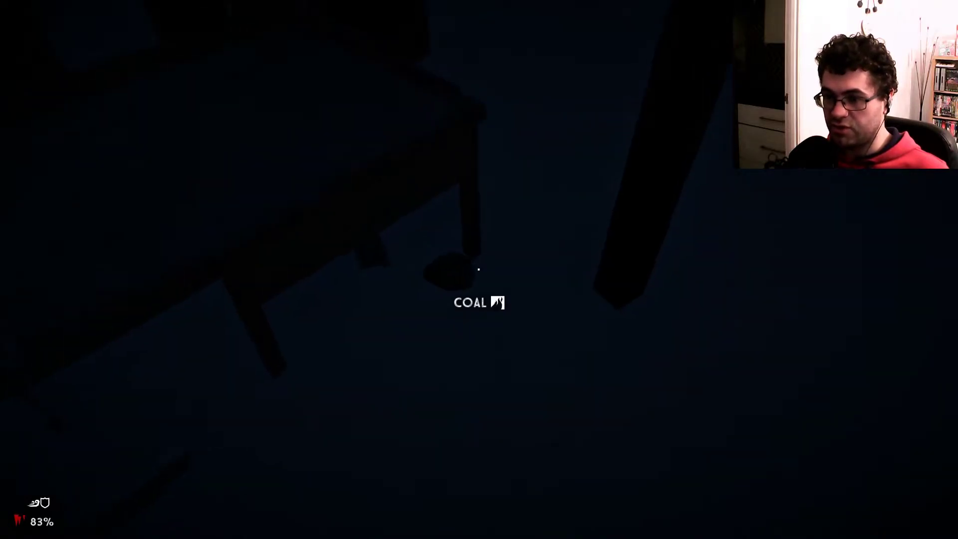
key("w")
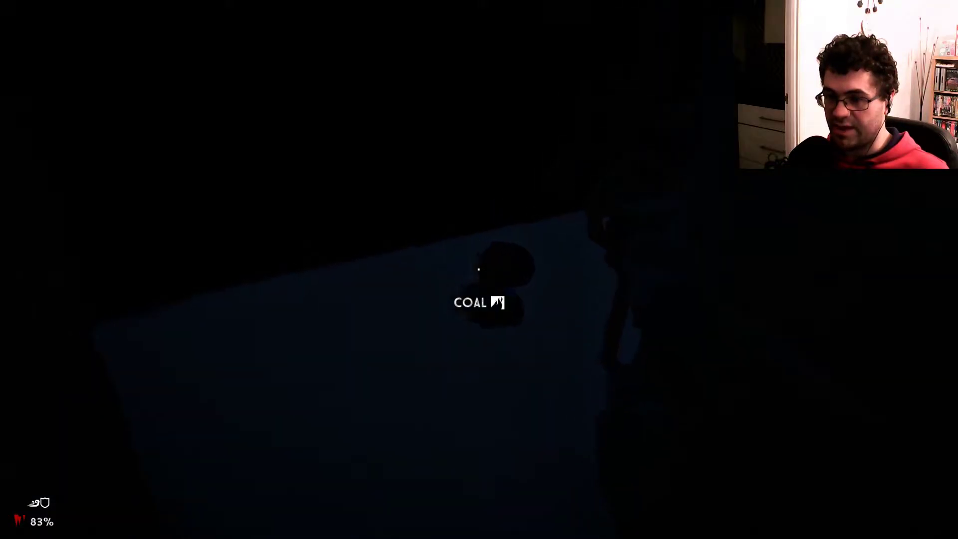
left_click(479, 268)
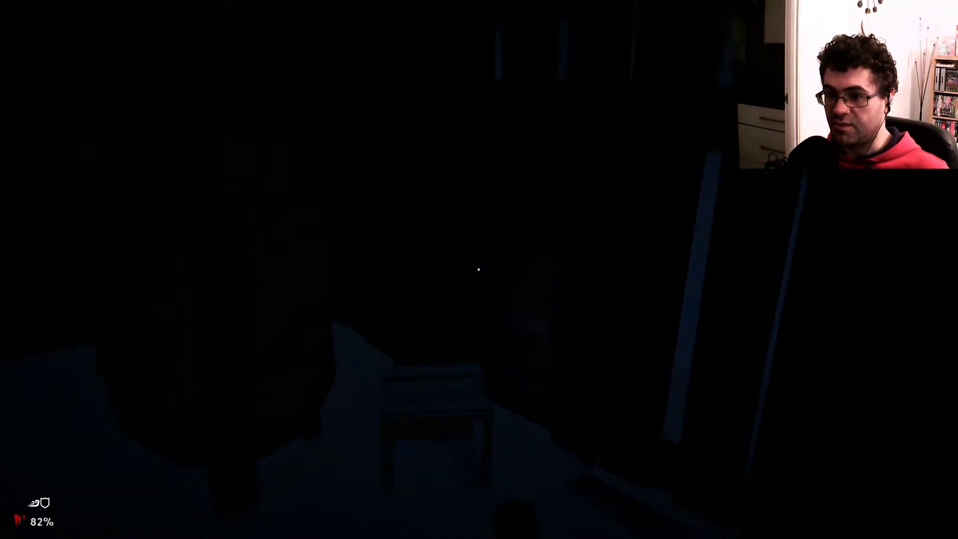
key("e")
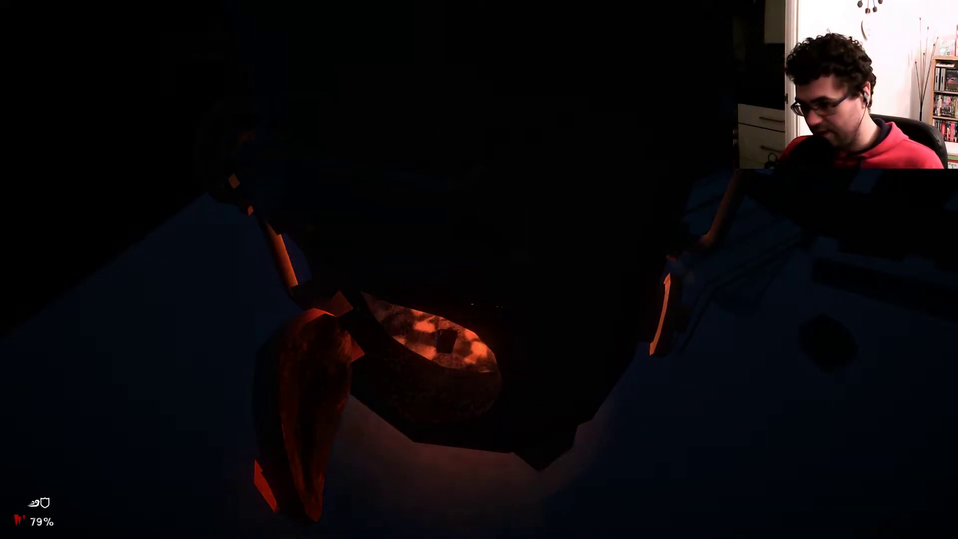
Step: Add two sticks to the forge, then try coal, which needs 23 more minutes
left_click(479, 269)
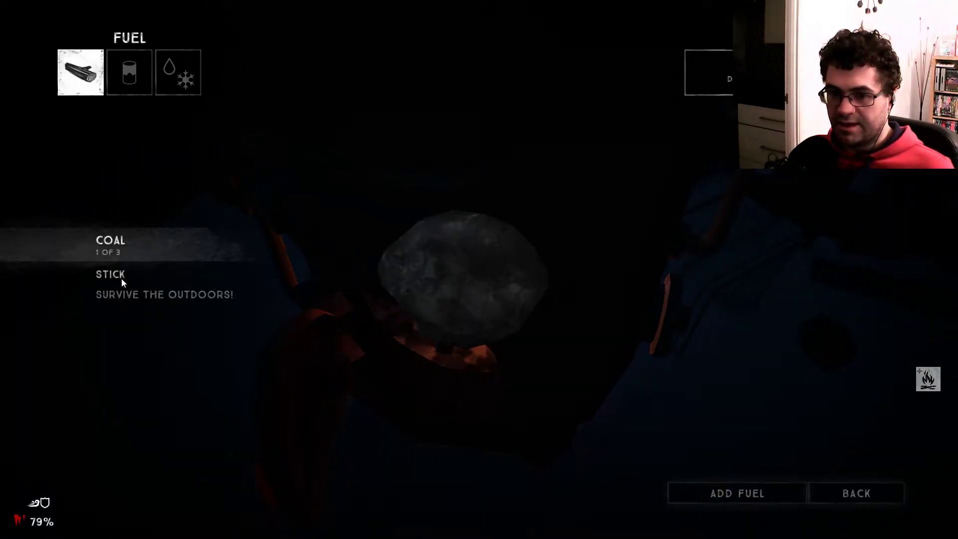
left_click(122, 278)
left_click(721, 494)
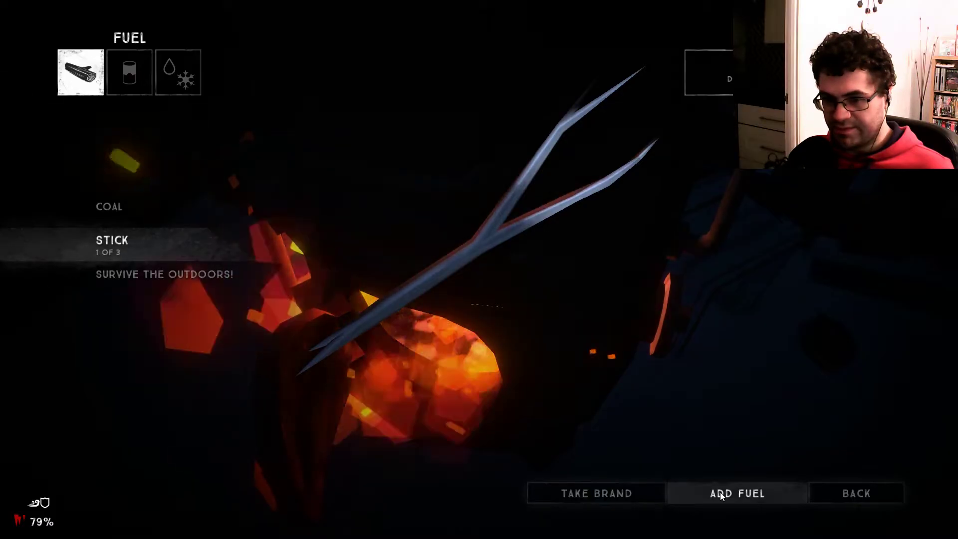
left_click(722, 496)
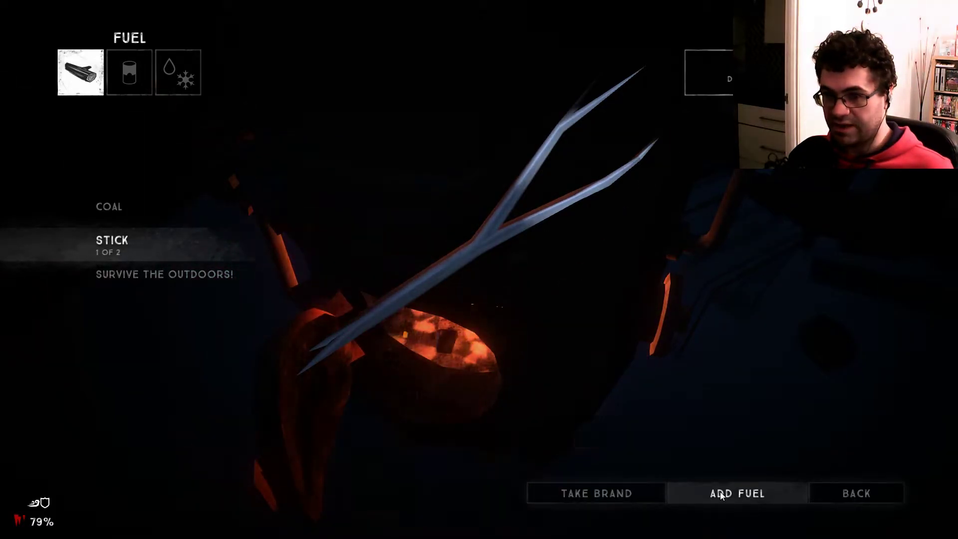
left_click(109, 207)
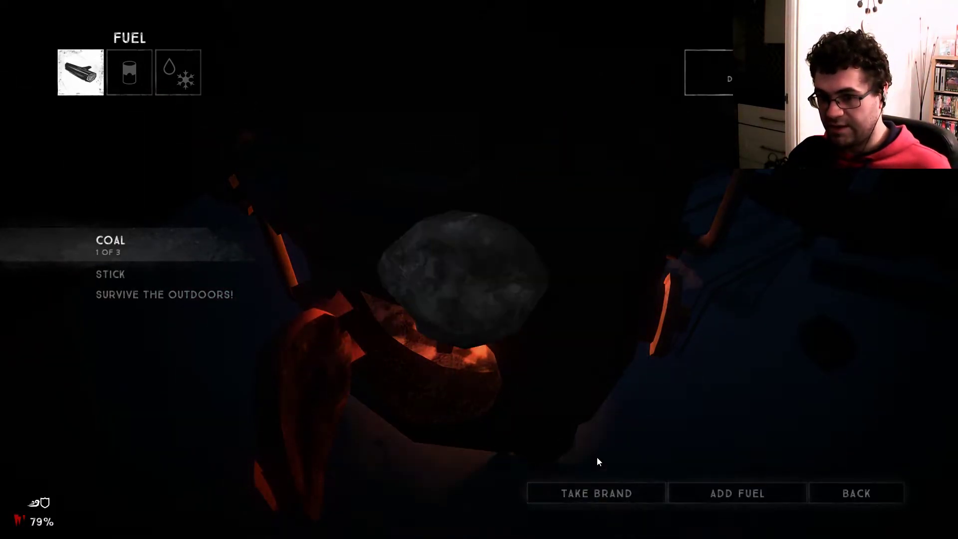
left_click(720, 493)
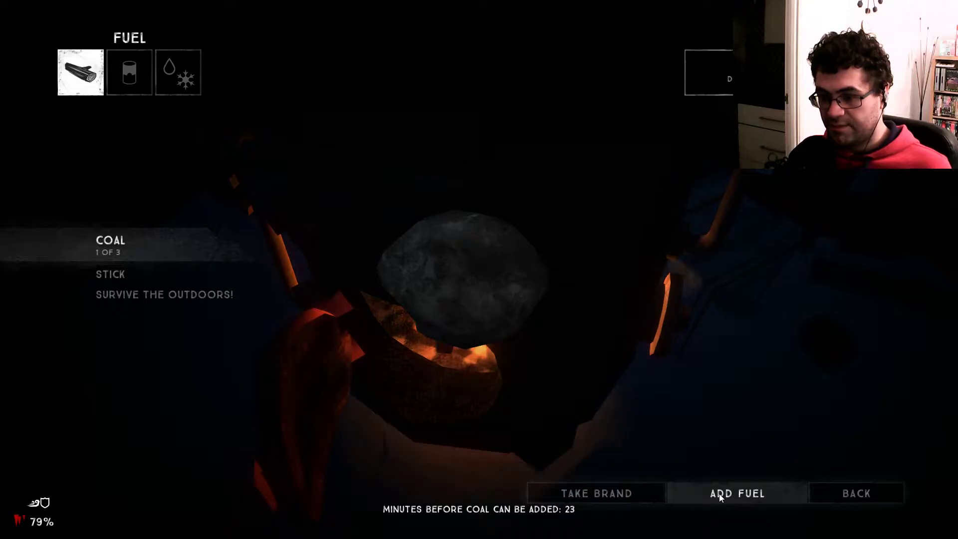
left_click(841, 492)
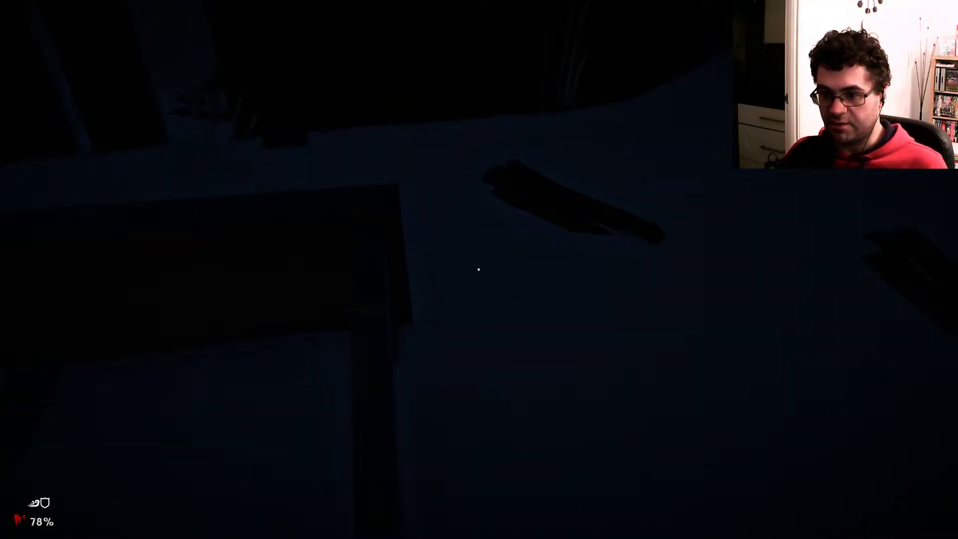
Step: Leave the floor firewood where it lies and check status
left_click(478, 269)
right_click(478, 269)
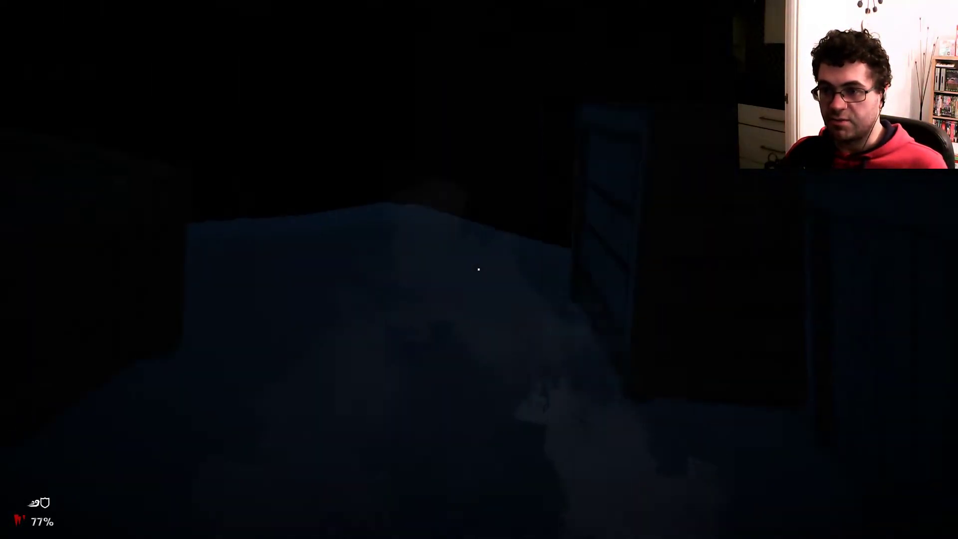
key("Tab")
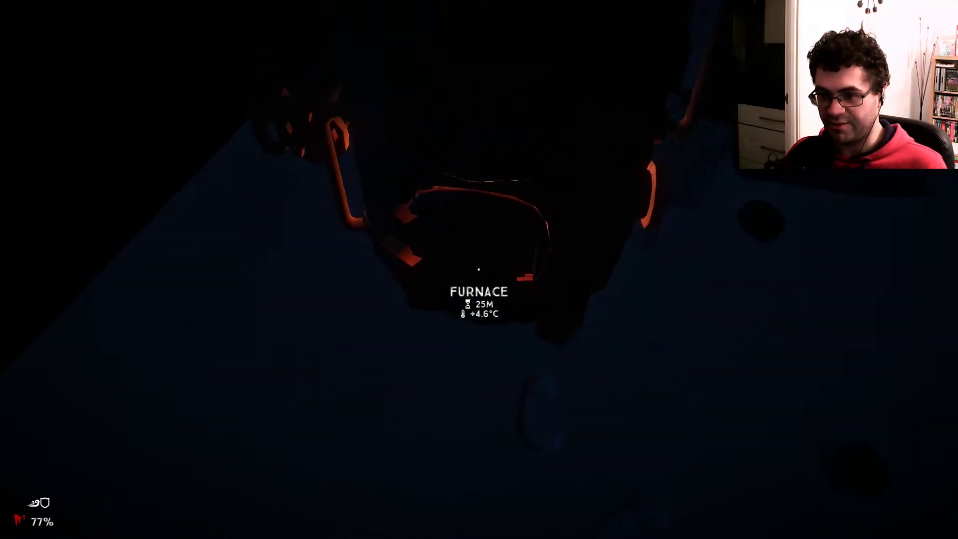
Step: Burn the cedar firewood in the forge, bringing it to +7.9°C
left_click(479, 270)
left_click(134, 294)
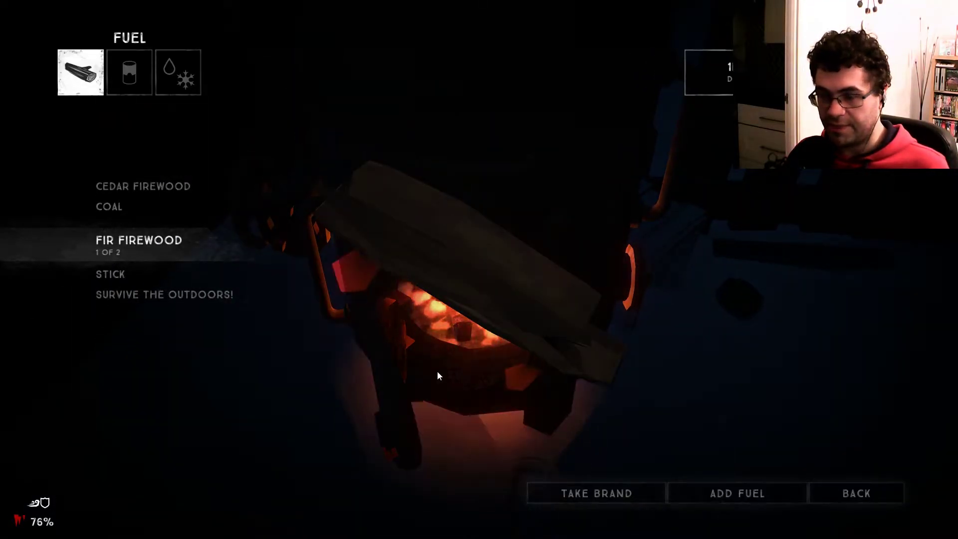
left_click(144, 186)
left_click(731, 496)
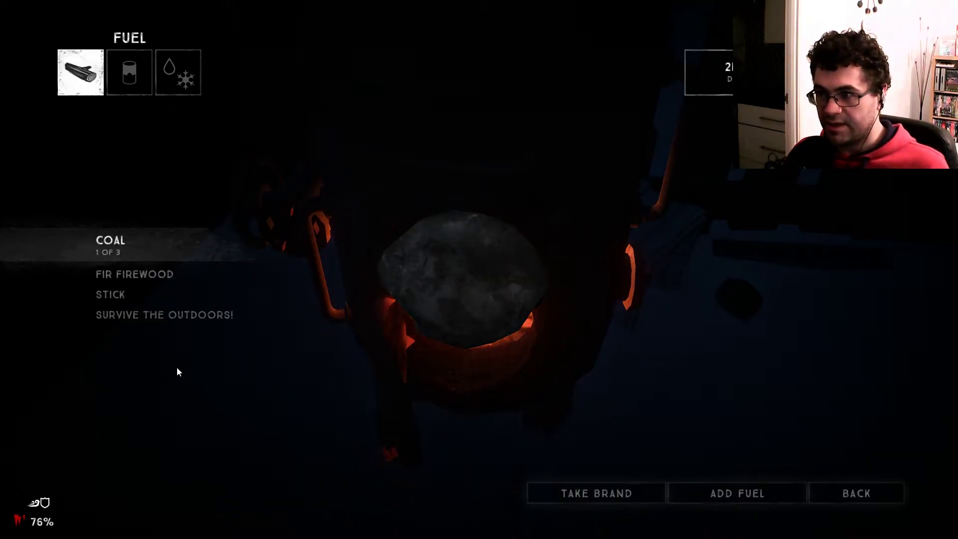
left_click(112, 295)
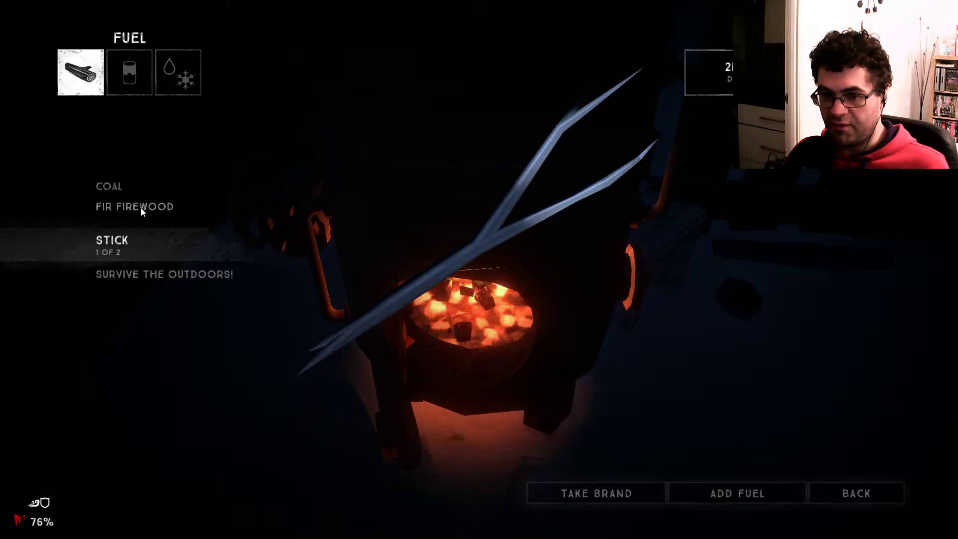
left_click(856, 494)
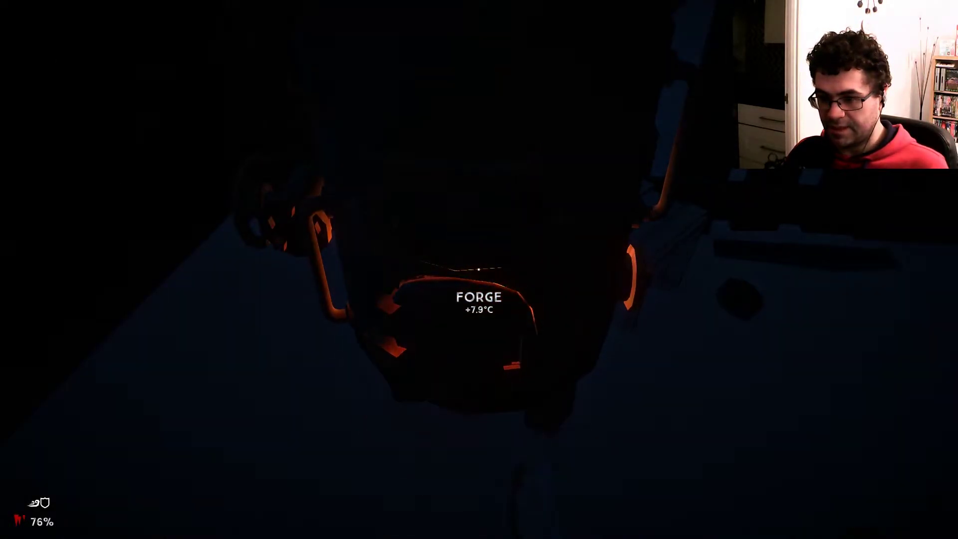
key("Tab")
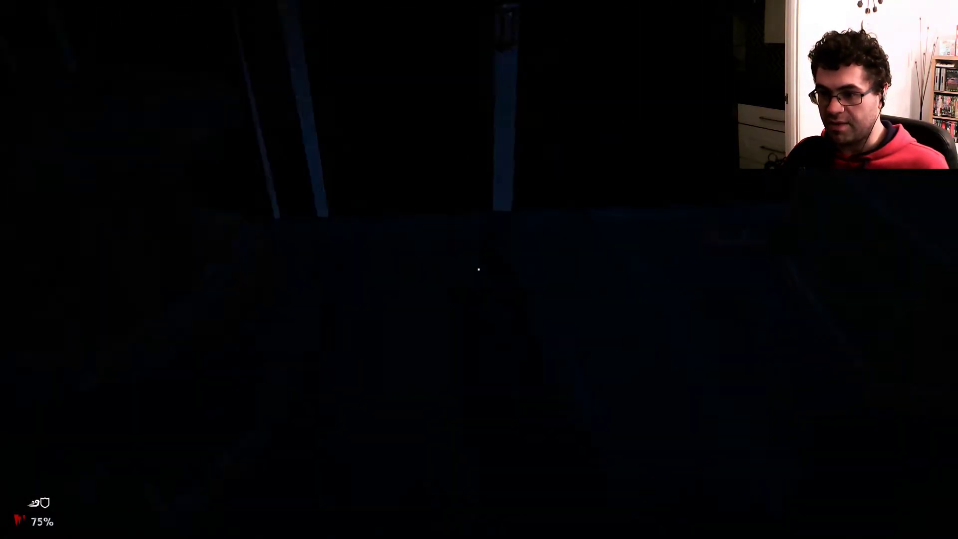
Step: Take the reclaimed wood and add it to the forge fire
left_click(479, 269)
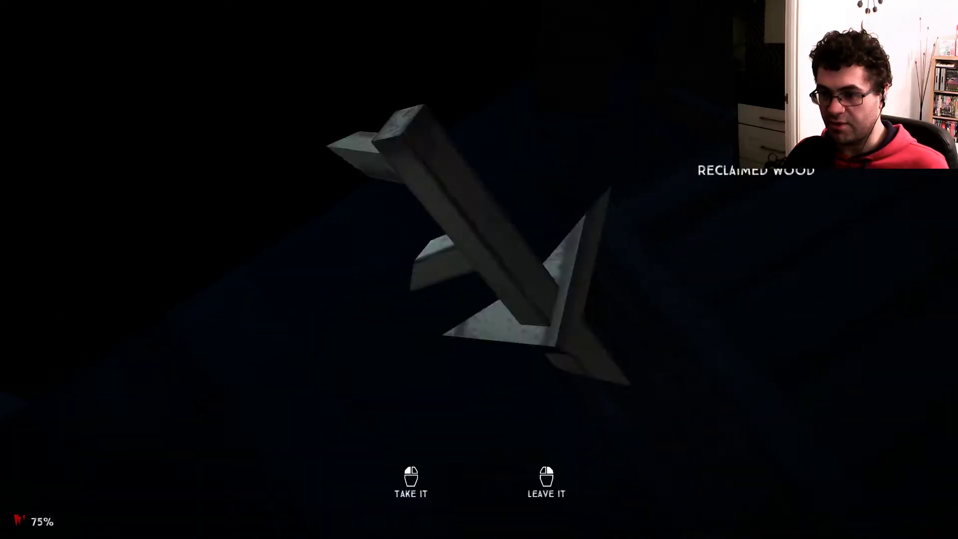
key("e")
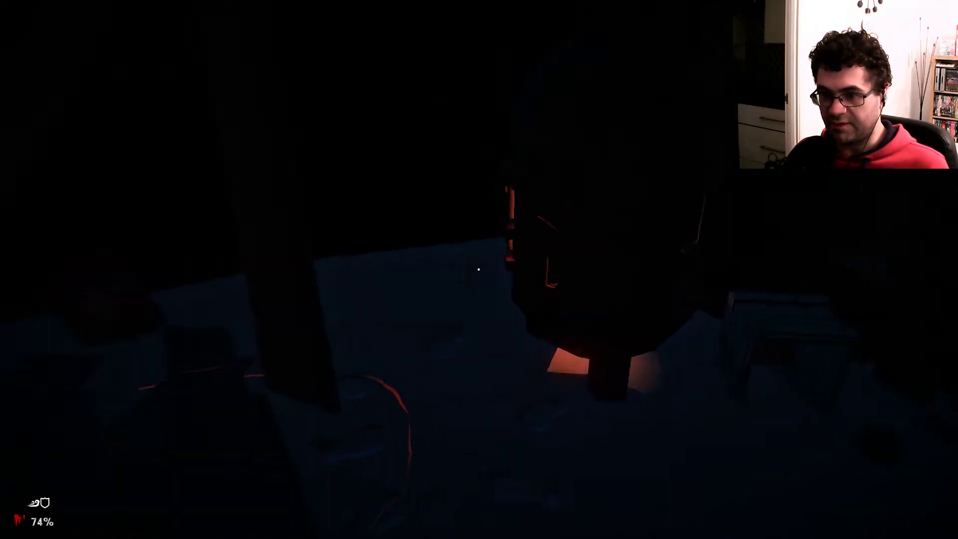
left_click(479, 269)
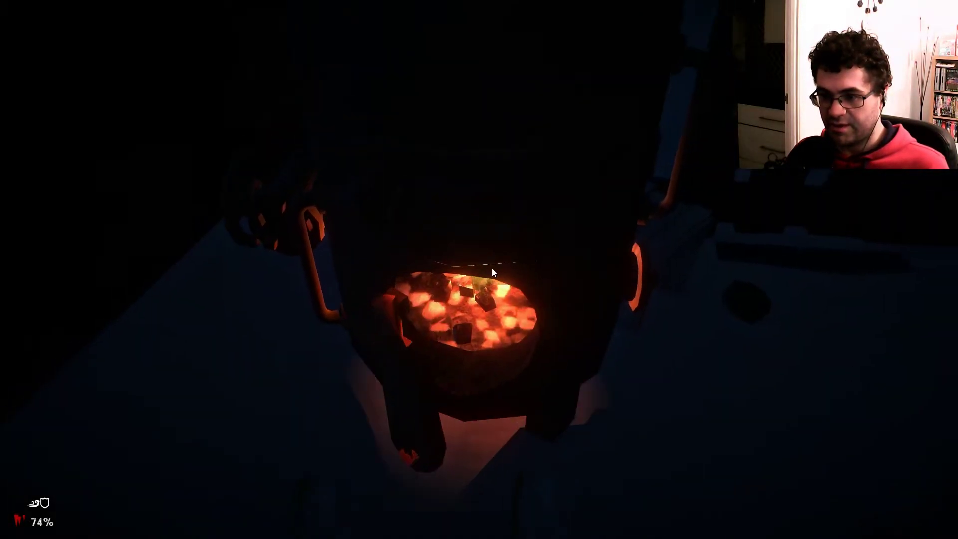
left_click(143, 294)
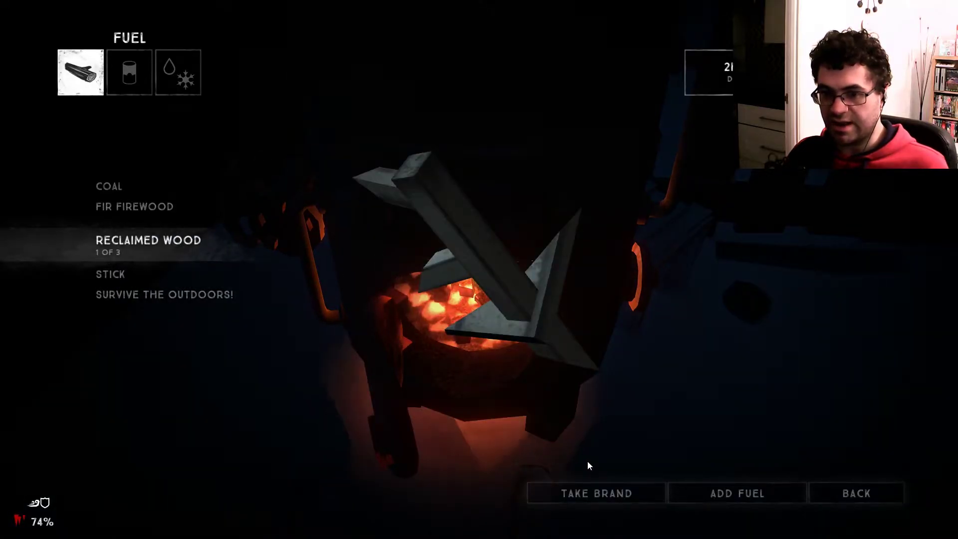
left_click(762, 496)
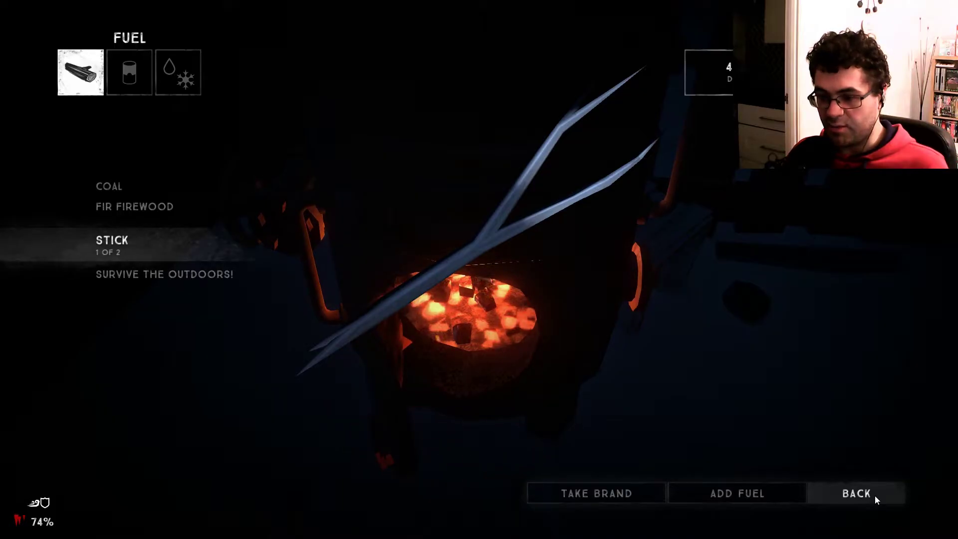
Step: Try adding coal, which shows a 9-minute wait, and check status
left_click(122, 185)
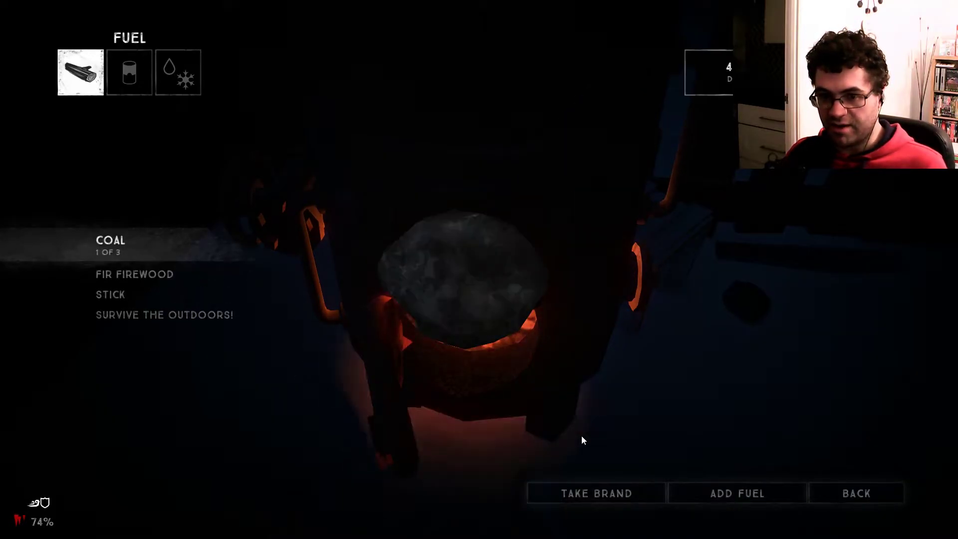
left_click(737, 494)
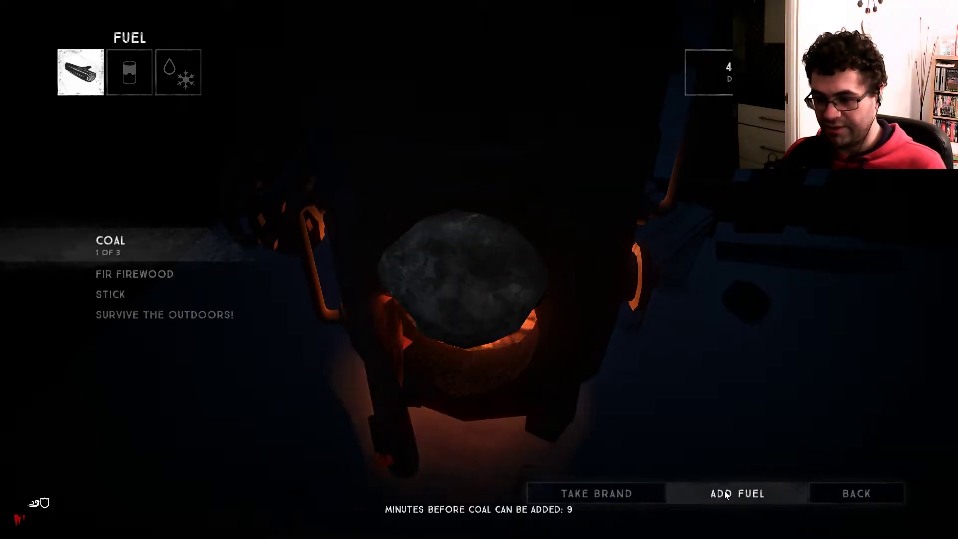
left_click(857, 494)
key("Tab")
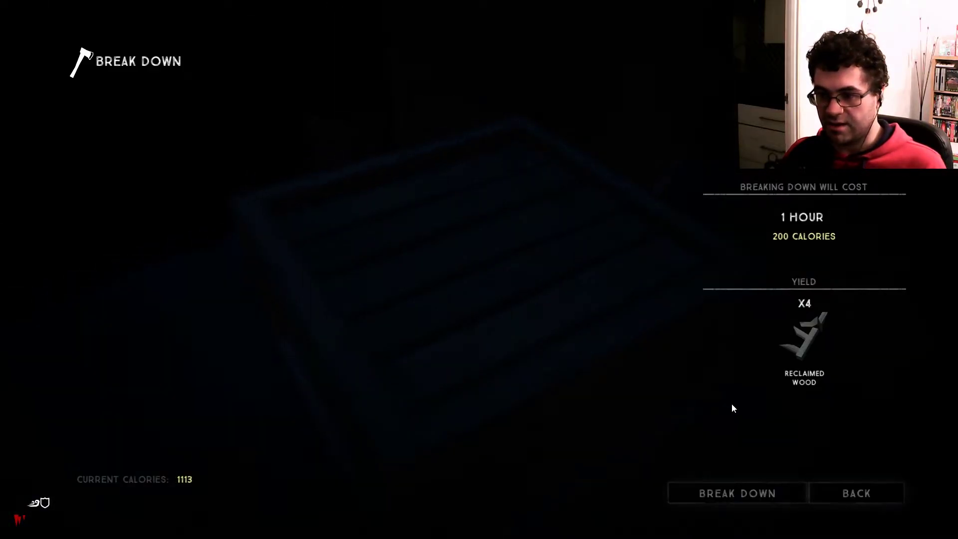
Step: Break the crate down into four pieces of reclaimed wood
left_click(781, 496)
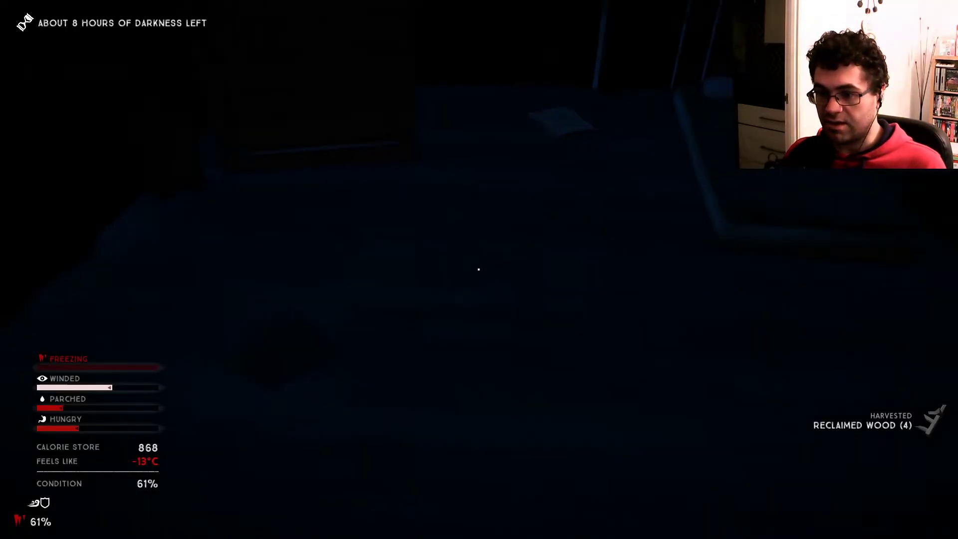
left_click_drag(478, 269, 479, 270)
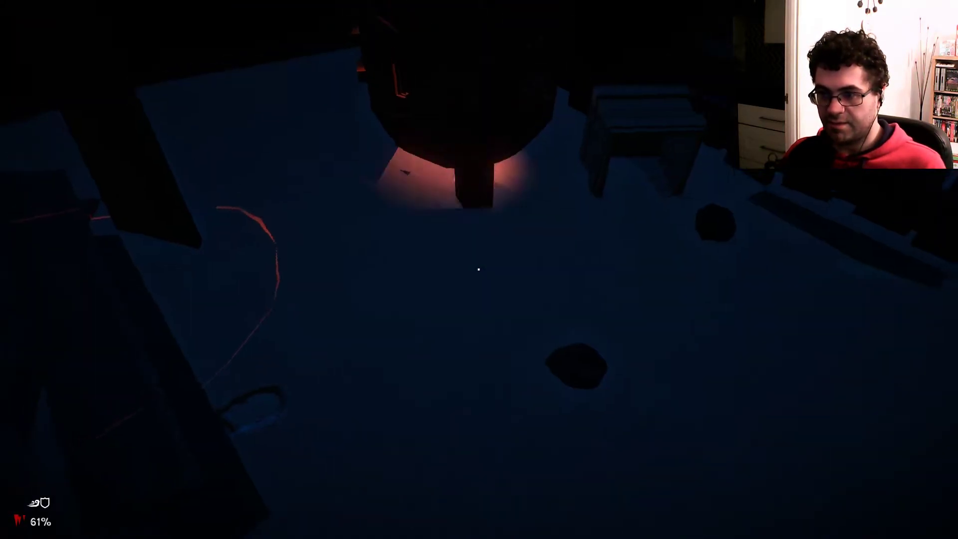
left_click(478, 269)
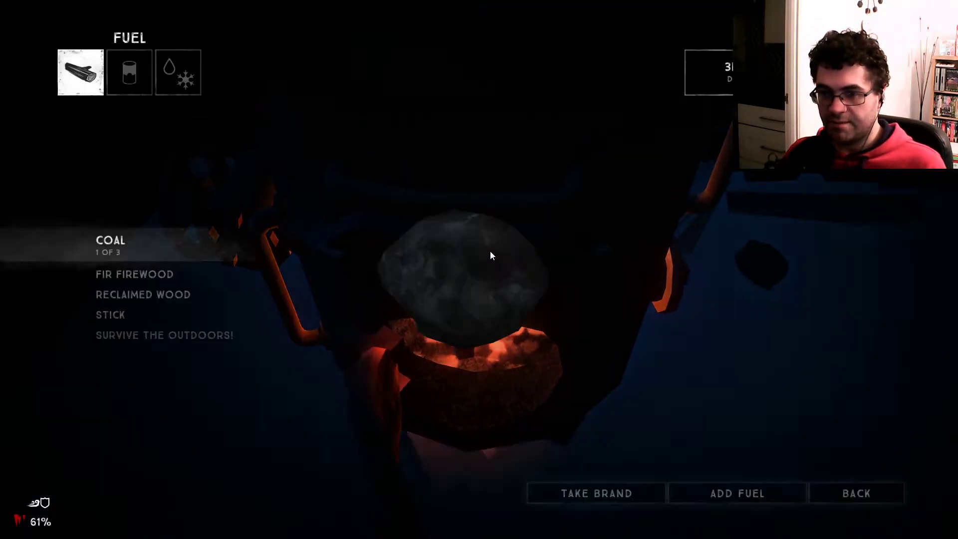
Step: Feed reclaimed wood into the forge, then reopen it for snow melting
left_click(143, 294)
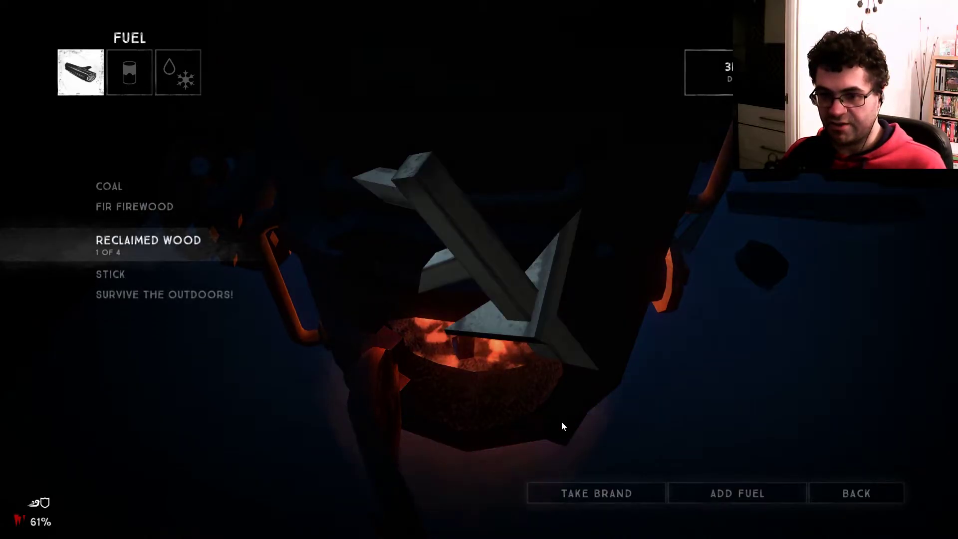
left_click(717, 491)
left_click(717, 493)
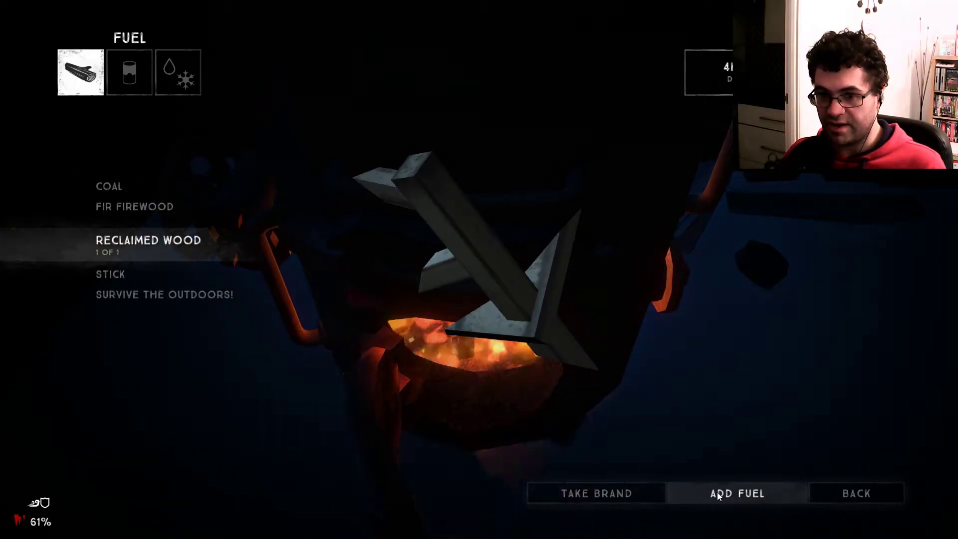
left_click(857, 493)
left_click(479, 270)
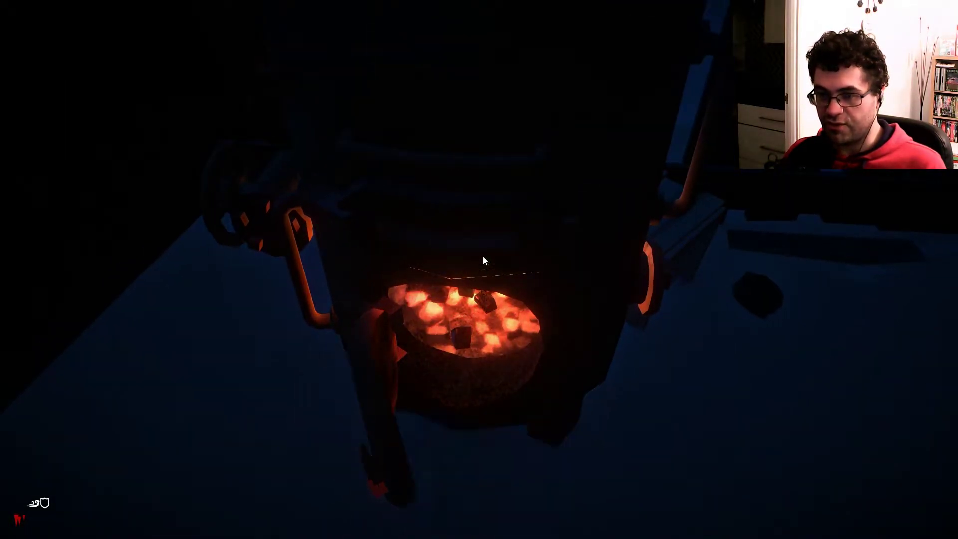
left_click(130, 72)
Step: Melt 2.00 L of snow at the forge and boil it into potable water
left_click(177, 73)
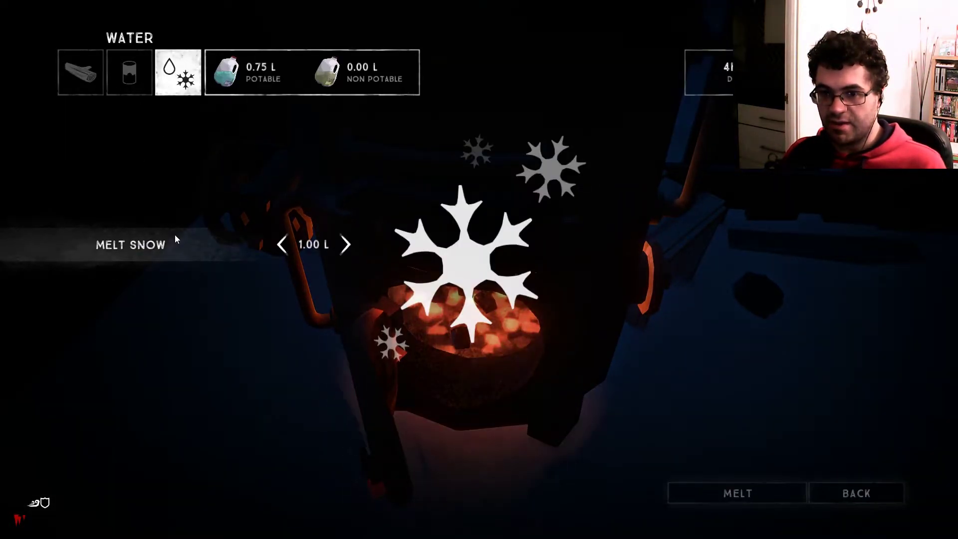
left_click(719, 493)
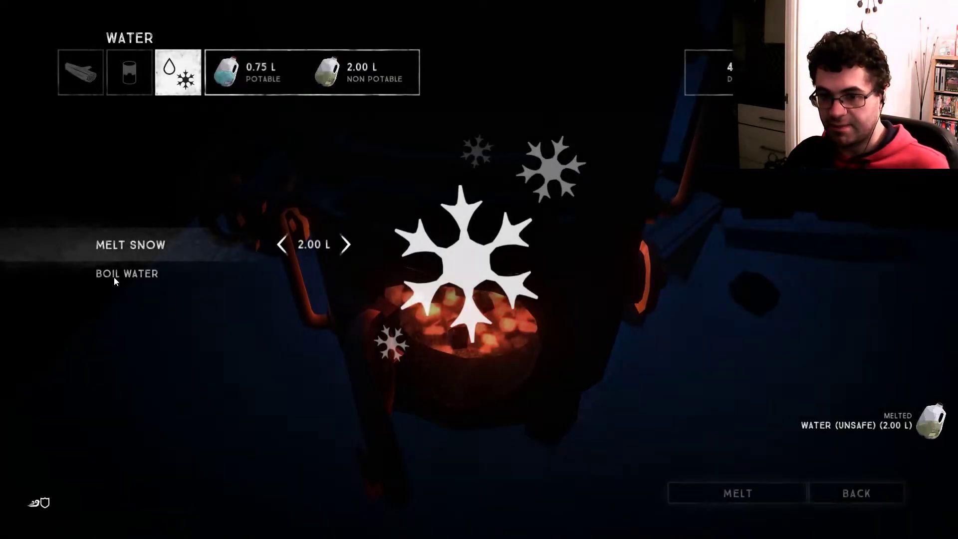
left_click(116, 274)
left_click(346, 245)
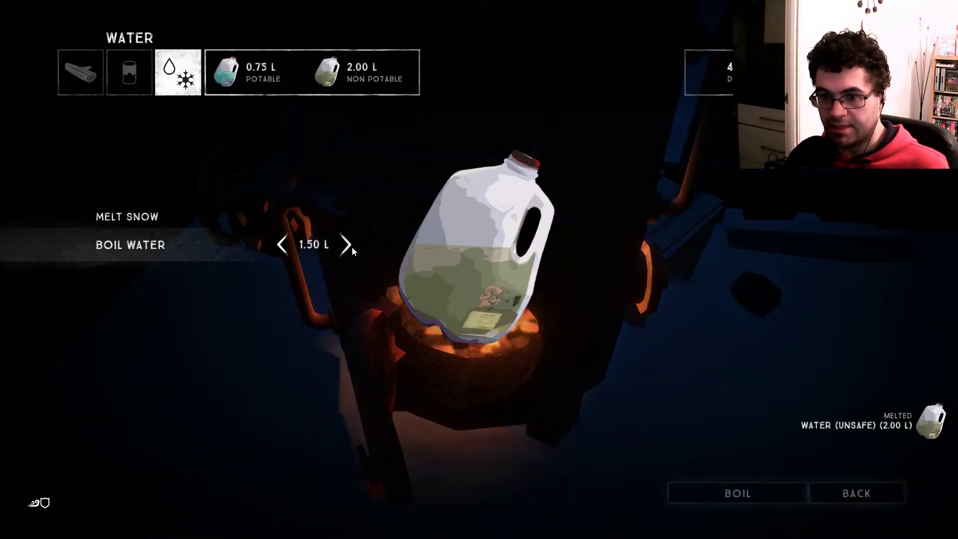
left_click(735, 491)
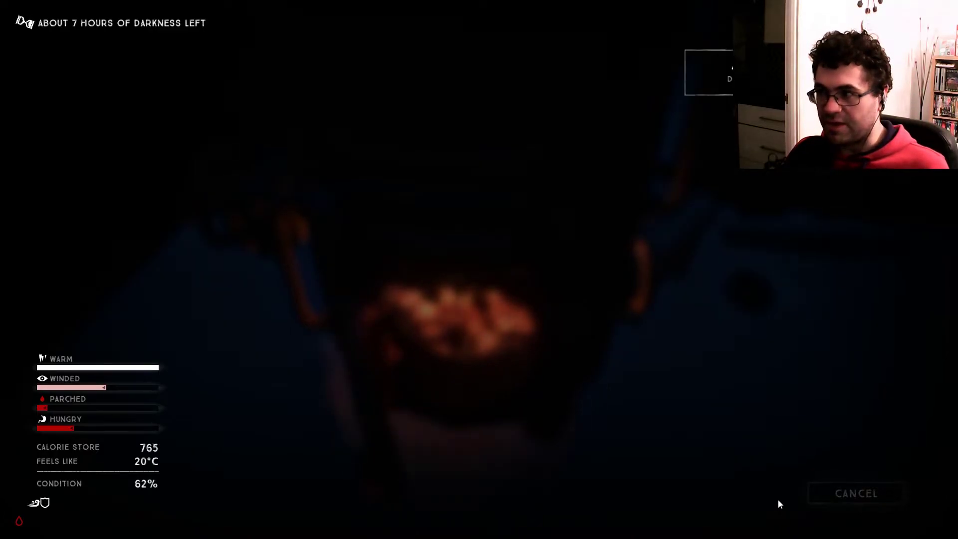
left_click(853, 494)
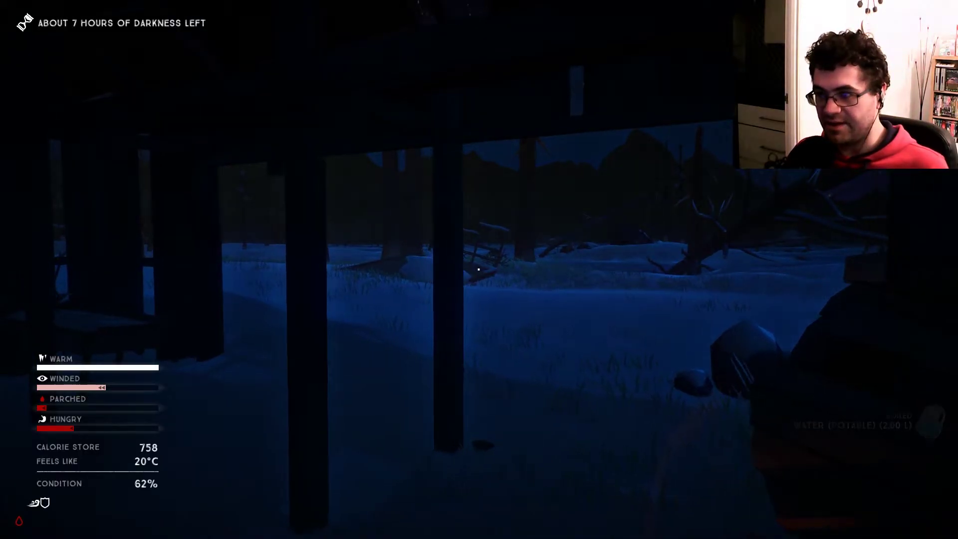
Step: Walk back over the dark snowfield toward the homestead's wooden buildings
key("w")
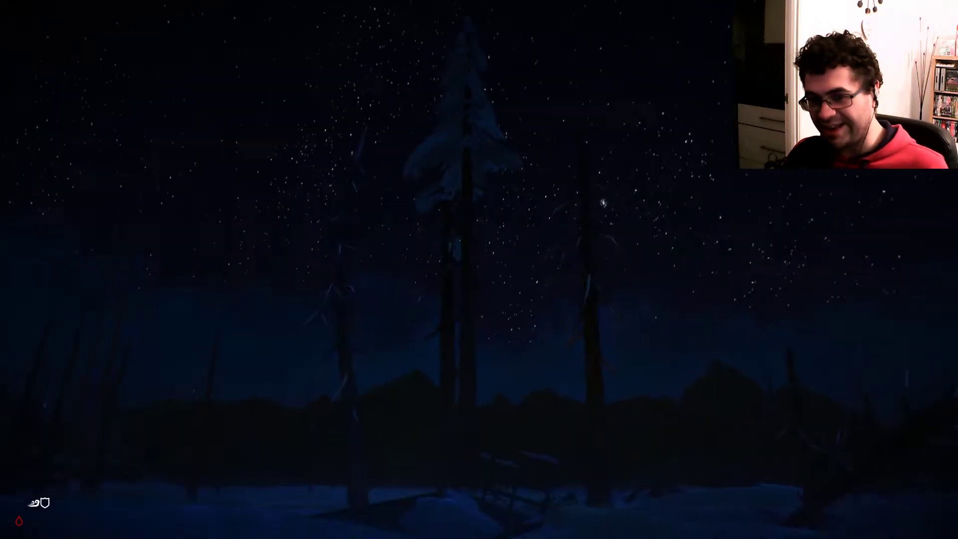
key("w")
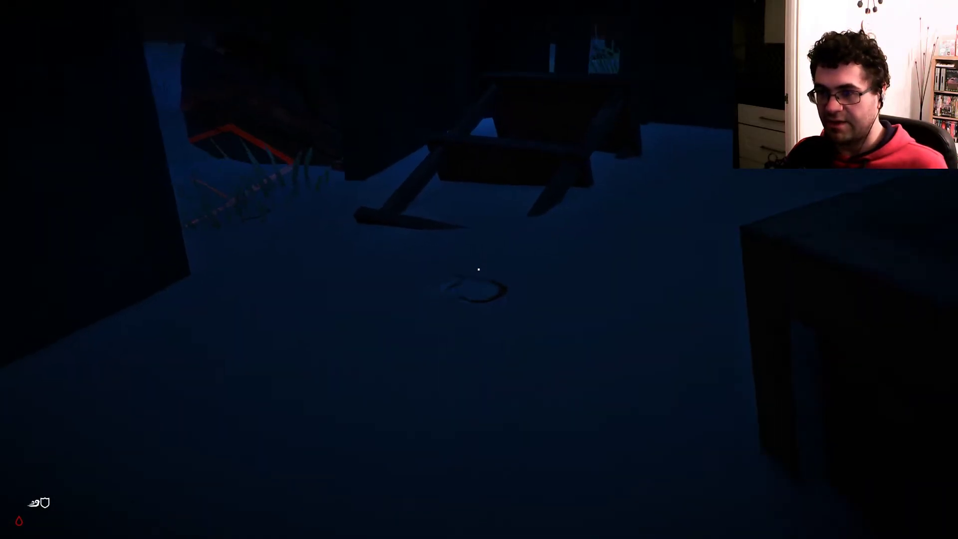
Step: Place the bedroll from the gear wheel on the floor and sleep in it for 1 hour
key("Tab")
left_click(405, 279)
right_click(480, 271)
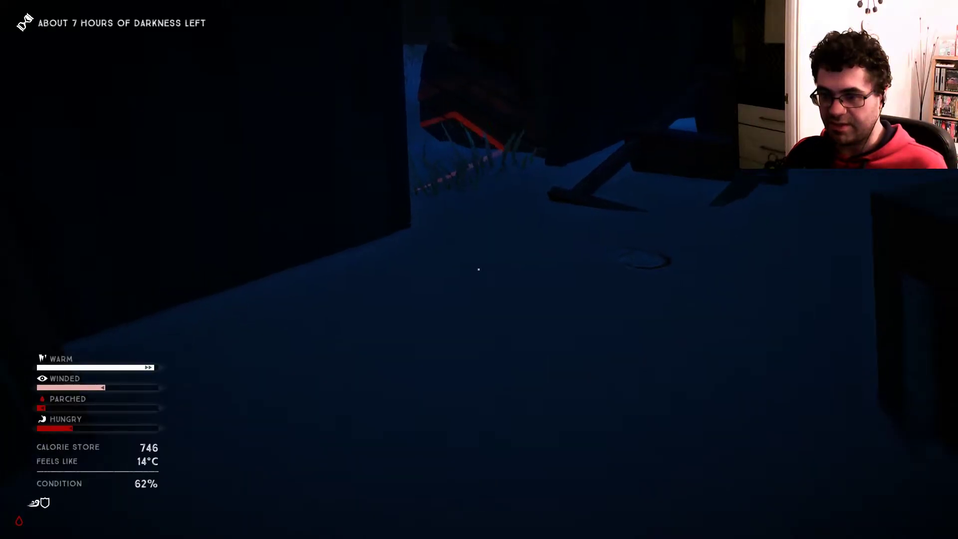
key("space")
left_click(410, 267)
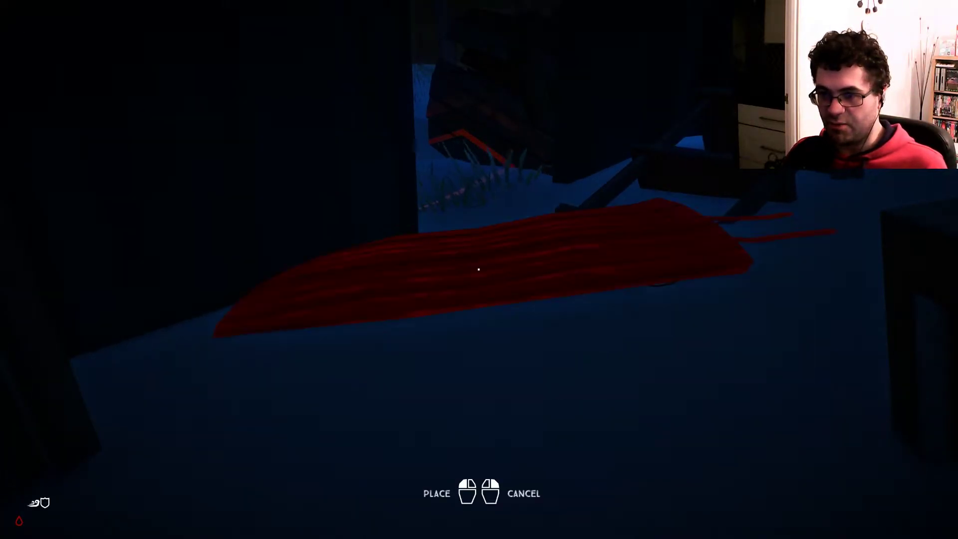
left_click(479, 270)
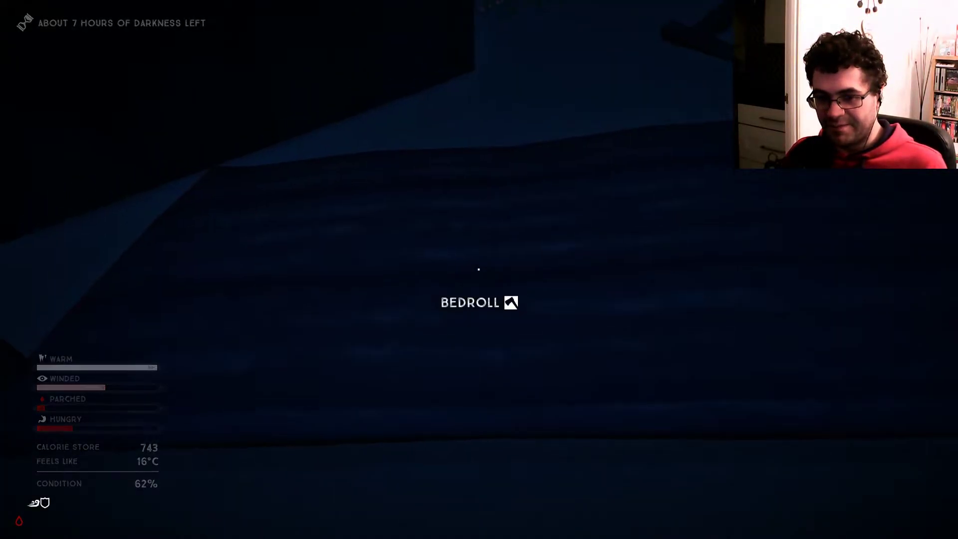
left_click(480, 270)
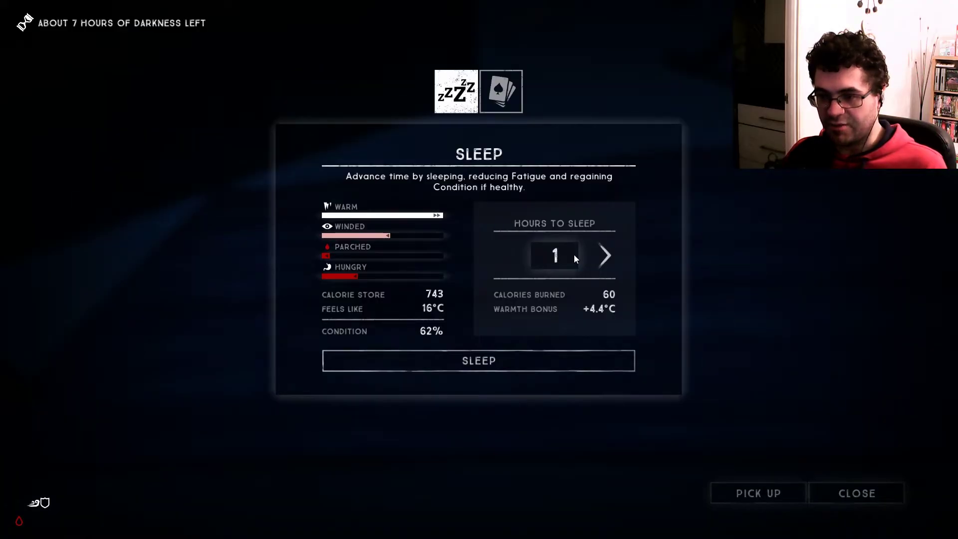
left_click(528, 365)
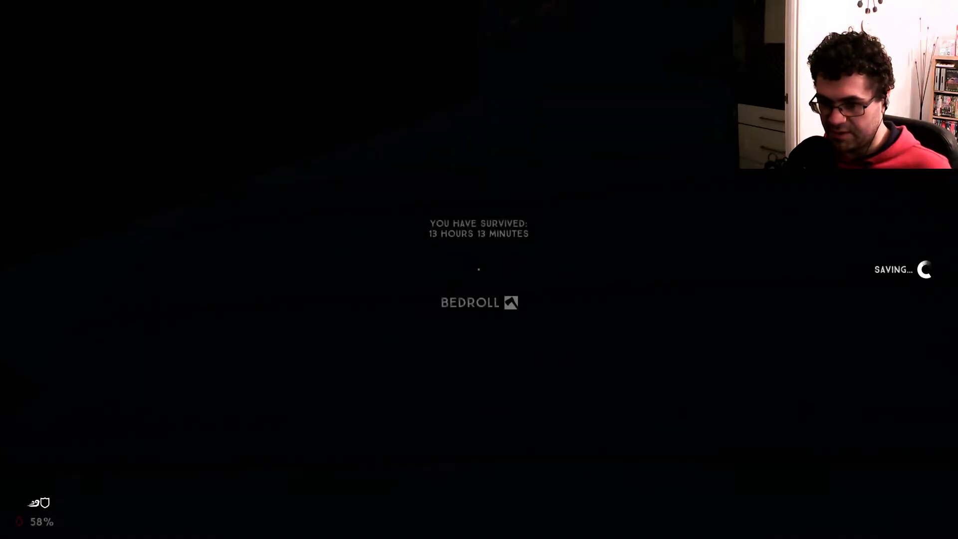
Step: From the backpack's food filter, drink potable water and eat one cat tail stalk
key("space")
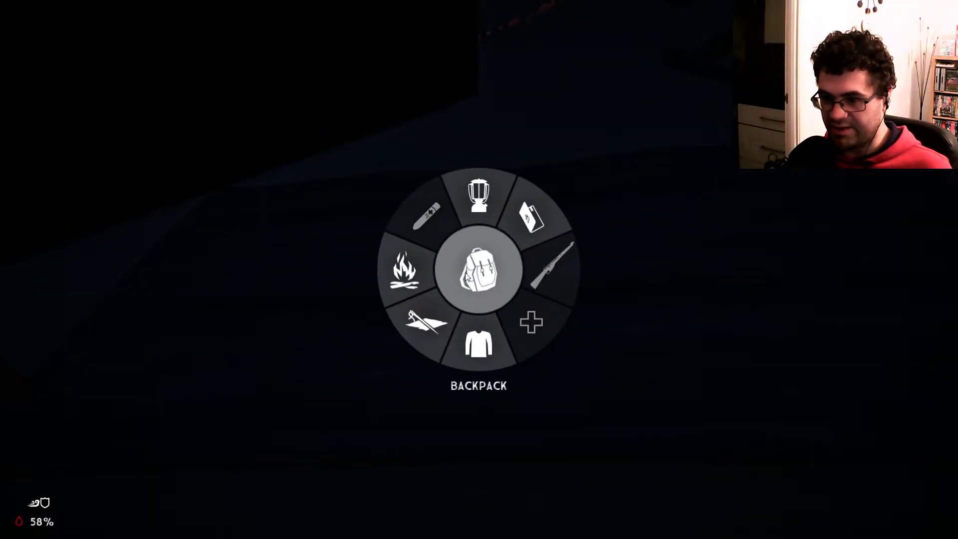
left_click(467, 277)
left_click(431, 146)
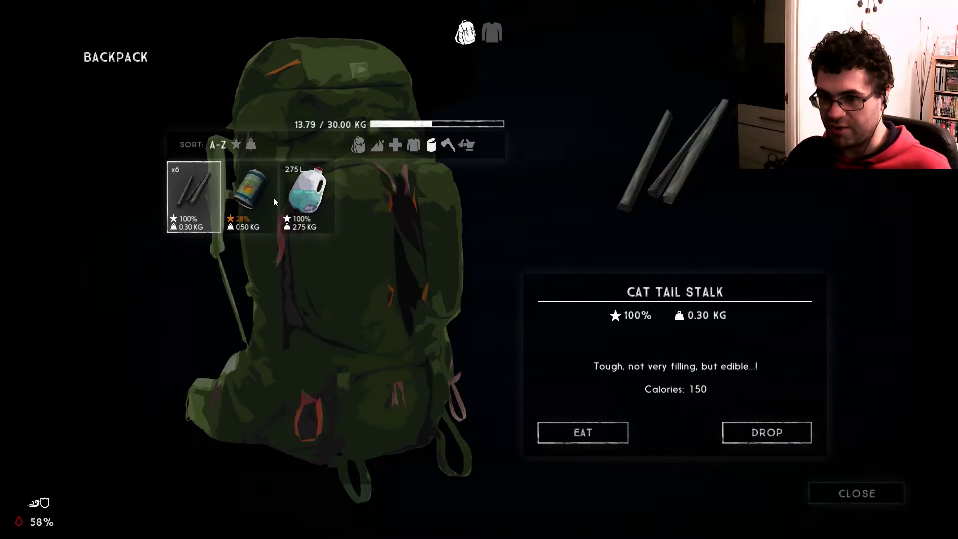
left_click(613, 436)
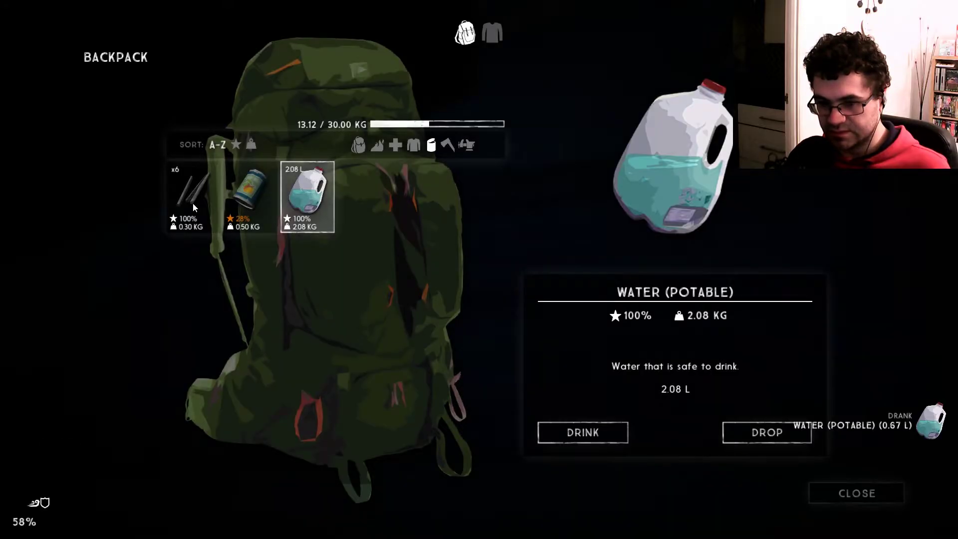
left_click(192, 203)
left_click(591, 438)
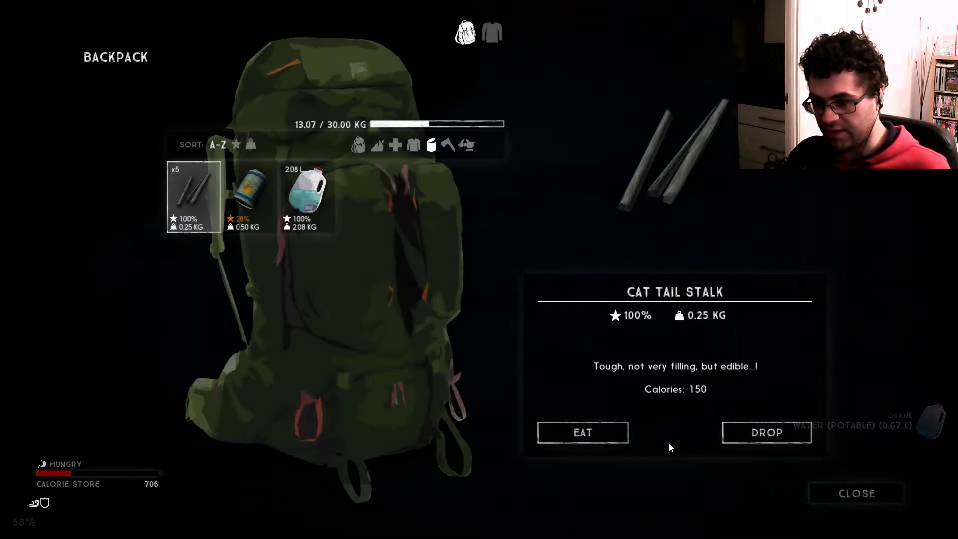
left_click(857, 494)
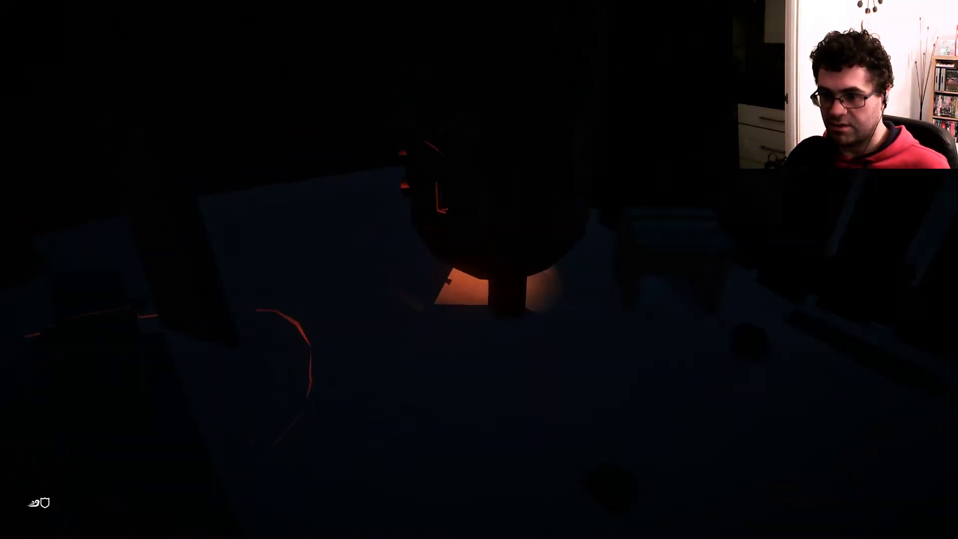
Step: Add one piece of coal as fuel to the homestead forge
left_click(480, 270)
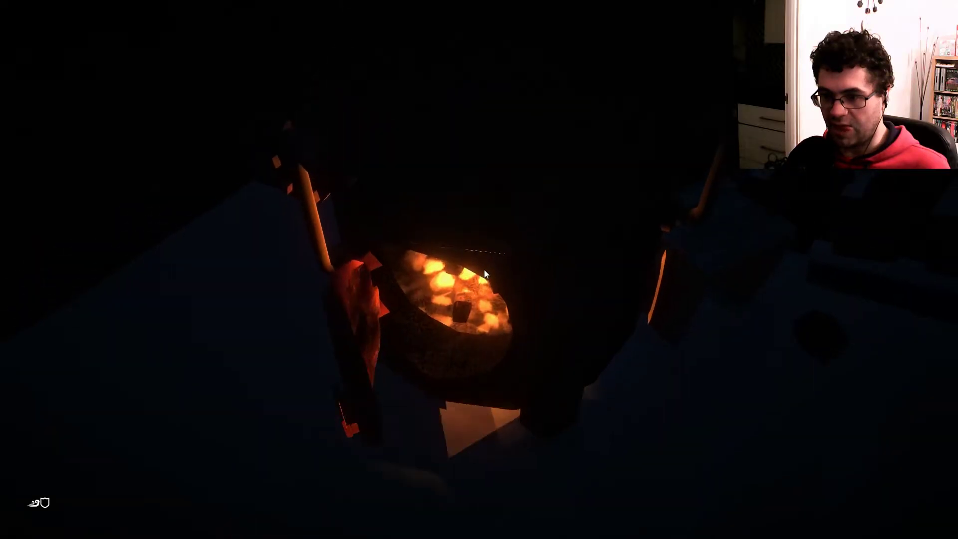
left_click(523, 267)
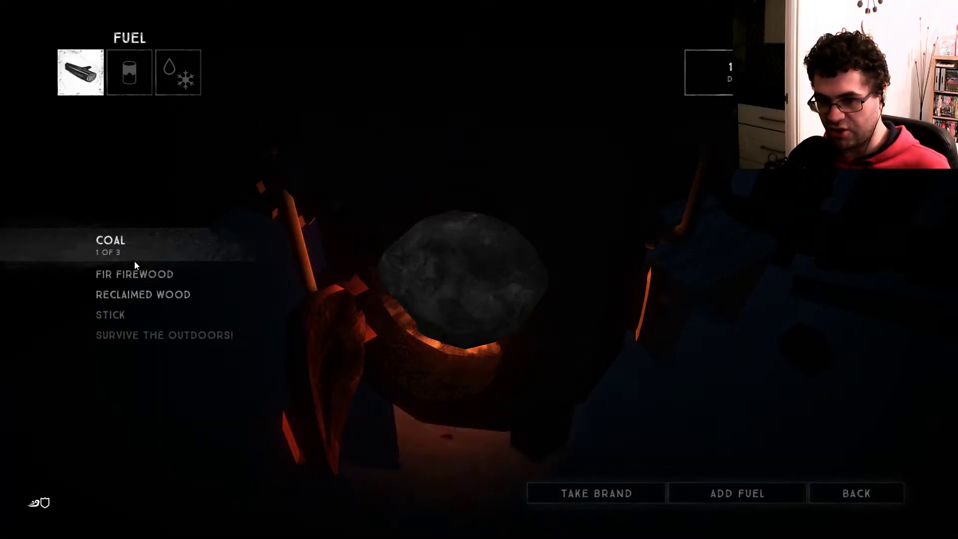
left_click(757, 498)
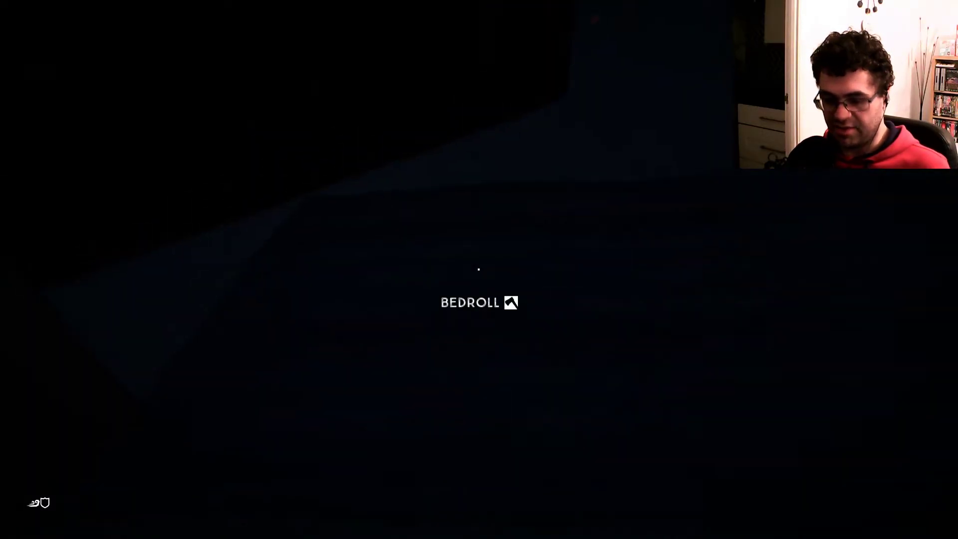
Step: Check status, then sleep in the bedroll with the timer set to 2 hours
key("Tab")
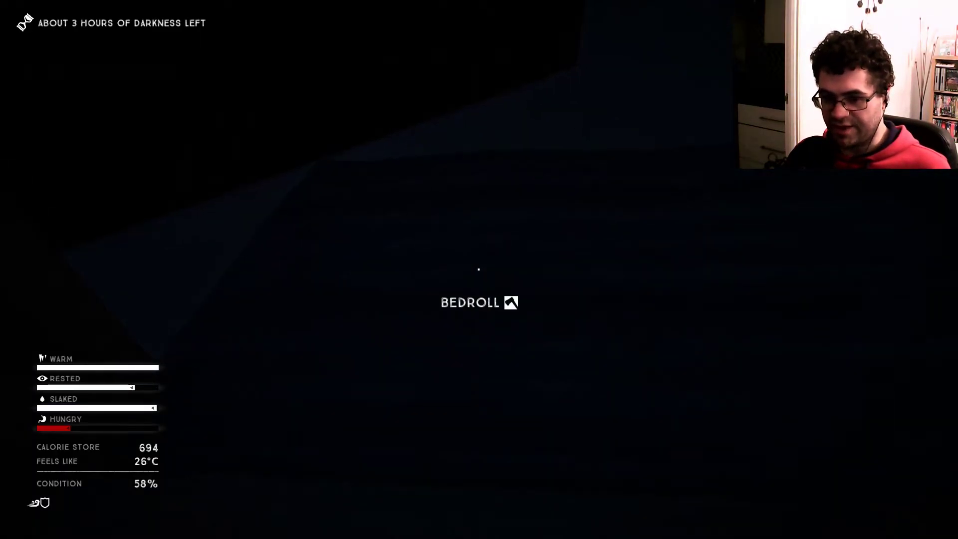
left_click(479, 270)
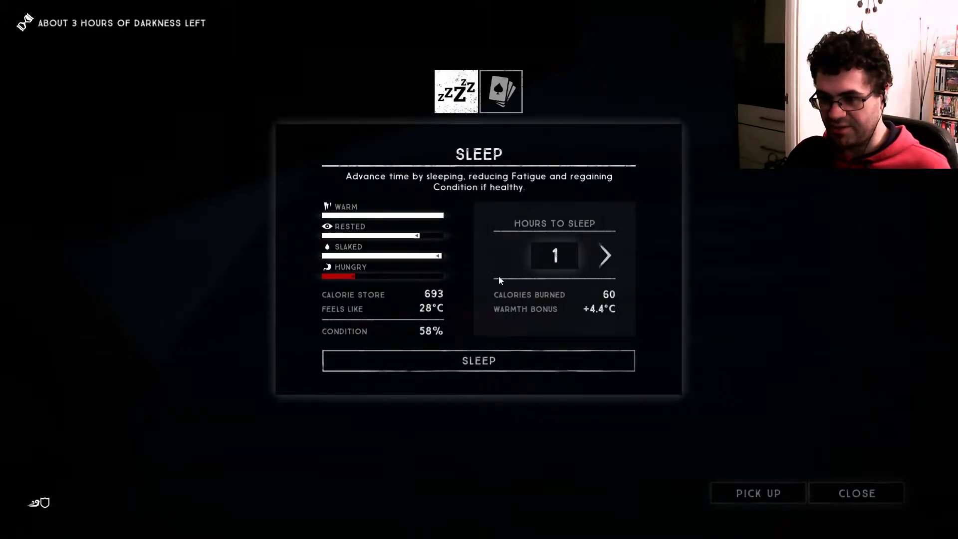
left_click(608, 258)
left_click(532, 360)
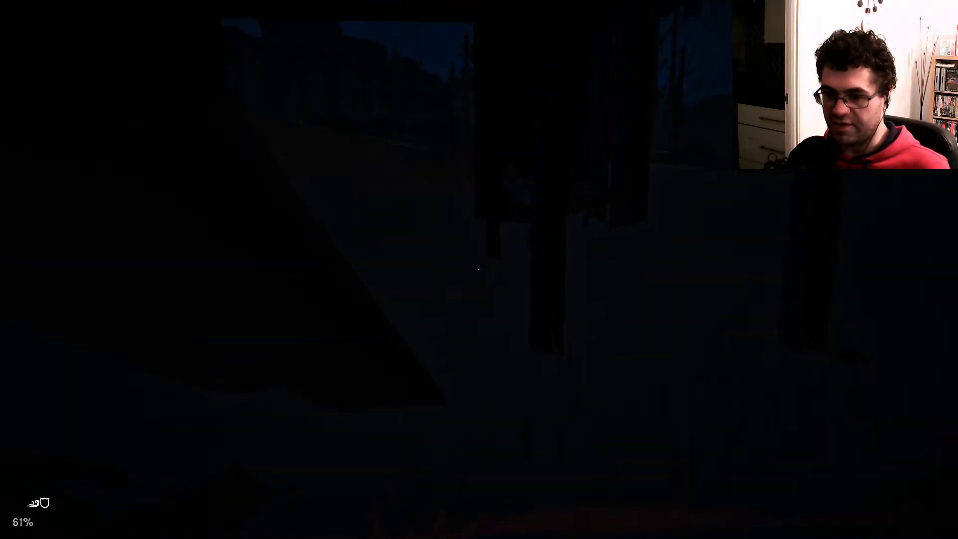
Step: Bring up the survivor's status readouts while searching the dark room
key("Tab")
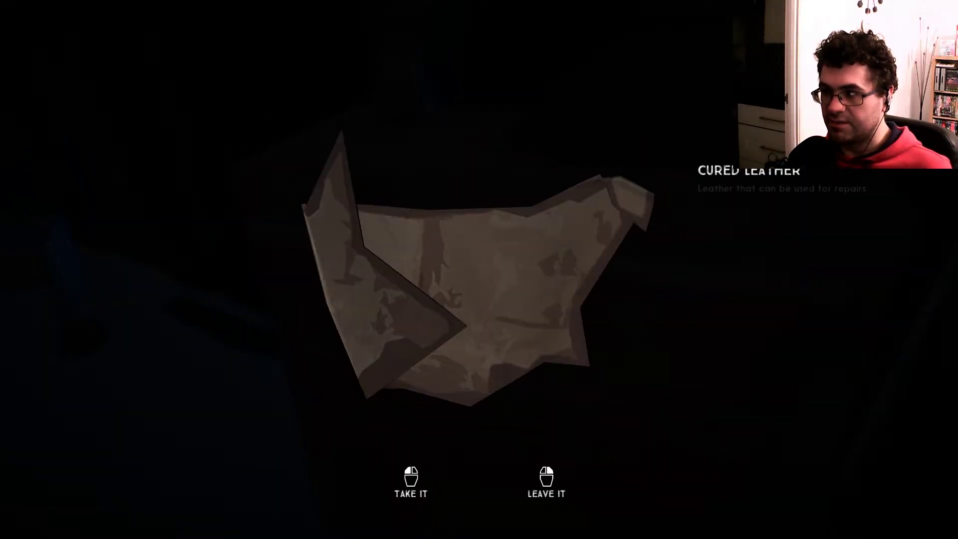
Step: Take the cured leather and search the drawers, uncovering a simple parka
left_click(480, 270)
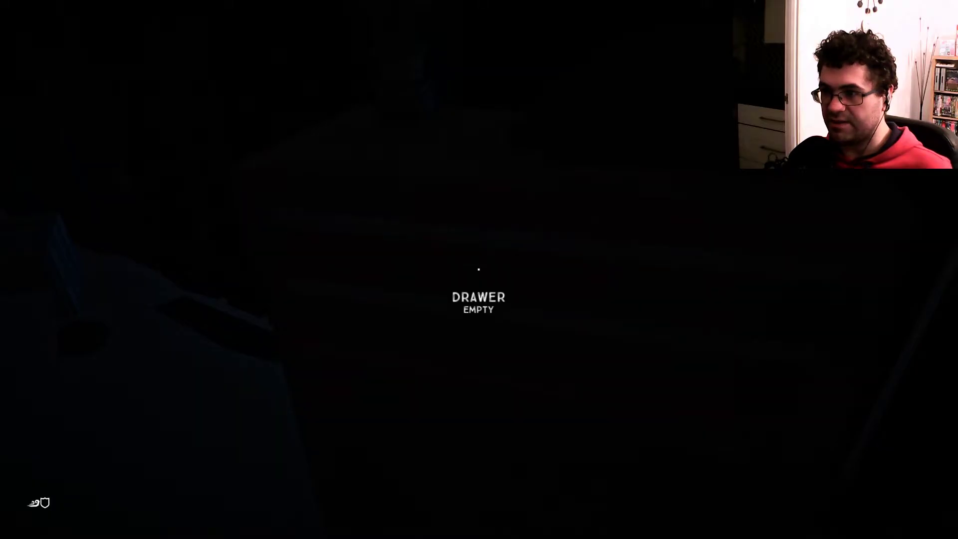
left_click(480, 270)
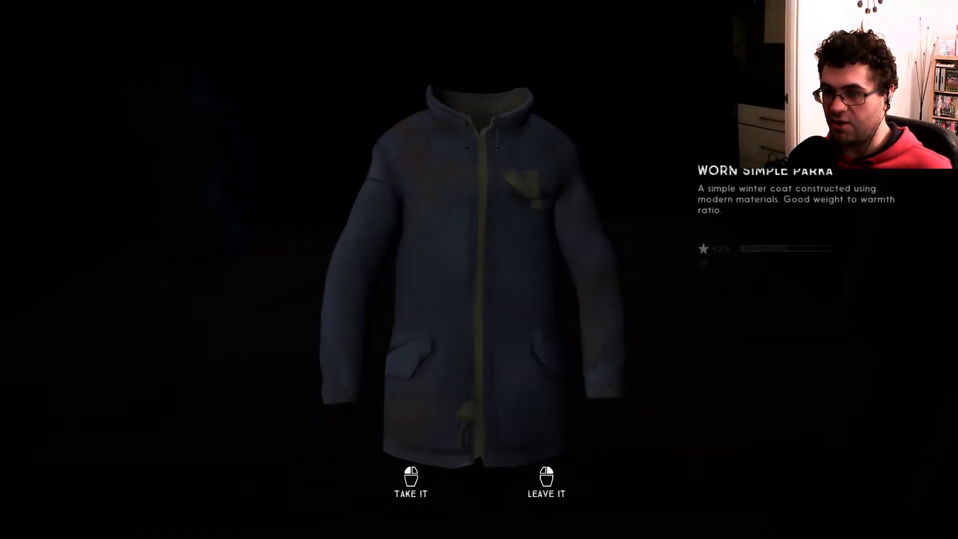
left_click(479, 270)
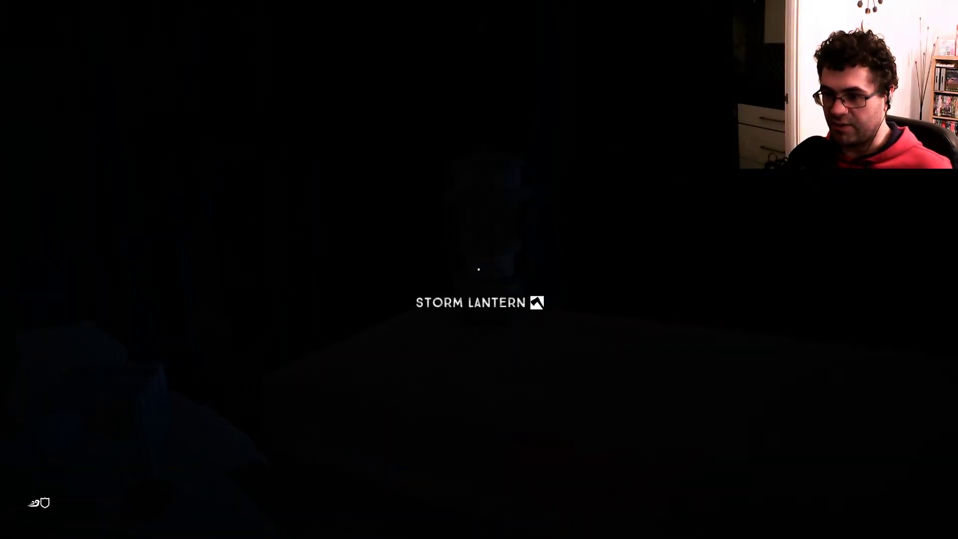
Step: Pick up the storm lantern, set it on the table, and check the planks' breakdown yield
left_click(479, 269)
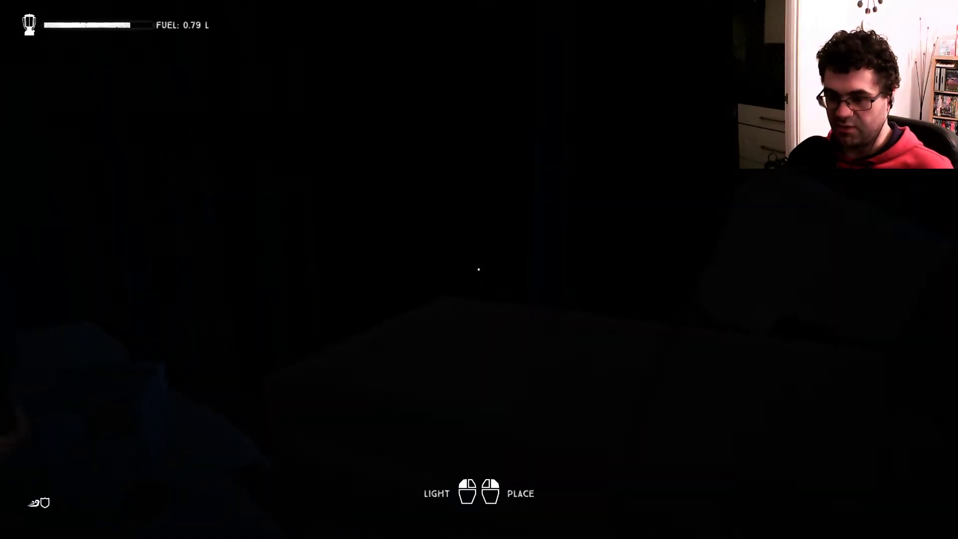
right_click(479, 269)
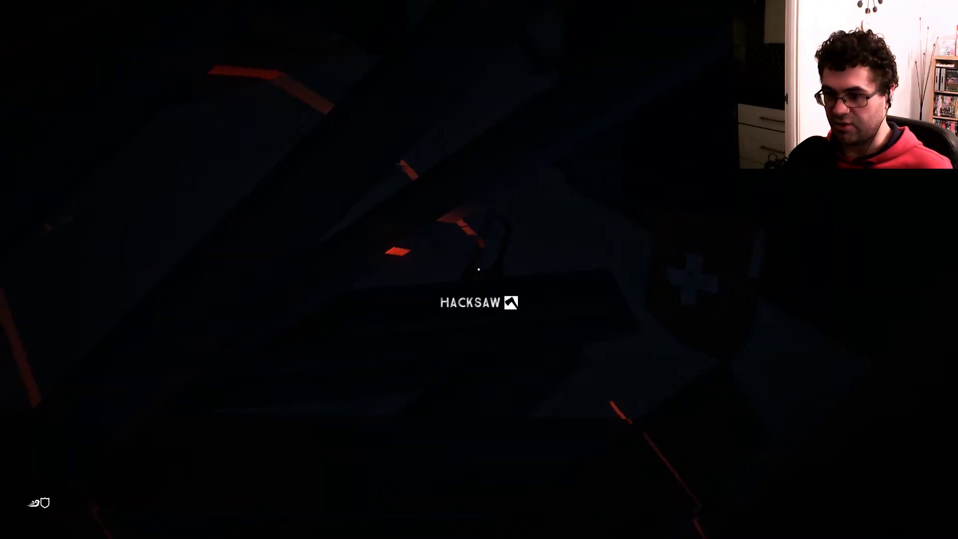
left_click(478, 269)
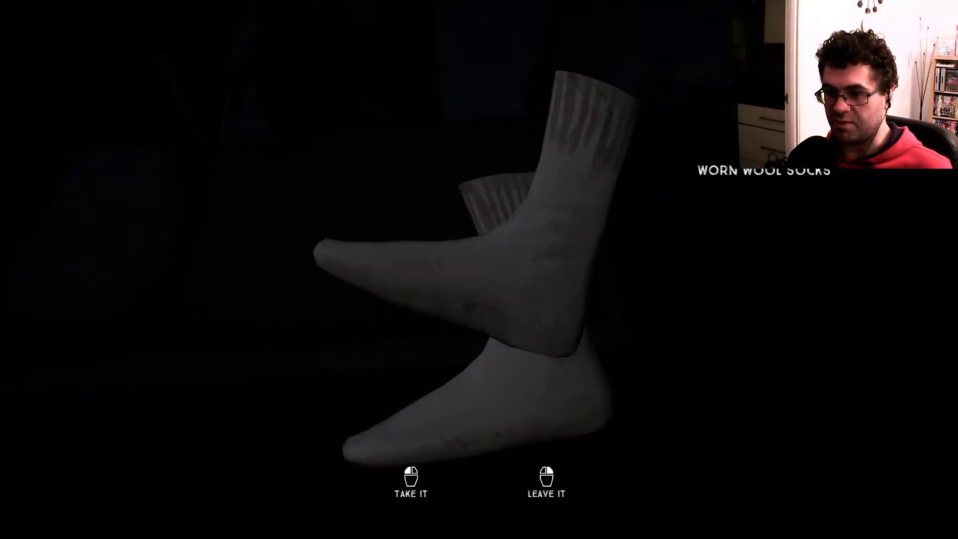
key("Tab")
Step: Put on the ragged trail boots from the clothing screen
left_click(468, 280)
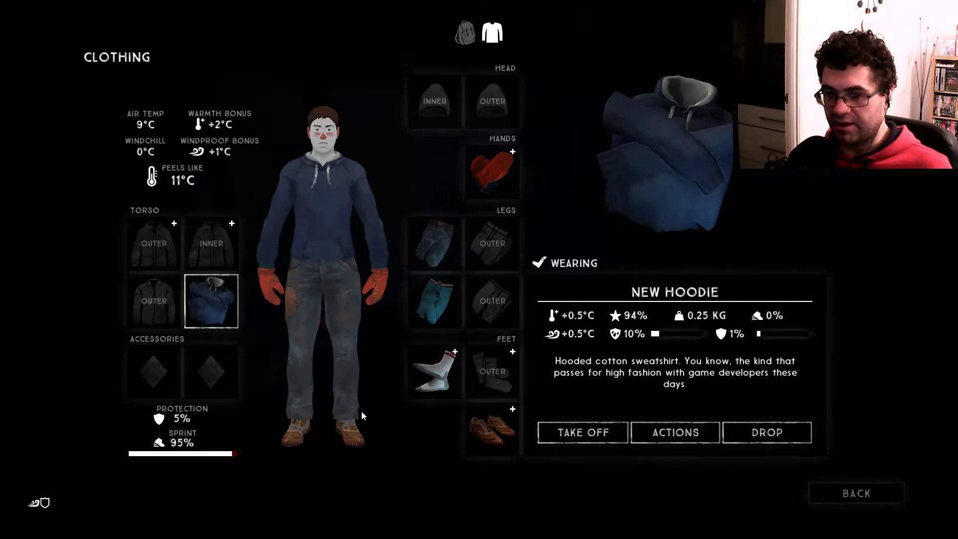
left_click(512, 415)
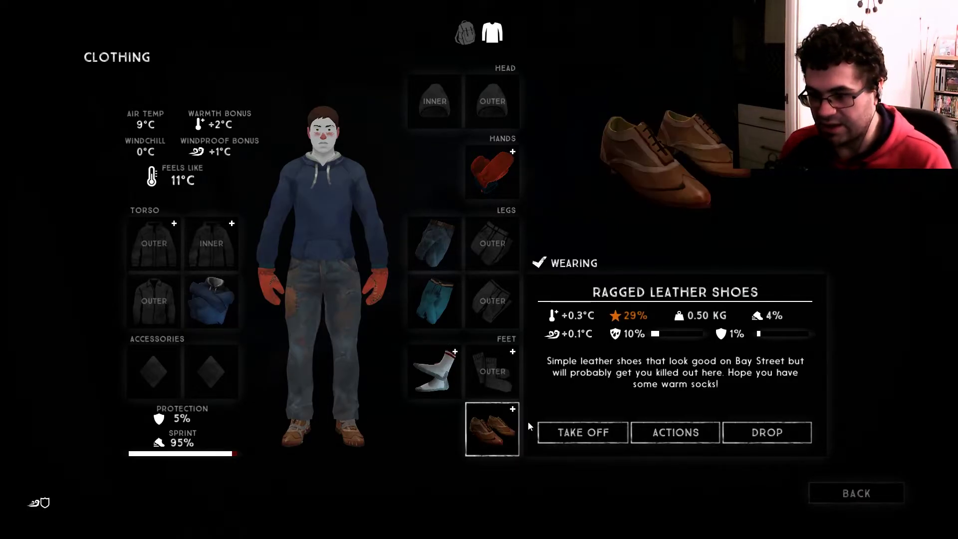
left_click(814, 171)
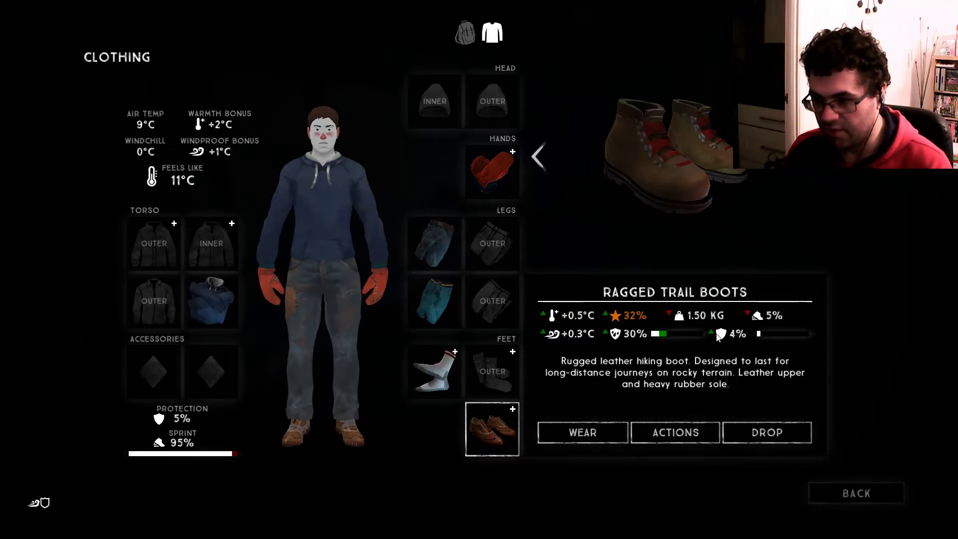
left_click(583, 433)
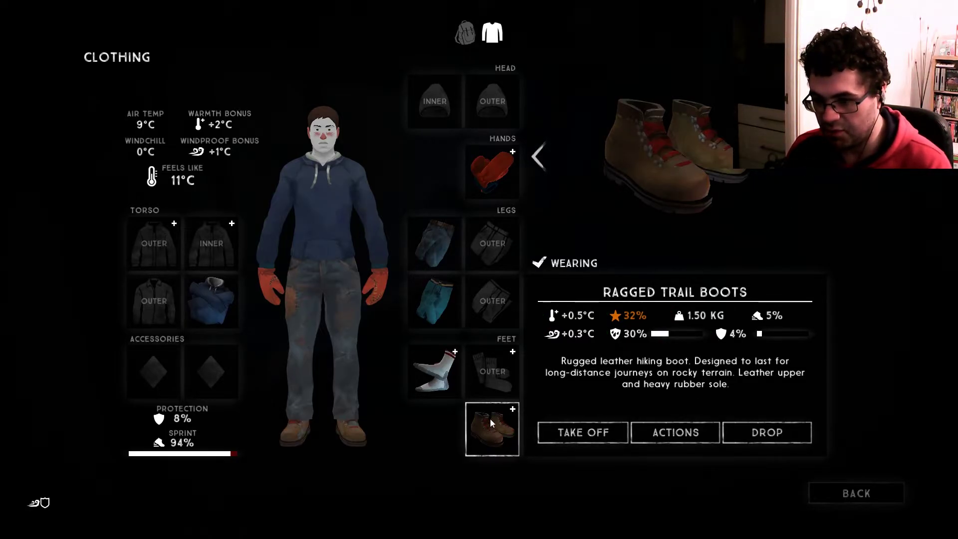
Step: Wear the worn wool socks in the outer sock layer
left_click(435, 371)
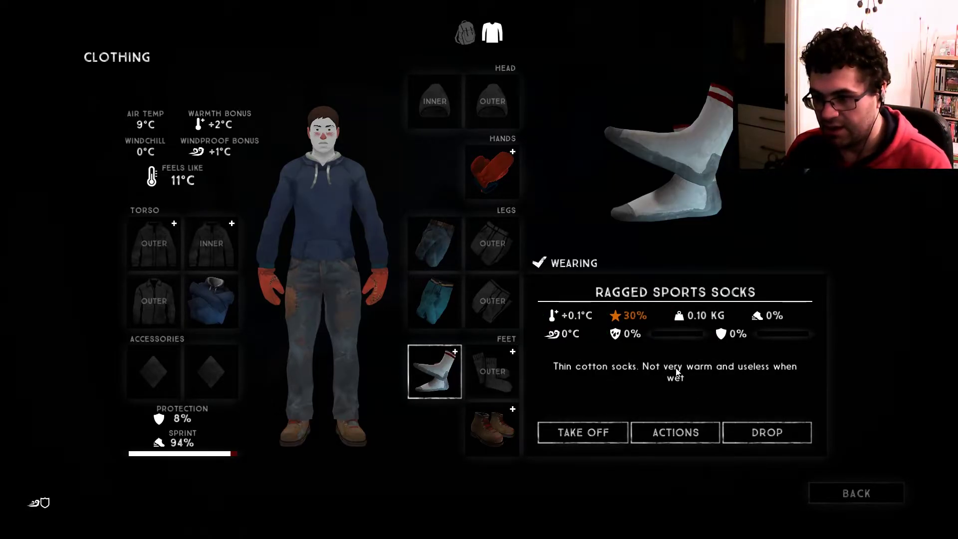
left_click(814, 158)
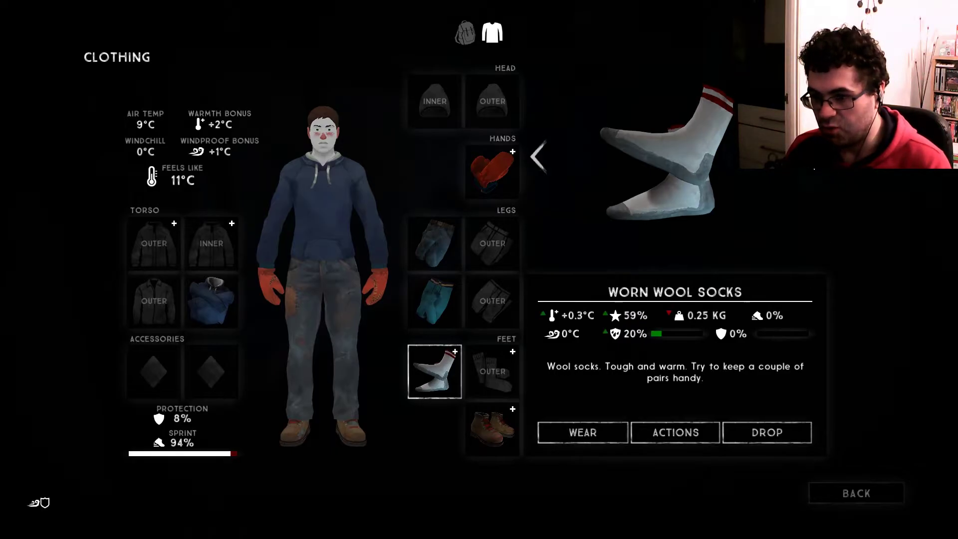
left_click(542, 156)
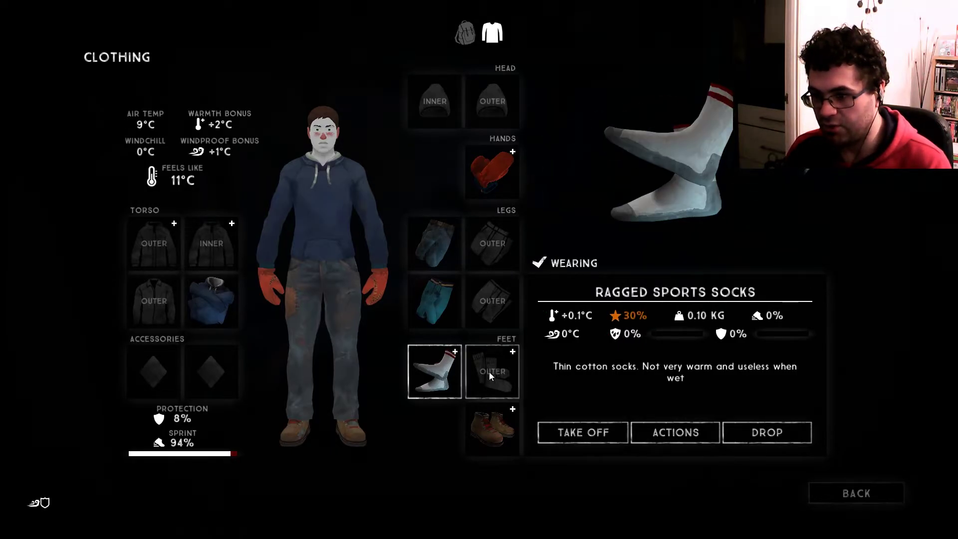
left_click(493, 371)
left_click(602, 435)
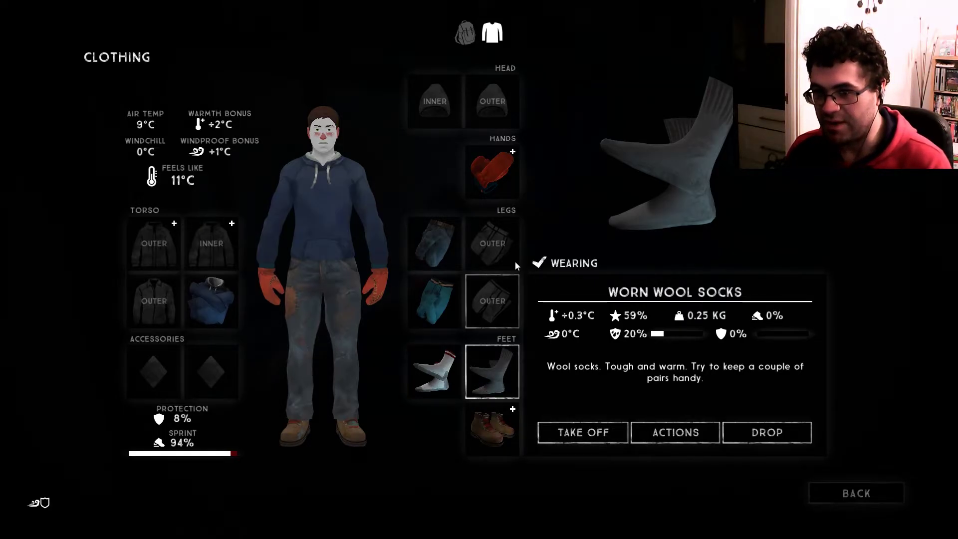
Step: Wear the worn simple parka as the outer torso layer and leave the clothing screen
left_click(493, 174)
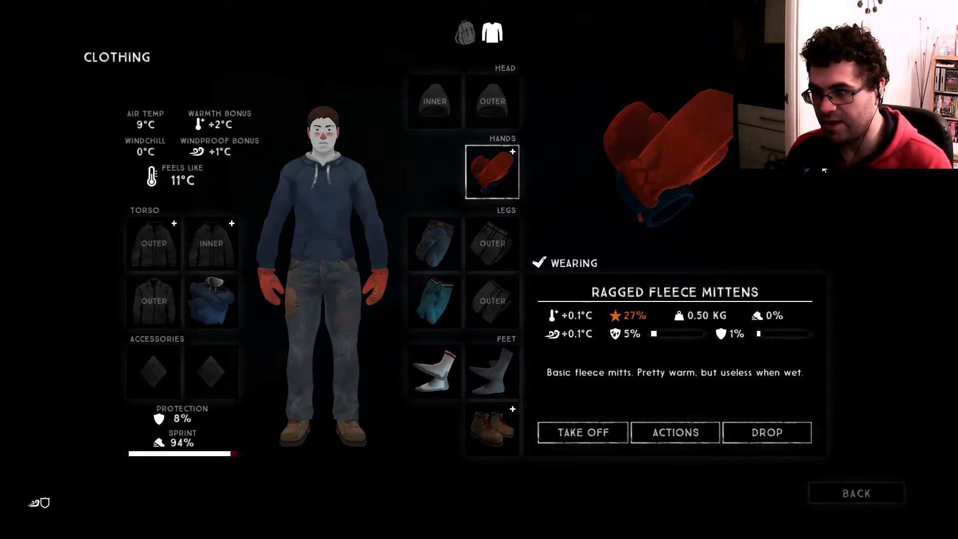
scroll(494, 175, "down", 1)
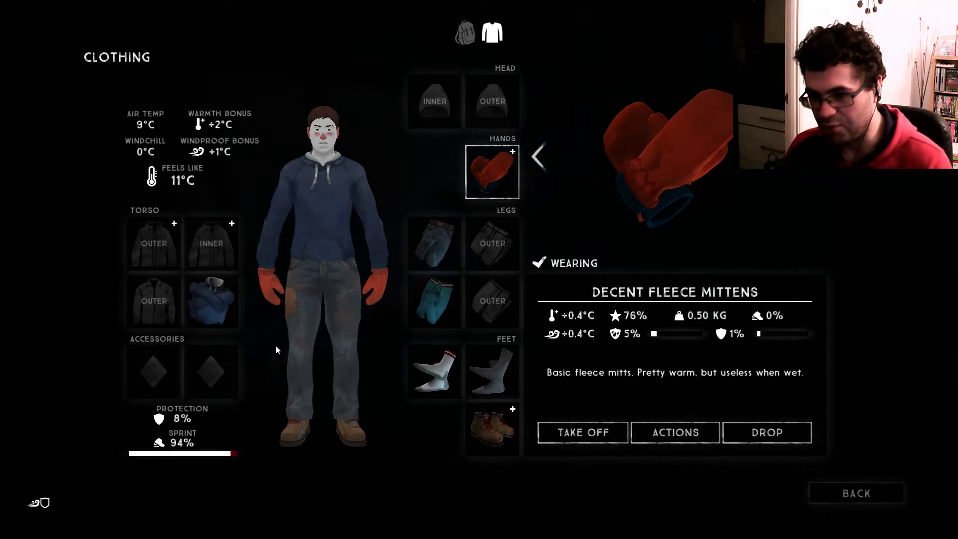
left_click(160, 245)
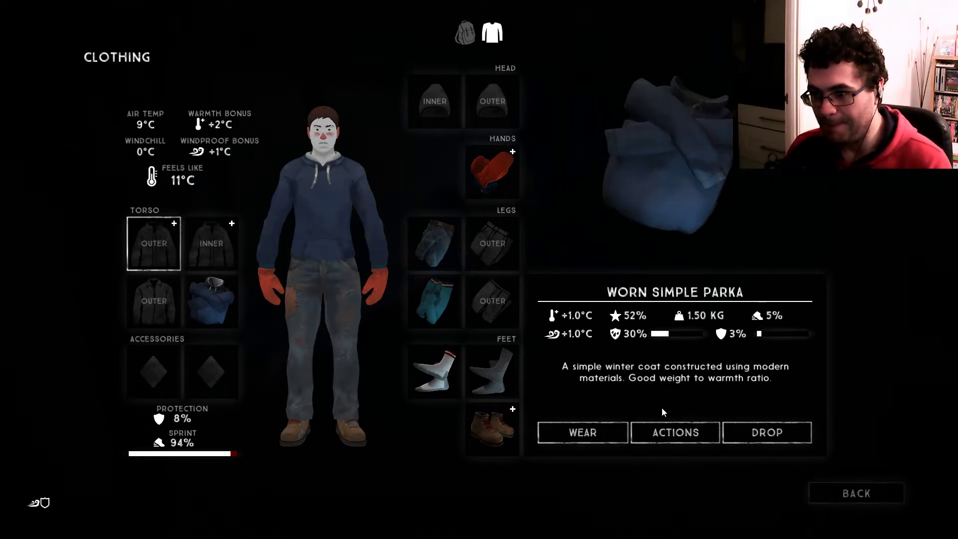
left_click(611, 438)
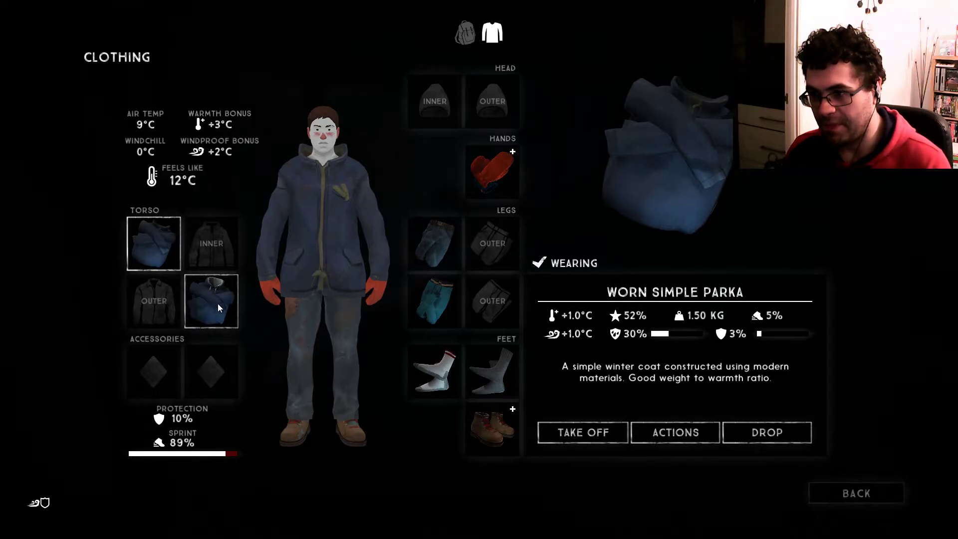
left_click(228, 252)
left_click(160, 248)
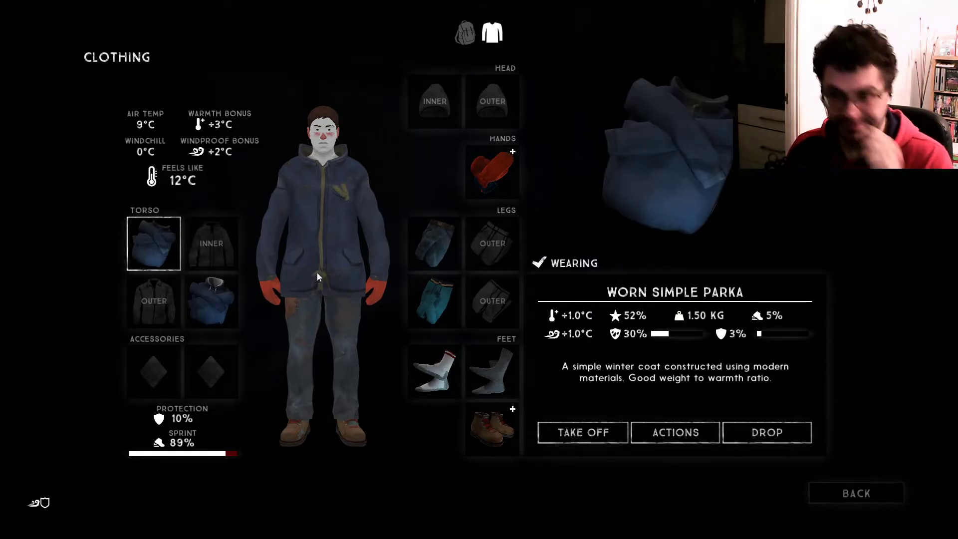
left_click(849, 496)
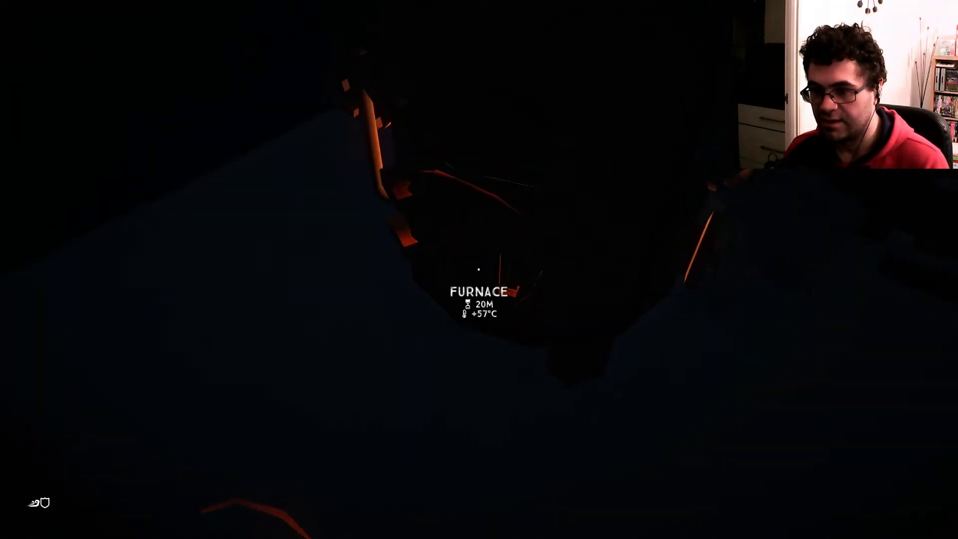
Step: Add coal to the furnace fire, then look at the planks to break down
left_click(480, 269)
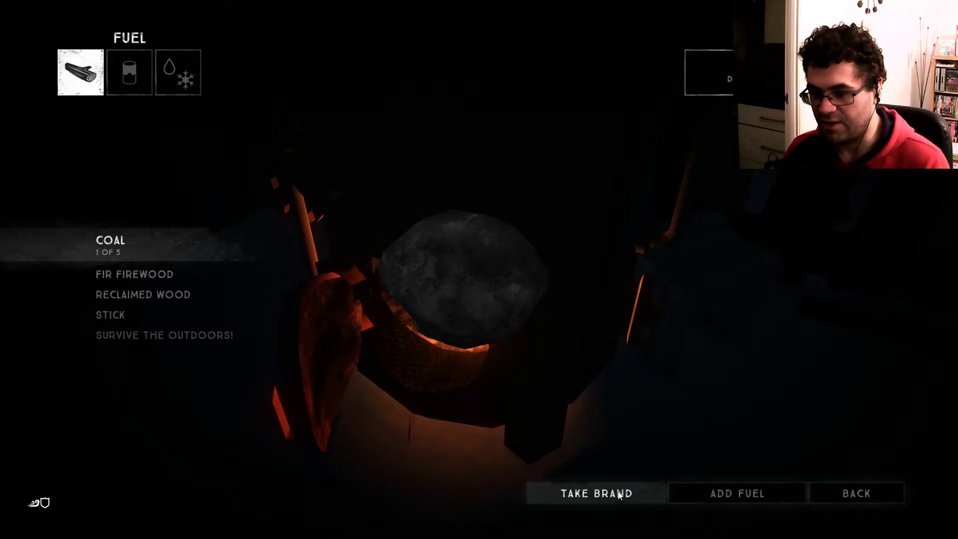
left_click(738, 494)
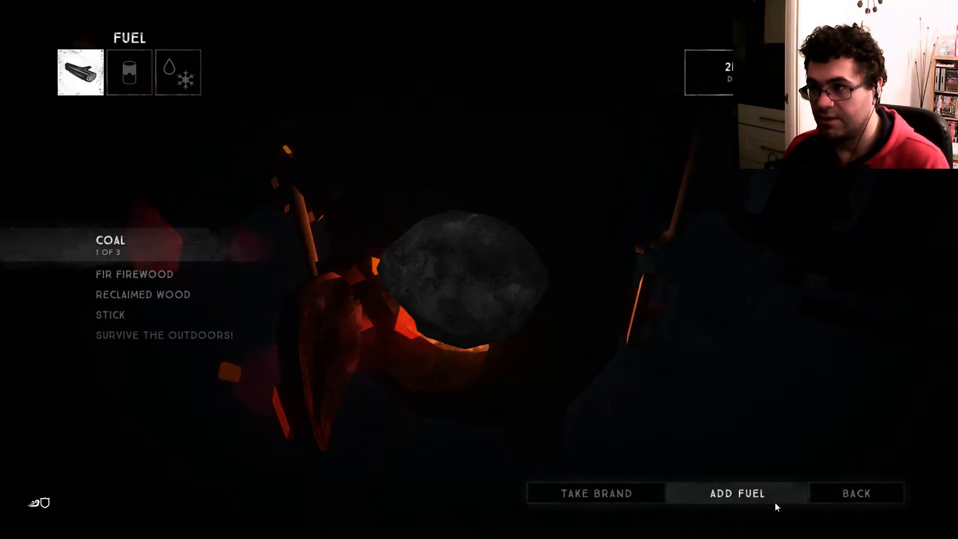
left_click(854, 495)
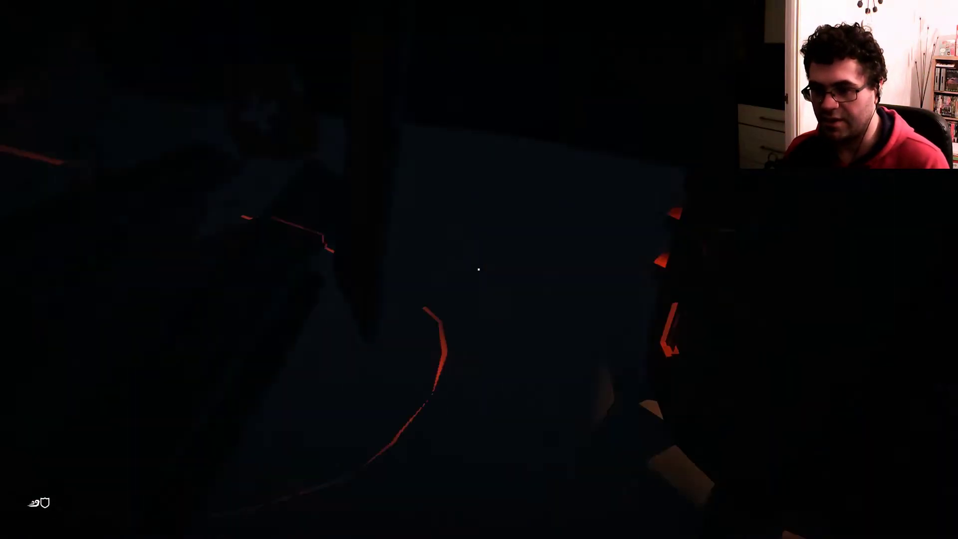
left_click(479, 269)
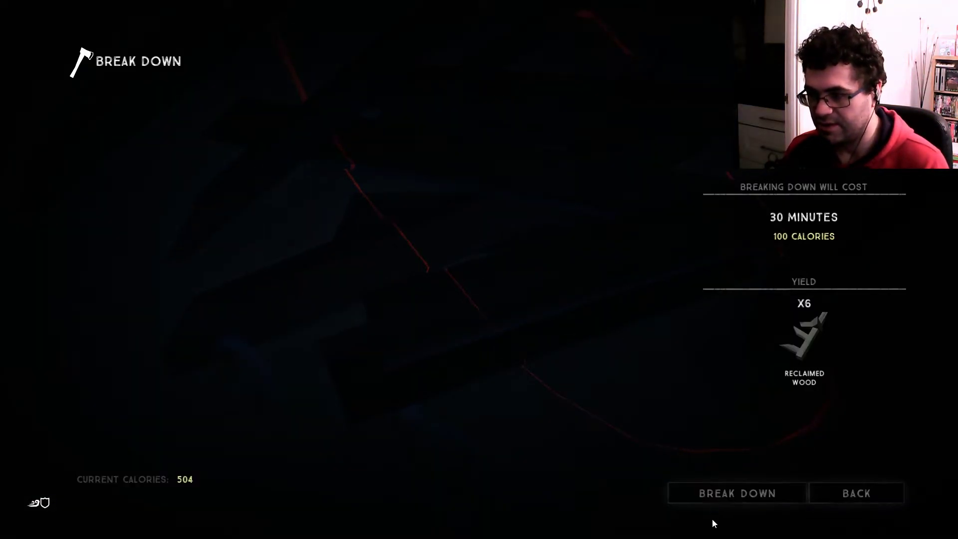
Step: Break down the planks and the bench into reclaimed wood
left_click(720, 497)
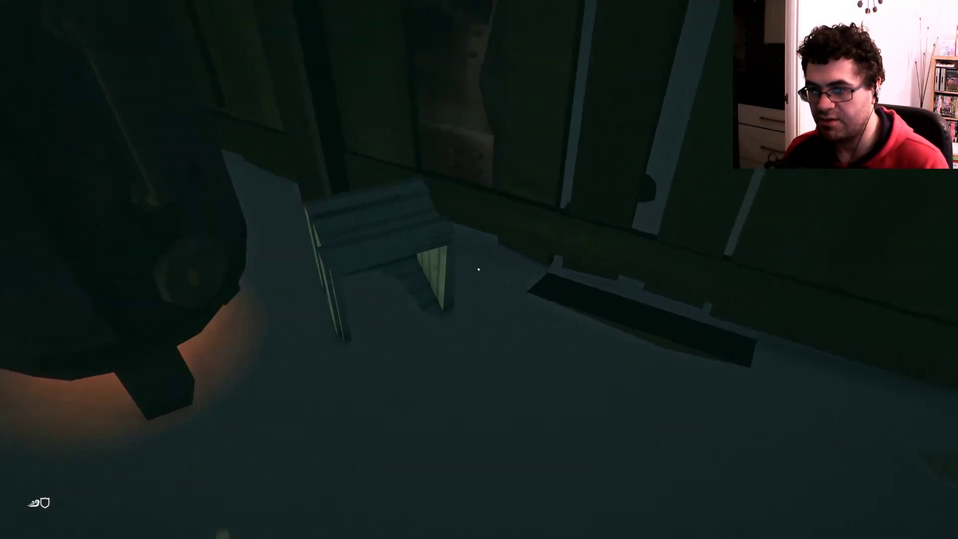
left_click(478, 270)
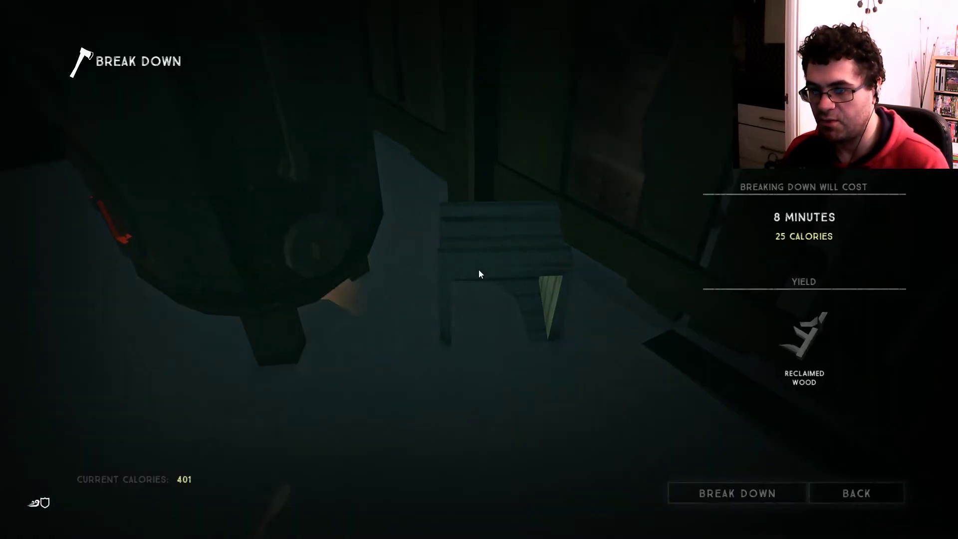
left_click(723, 489)
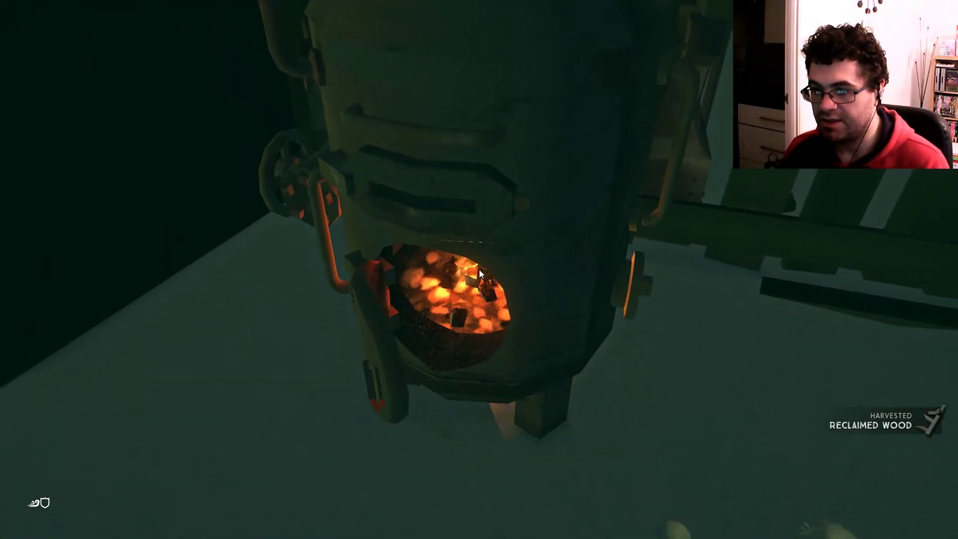
Step: Feed reclaimed wood into the furnace as fuel
left_click(479, 276)
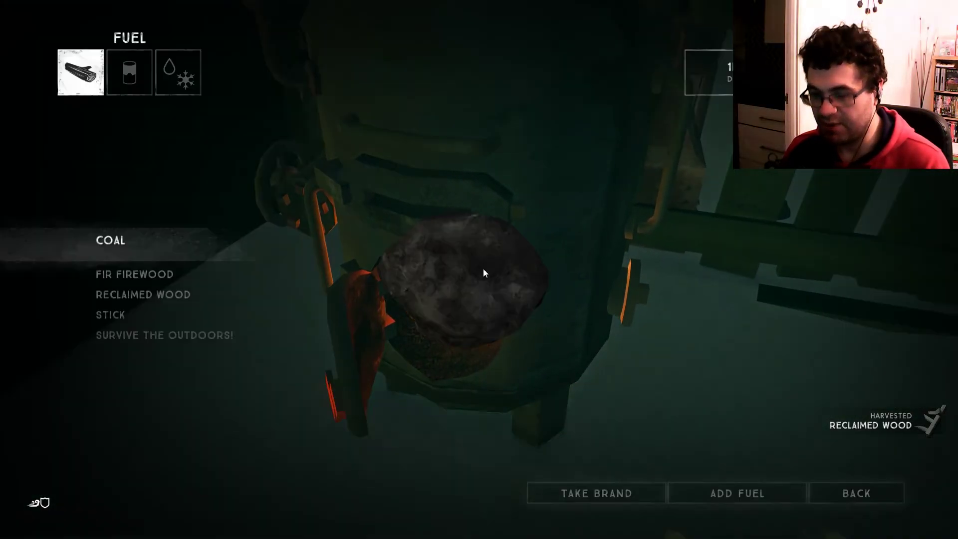
left_click(164, 293)
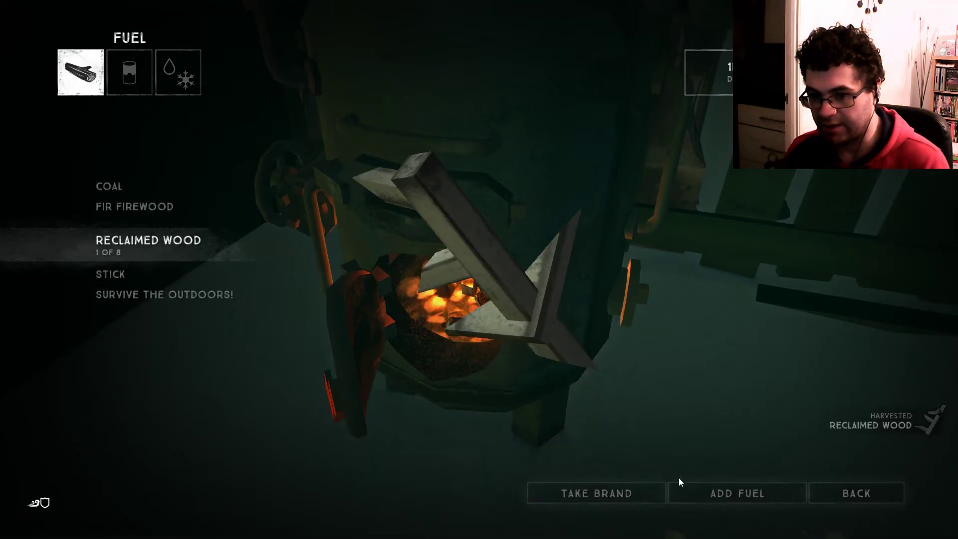
left_click(724, 493)
left_click(724, 492)
left_click(857, 493)
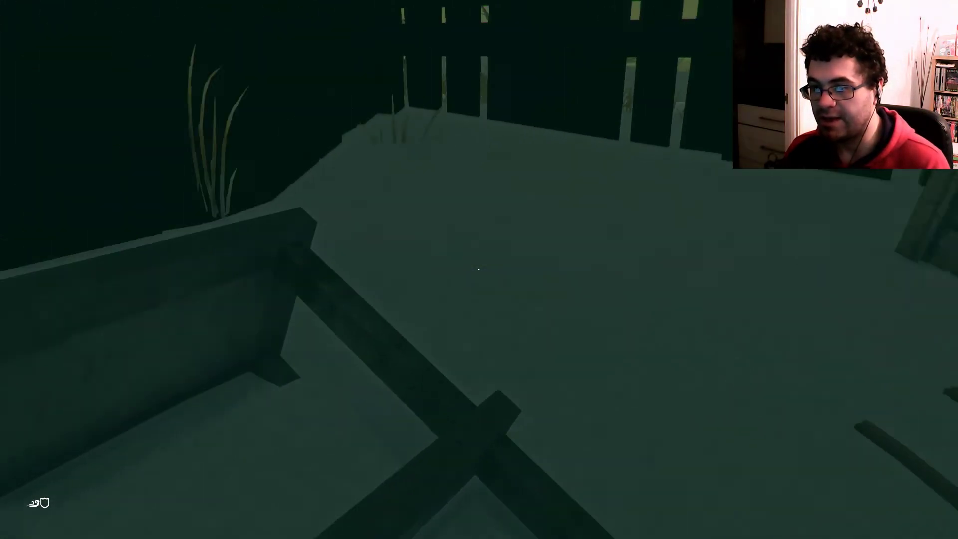
Step: Break down the first wooden crate for reclaimed wood and pick up the dog food cans
left_click(480, 270)
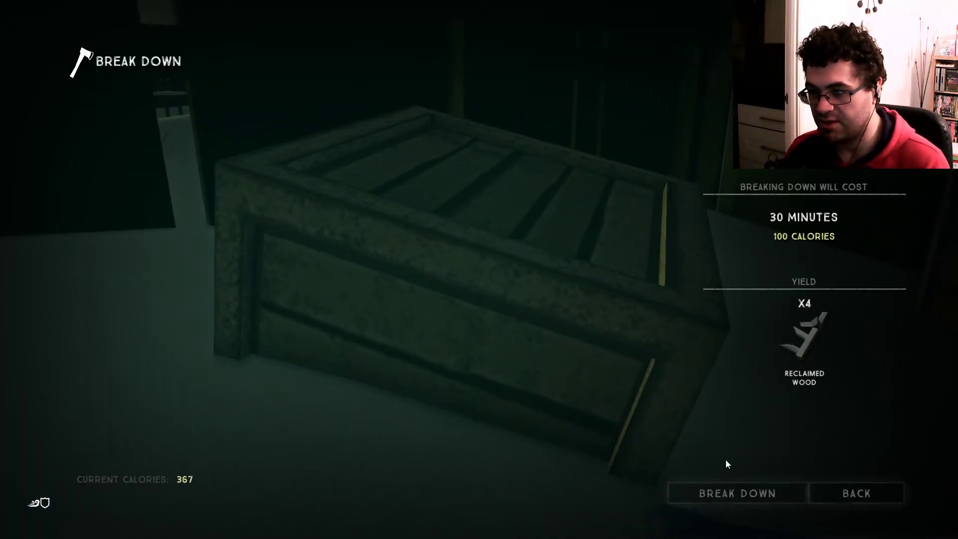
left_click(725, 487)
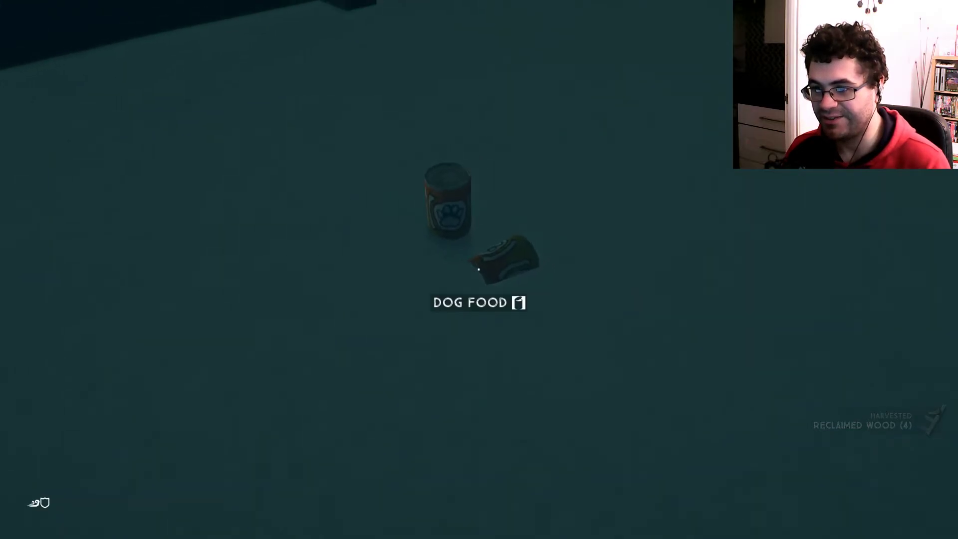
left_click(479, 270)
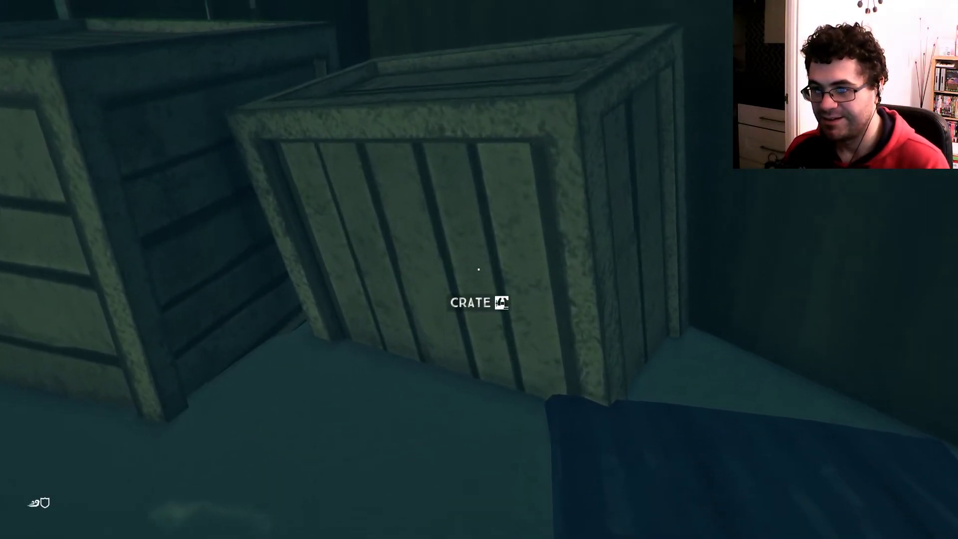
left_click(480, 270)
Step: Break down two more wooden crates for reclaimed wood
left_click(644, 493)
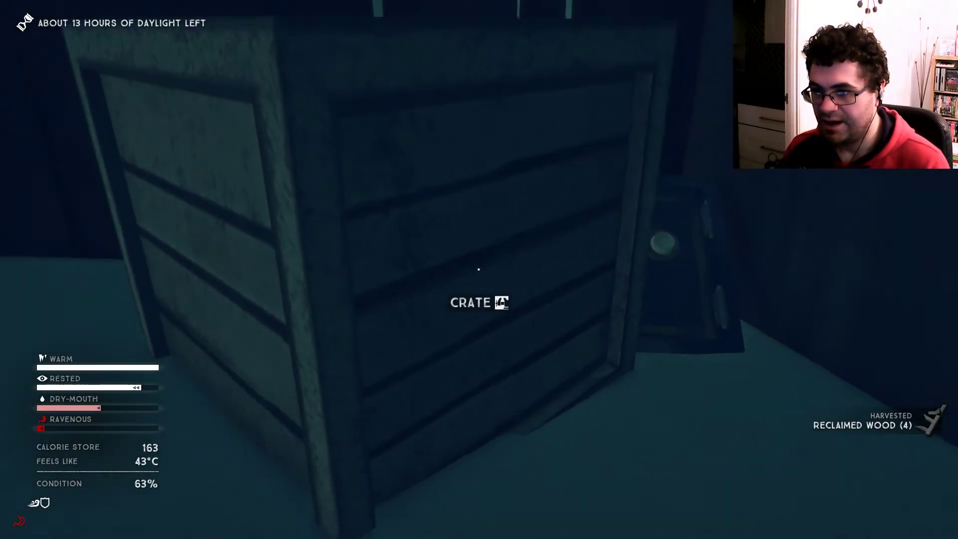
left_click(480, 269)
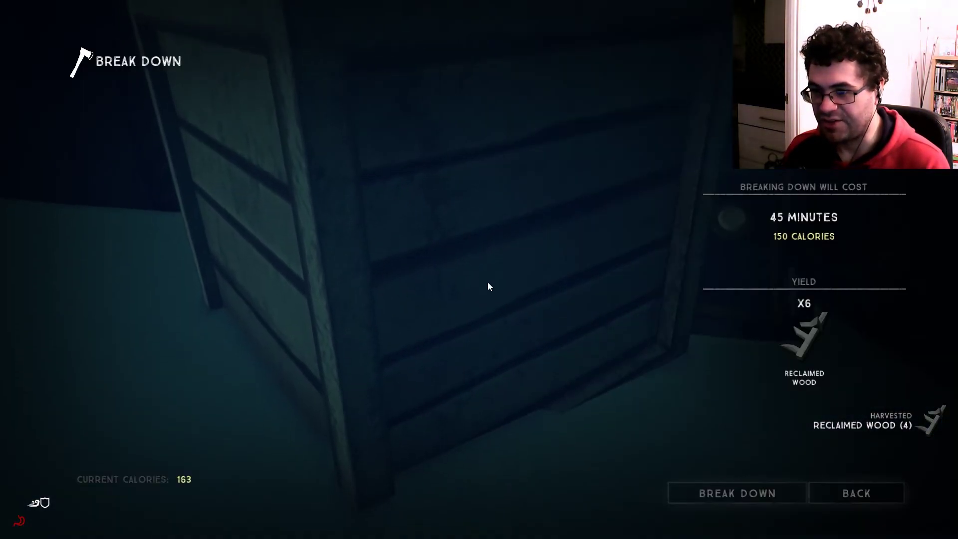
left_click(725, 486)
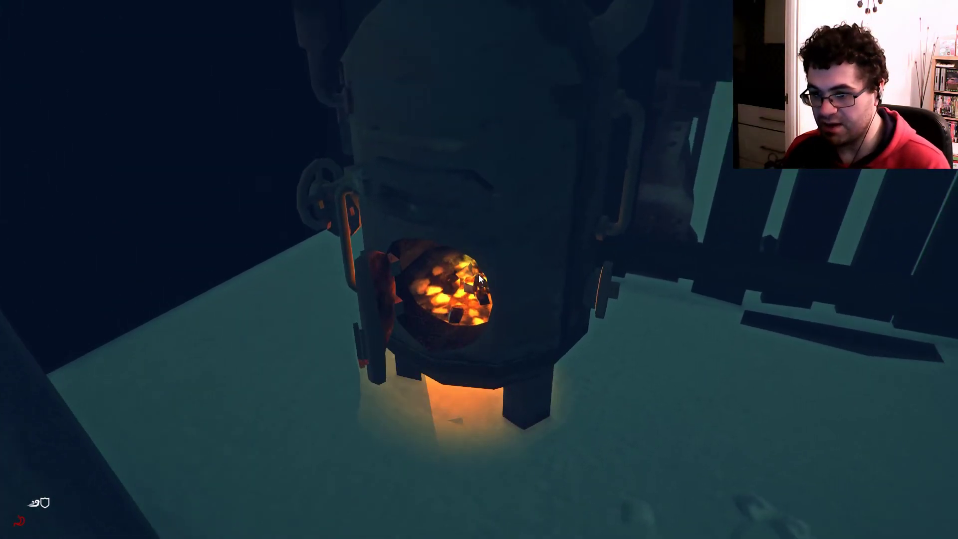
Step: Add two loads of reclaimed wood to the furnace as fuel
left_click(479, 269)
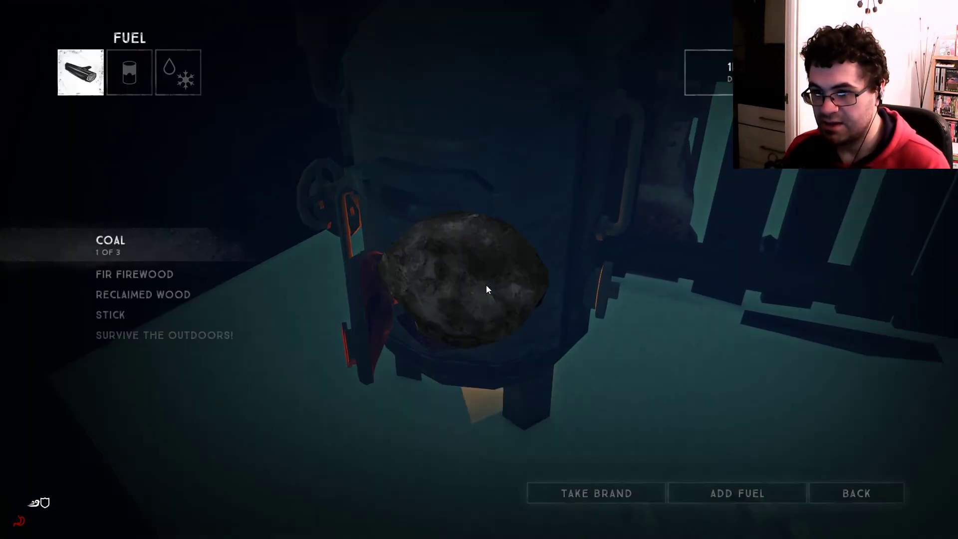
left_click(149, 295)
left_click(737, 493)
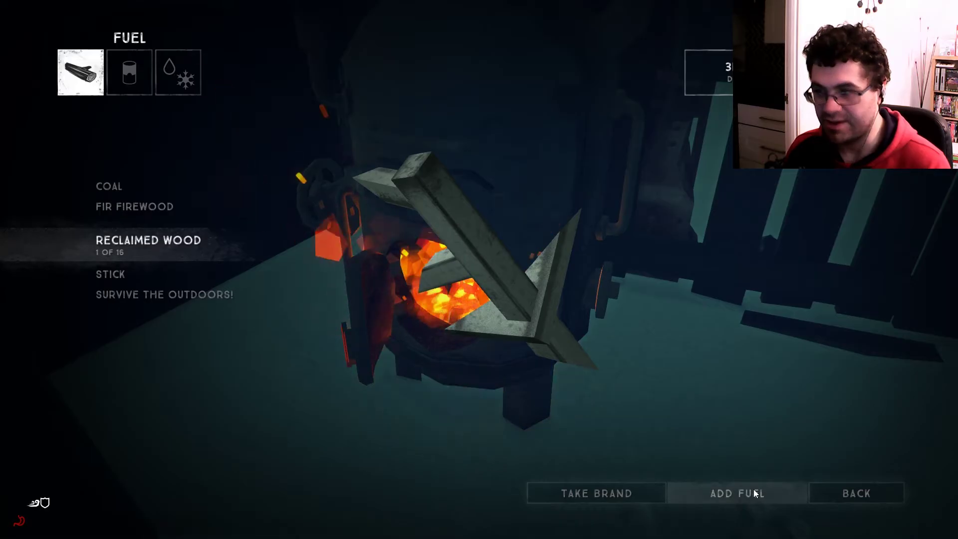
left_click(737, 493)
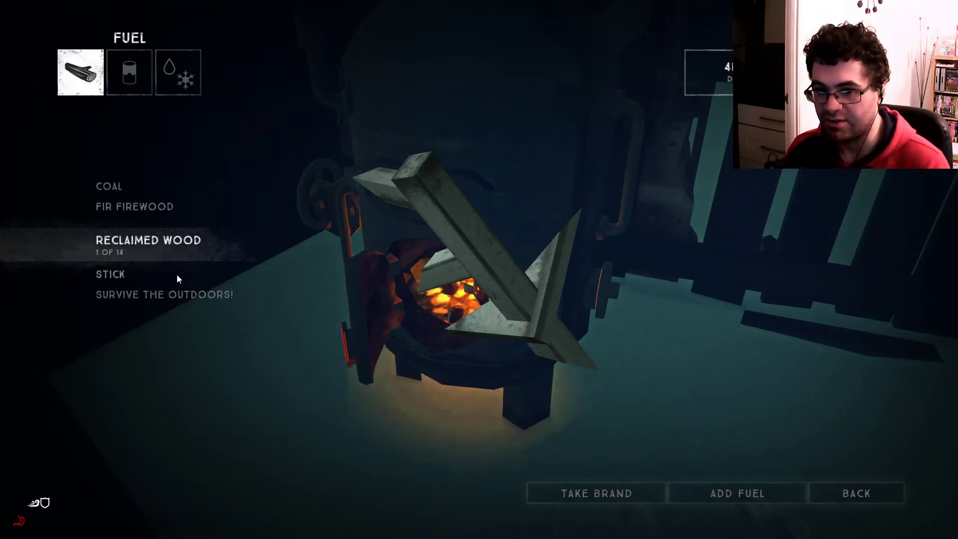
Step: Brew the Reishi Mushroom into reishi tea on the furnace
left_click(130, 73)
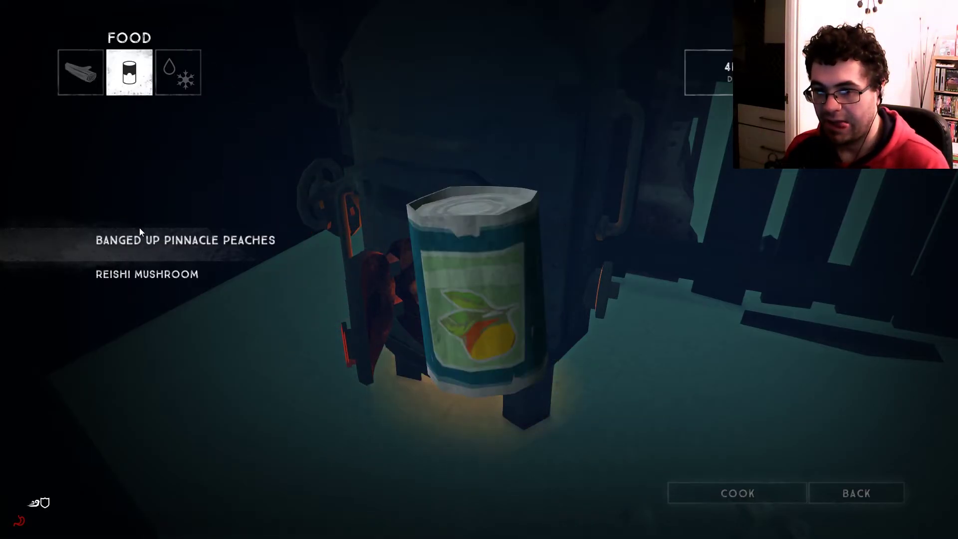
left_click(208, 281)
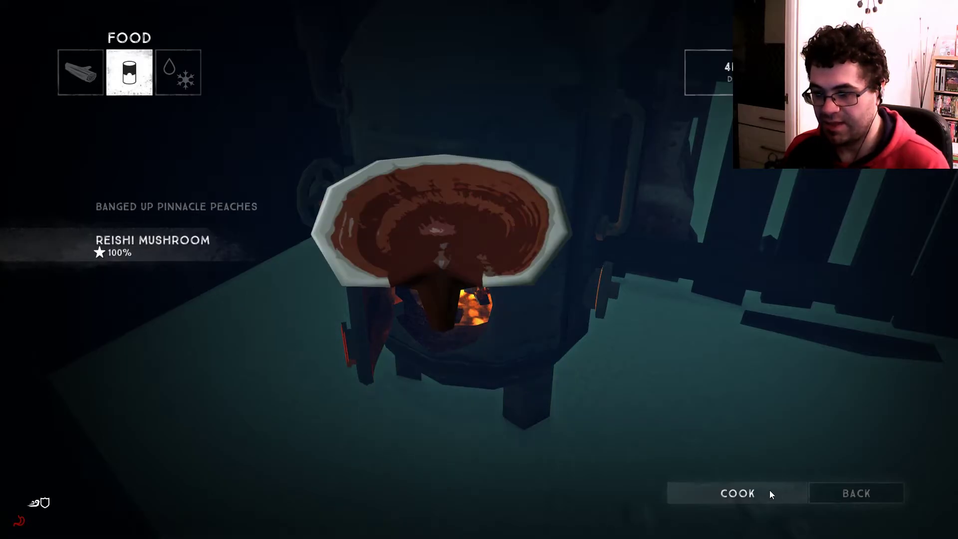
left_click(752, 492)
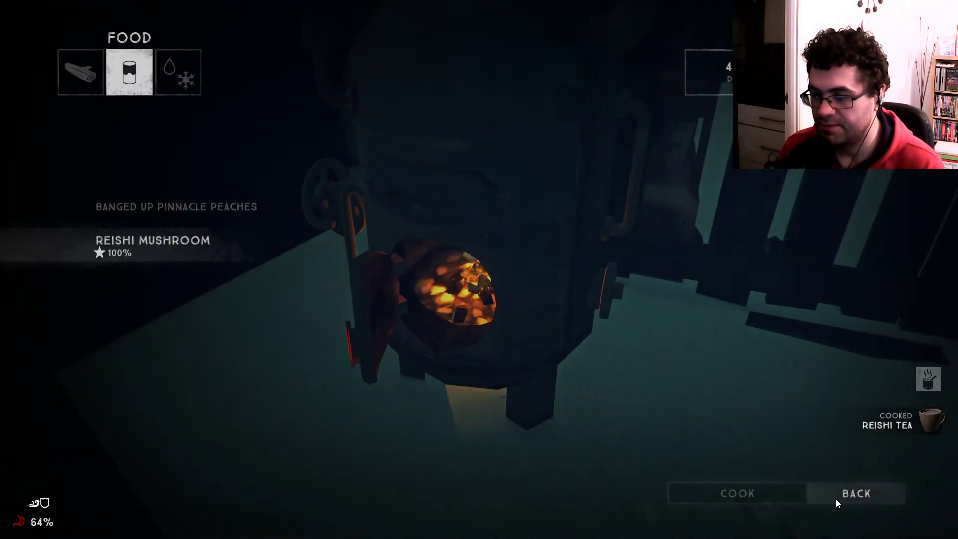
left_click(837, 499)
Step: Drink the Reishi Tea from the backpack inventory and return to the world
key("space")
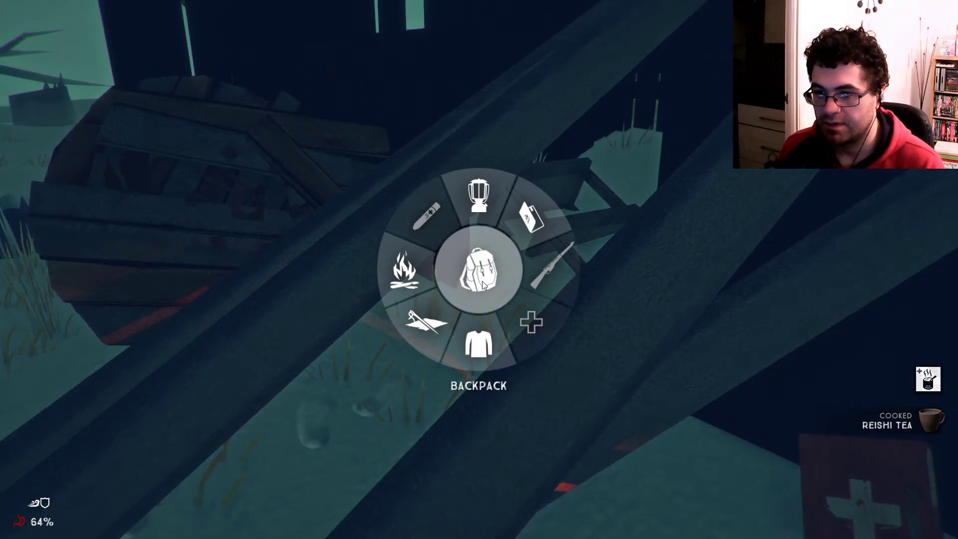
left_click(464, 258)
left_click(358, 147)
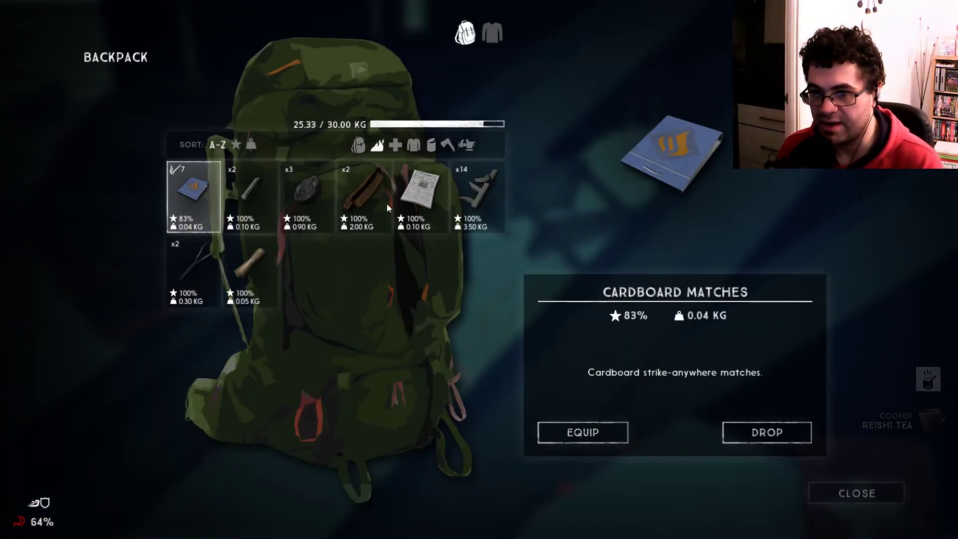
left_click(396, 146)
left_click(307, 197)
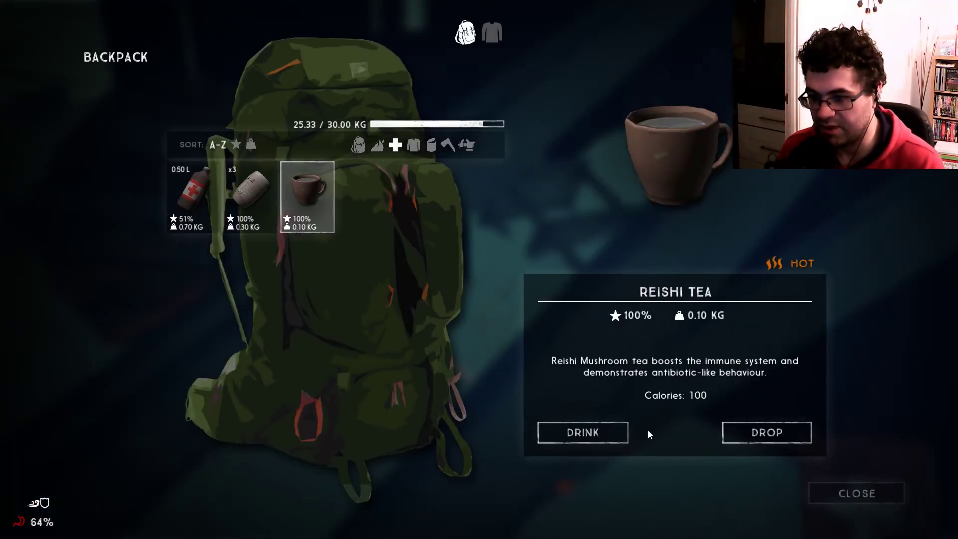
left_click(600, 433)
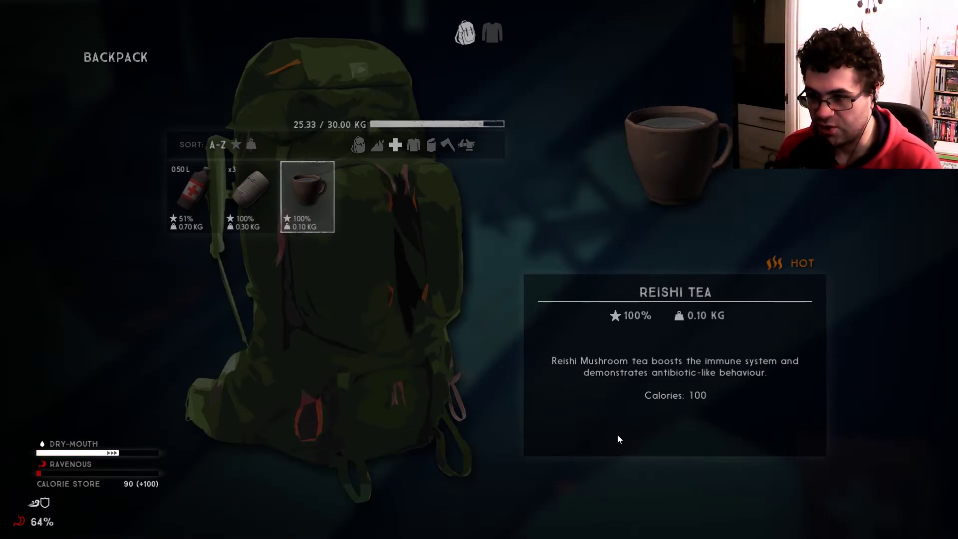
left_click(869, 498)
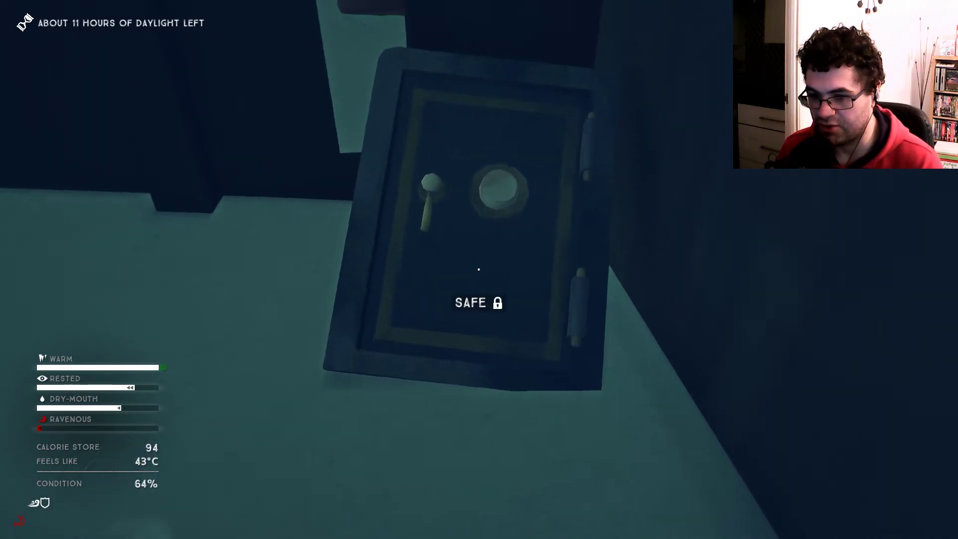
Step: Work the safe's dial until all three tumblers unlock, then open the door
left_click(479, 269)
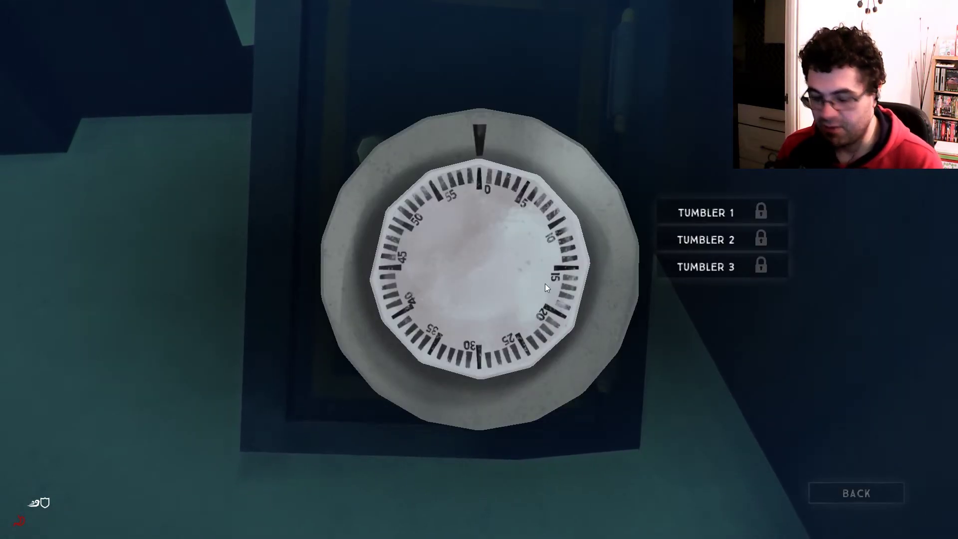
scroll(545, 284, "down", 4)
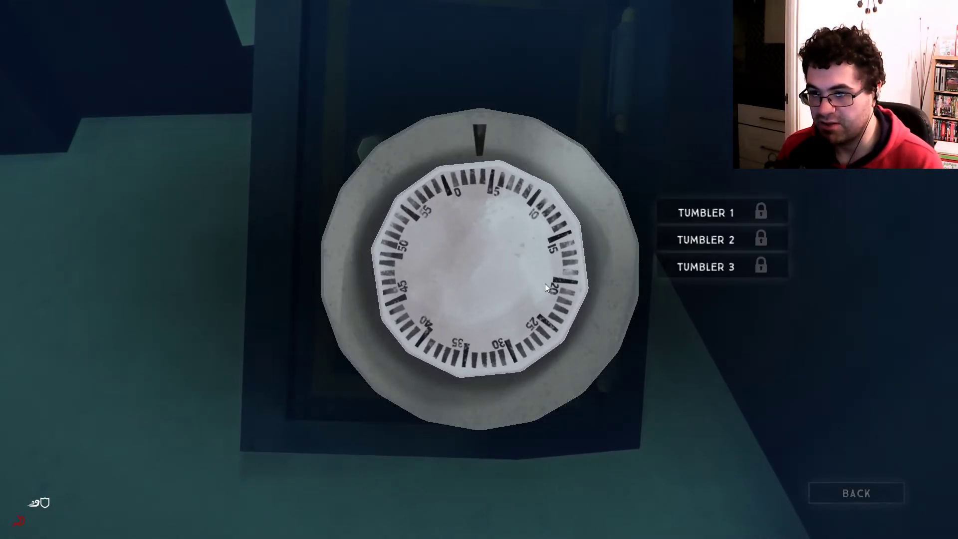
scroll(545, 284, "down", 3)
scroll(544, 283, "down", 4)
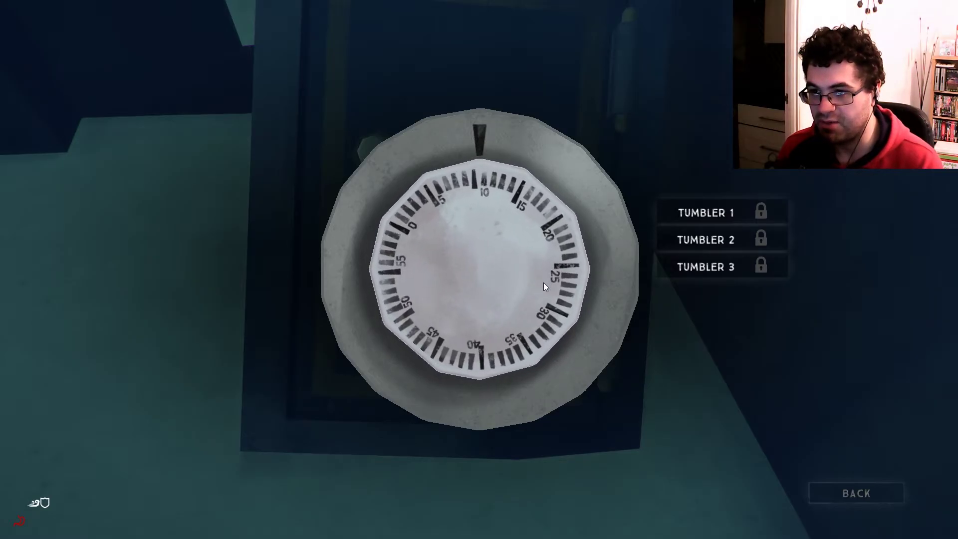
scroll(544, 282, "down", 2)
scroll(544, 283, "down", 2)
scroll(544, 282, "down", 2)
scroll(542, 282, "down", 1)
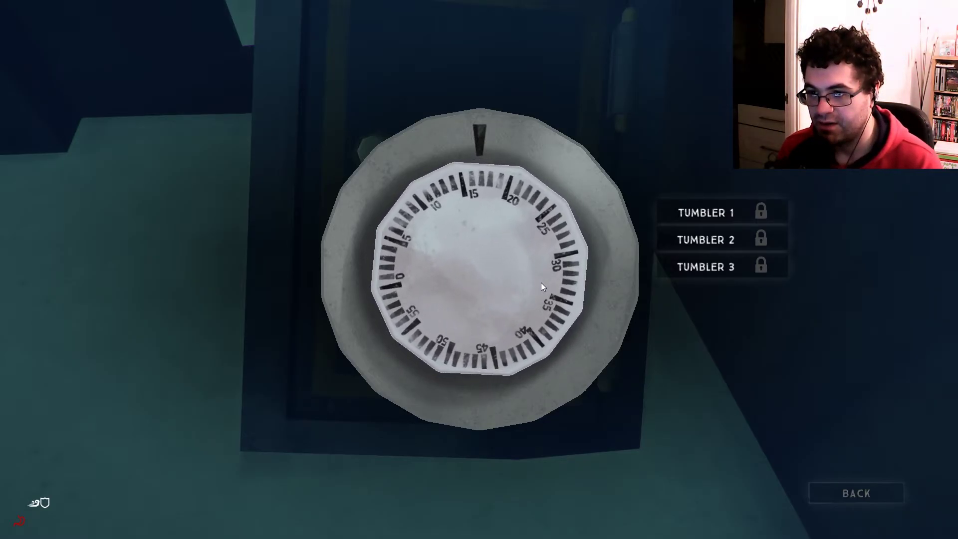
scroll(541, 282, "down", 3)
scroll(542, 282, "down", 3)
scroll(542, 283, "down", 3)
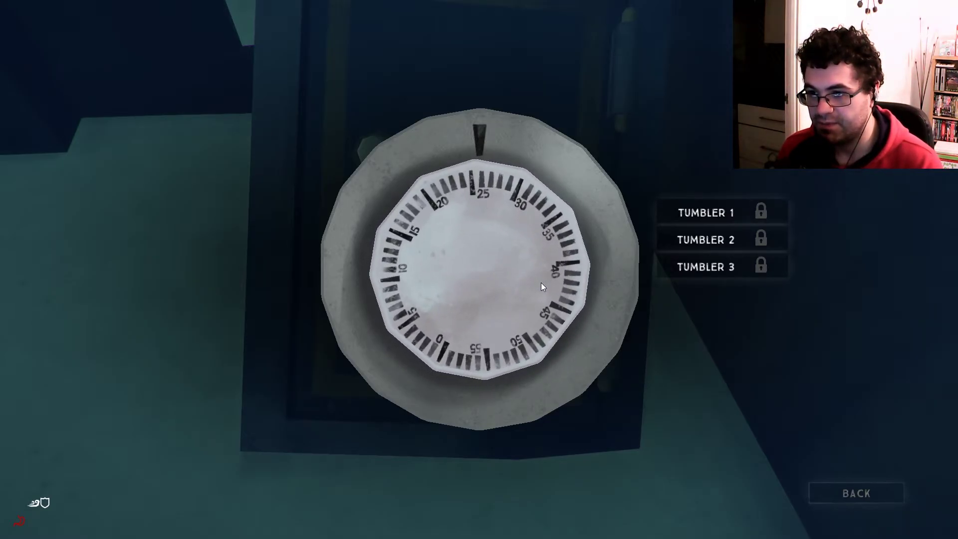
scroll(542, 282, "up", 2)
scroll(542, 283, "up", 2)
scroll(542, 283, "up", 3)
scroll(541, 283, "up", 3)
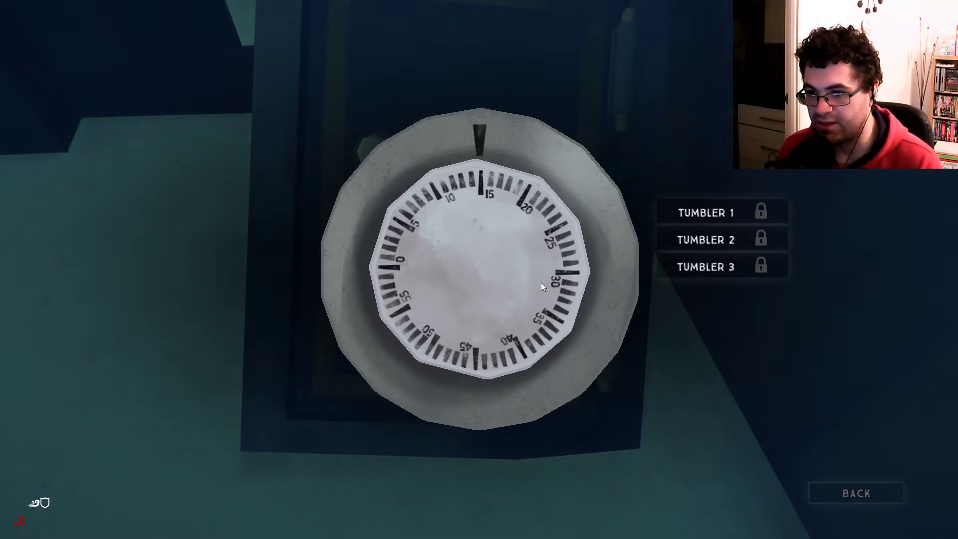
scroll(541, 282, "up", 3)
scroll(540, 284, "up", 3)
scroll(540, 283, "up", 2)
scroll(540, 284, "up", 3)
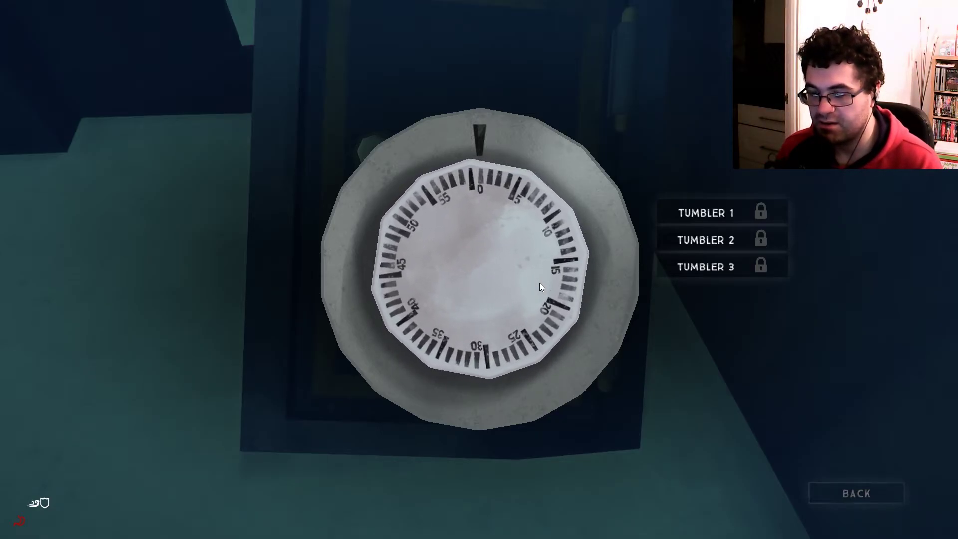
scroll(540, 283, "down", 3)
scroll(540, 284, "down", 3)
scroll(541, 284, "down", 3)
scroll(541, 283, "down", 3)
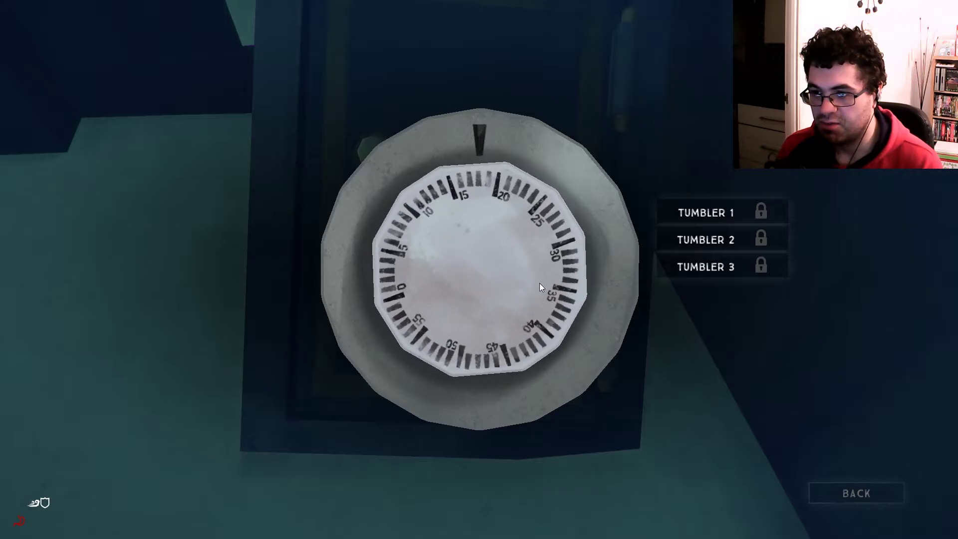
scroll(540, 283, "down", 3)
scroll(540, 283, "down", 2)
scroll(540, 283, "down", 1)
scroll(540, 283, "up", 2)
scroll(540, 283, "up", 2)
scroll(540, 283, "up", 2)
scroll(540, 283, "up", 3)
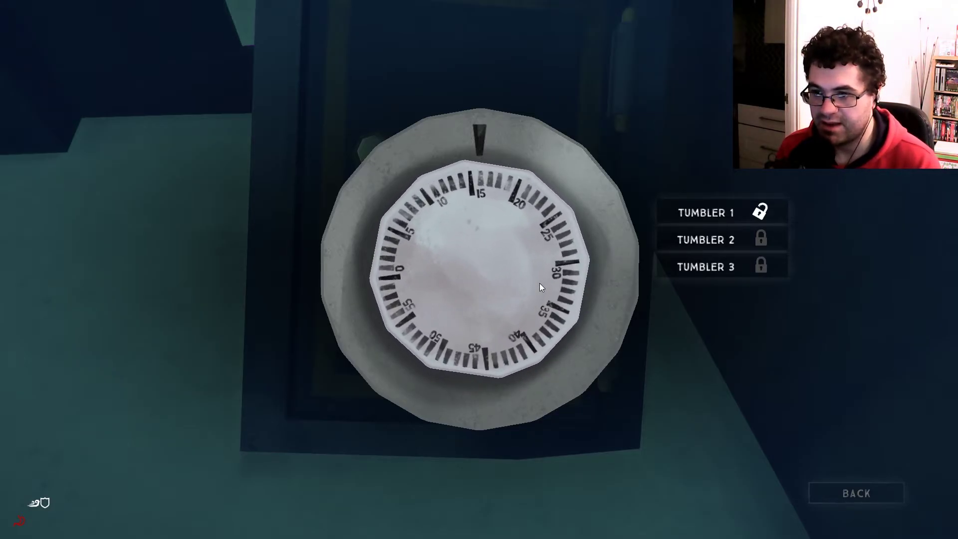
scroll(540, 284, "up", 3)
scroll(540, 283, "up", 3)
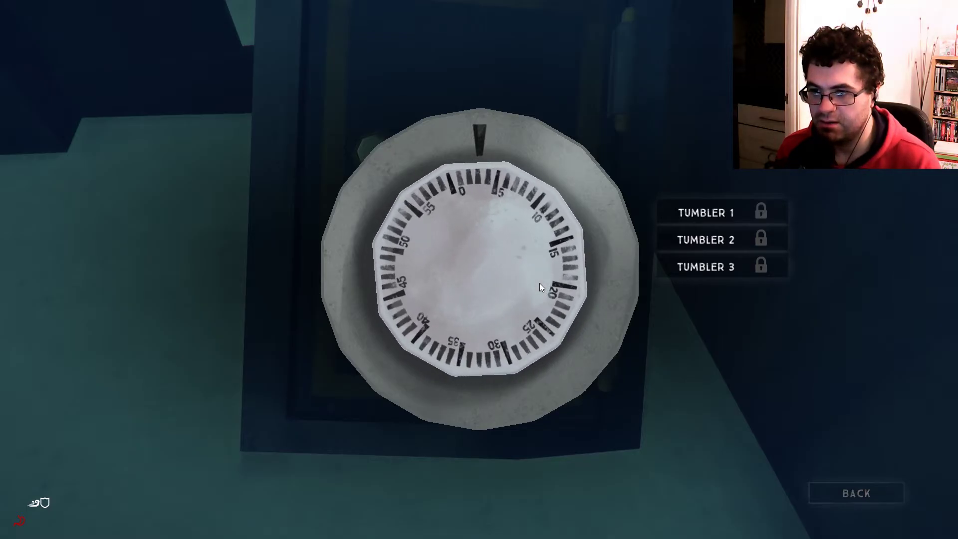
scroll(540, 283, "up", 1)
scroll(540, 283, "up", 1)
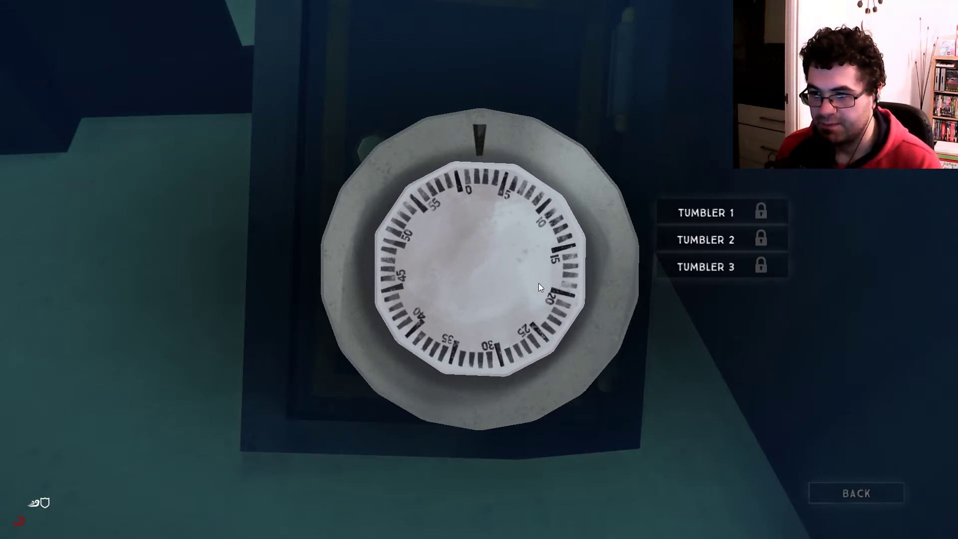
scroll(538, 283, "down", 5)
scroll(538, 283, "down", 5)
scroll(538, 284, "down", 5)
scroll(539, 283, "down", 5)
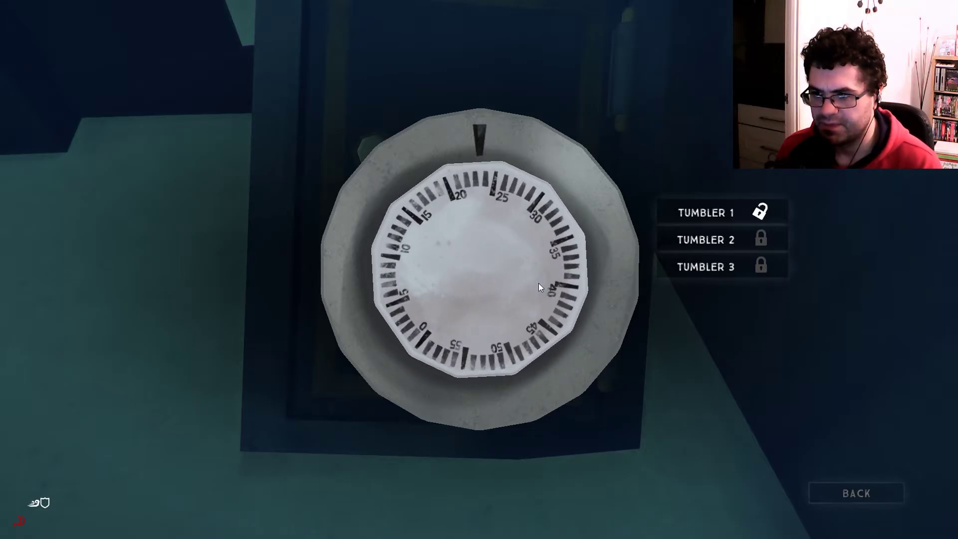
scroll(539, 283, "up", 1)
scroll(539, 283, "up", 1)
scroll(538, 283, "up", 2)
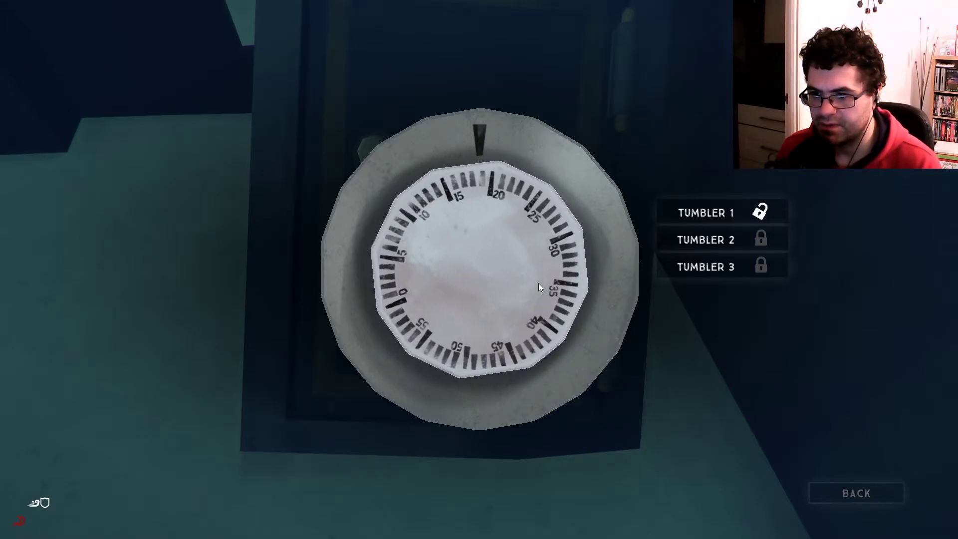
scroll(538, 283, "up", 3)
scroll(539, 283, "up", 3)
scroll(538, 283, "up", 3)
scroll(538, 283, "up", 1)
scroll(538, 283, "up", 1)
scroll(539, 284, "up", 1)
scroll(538, 284, "up", 1)
scroll(539, 284, "down", 1)
scroll(538, 283, "down", 2)
scroll(537, 282, "down", 2)
scroll(537, 282, "down", 1)
scroll(537, 283, "down", 1)
scroll(537, 282, "down", 1)
scroll(536, 282, "down", 1)
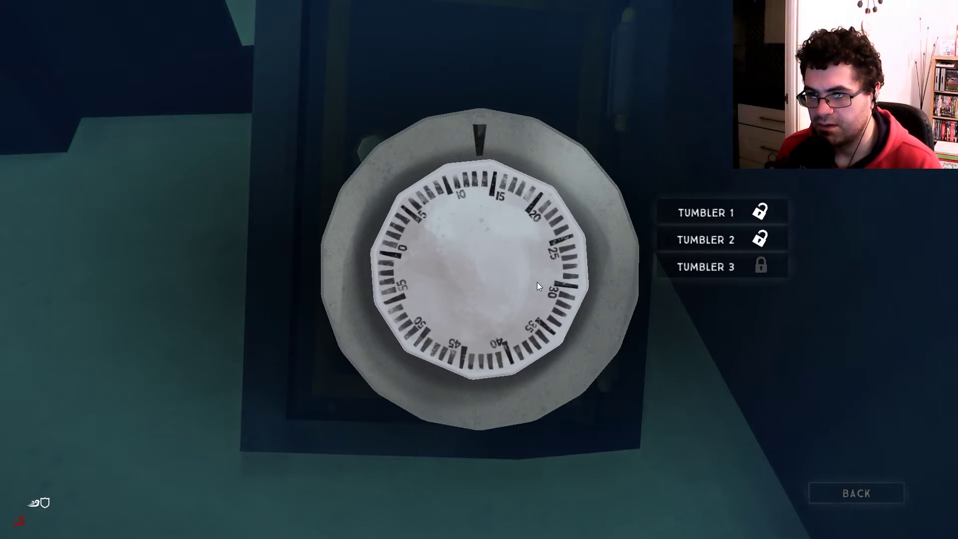
scroll(537, 283, "down", 2)
scroll(536, 282, "down", 2)
scroll(537, 282, "down", 1)
scroll(537, 282, "down", 1)
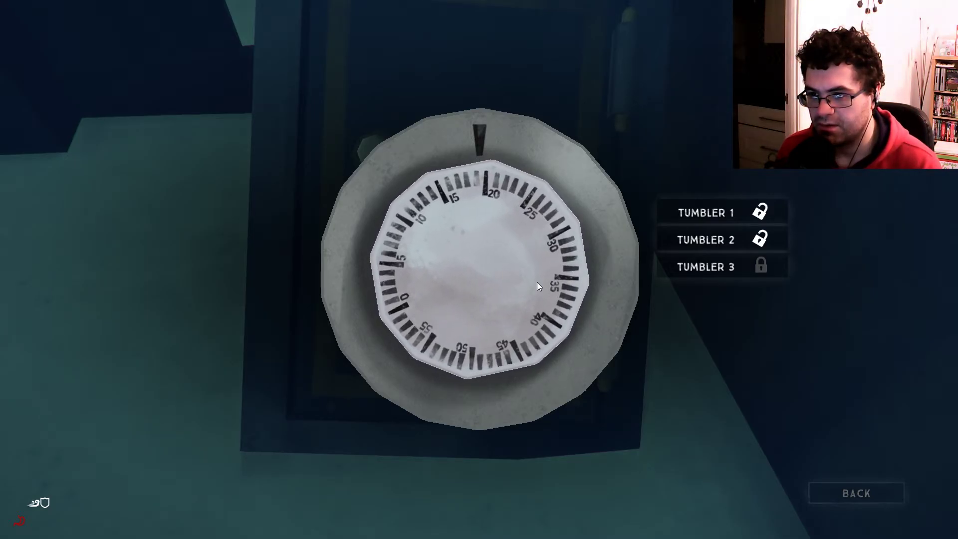
scroll(537, 283, "down", 1)
scroll(537, 282, "down", 1)
scroll(537, 282, "down", 1)
scroll(537, 282, "down", 2)
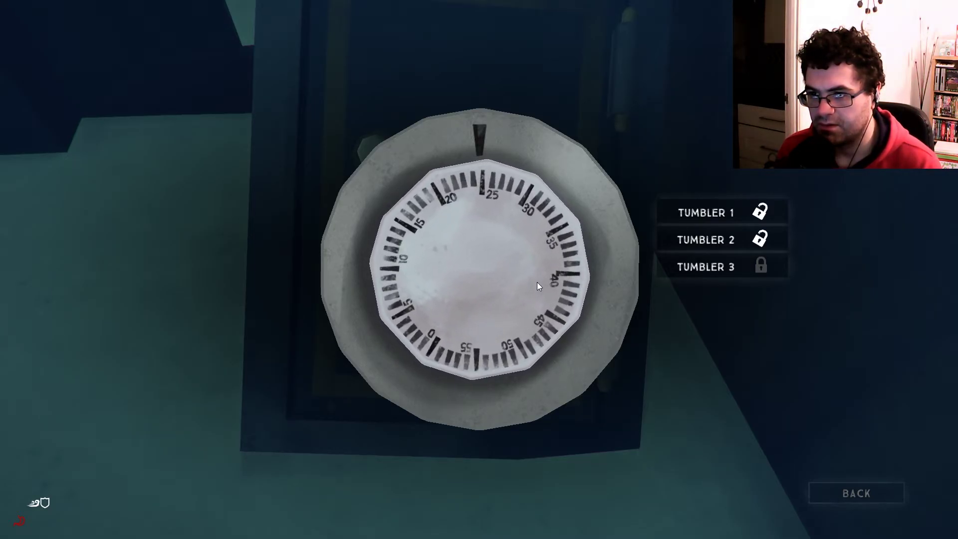
scroll(536, 282, "down", 2)
scroll(537, 283, "down", 1)
scroll(537, 282, "down", 1)
scroll(537, 283, "down", 2)
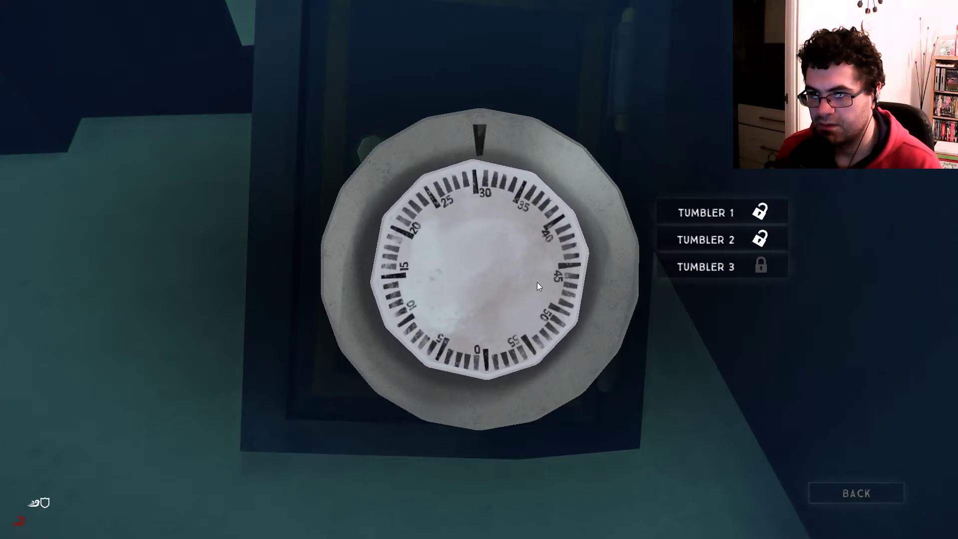
scroll(537, 282, "down", 2)
scroll(537, 283, "down", 1)
scroll(537, 282, "down", 1)
scroll(537, 282, "down", 2)
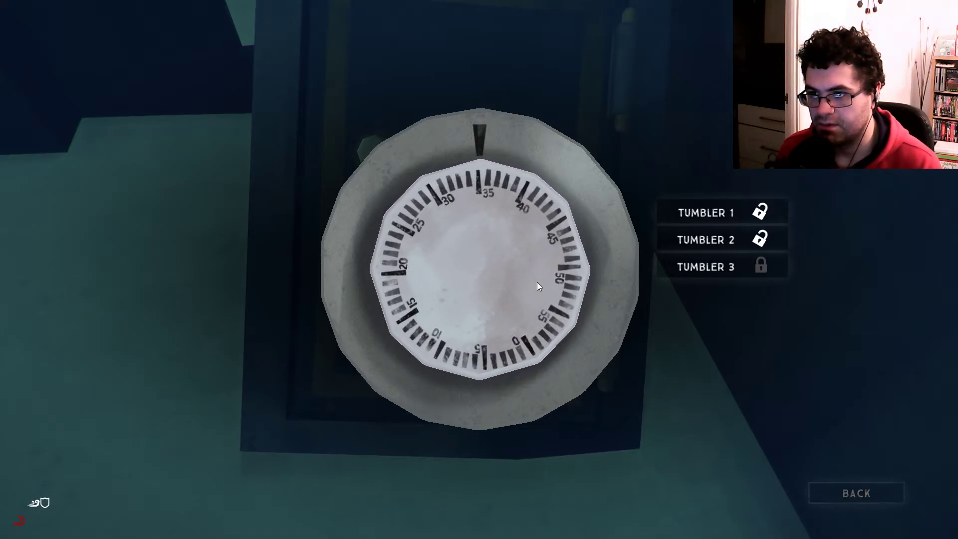
scroll(537, 282, "down", 1)
scroll(537, 282, "down", 1)
scroll(537, 282, "down", 2)
scroll(537, 282, "down", 1)
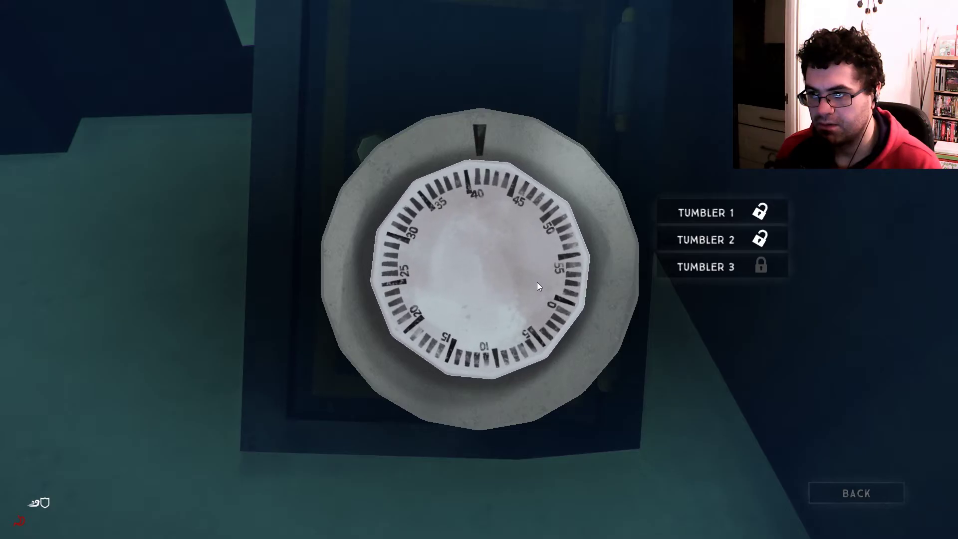
scroll(537, 283, "down", 1)
scroll(537, 283, "down", 1)
scroll(536, 282, "down", 2)
scroll(537, 282, "down", 1)
scroll(538, 282, "down", 1)
scroll(537, 282, "down", 1)
scroll(537, 282, "down", 2)
scroll(538, 282, "down", 1)
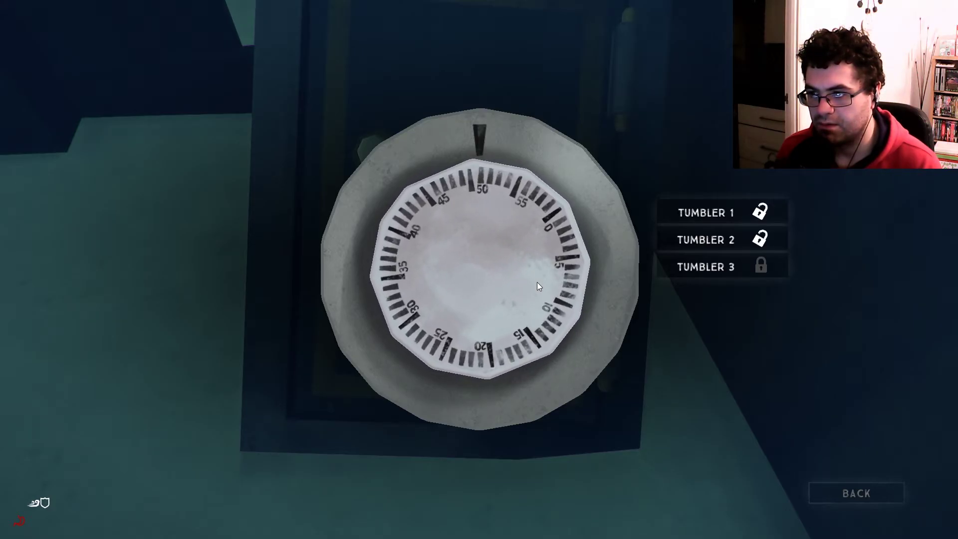
scroll(537, 282, "down", 1)
scroll(537, 283, "down", 1)
scroll(537, 282, "down", 1)
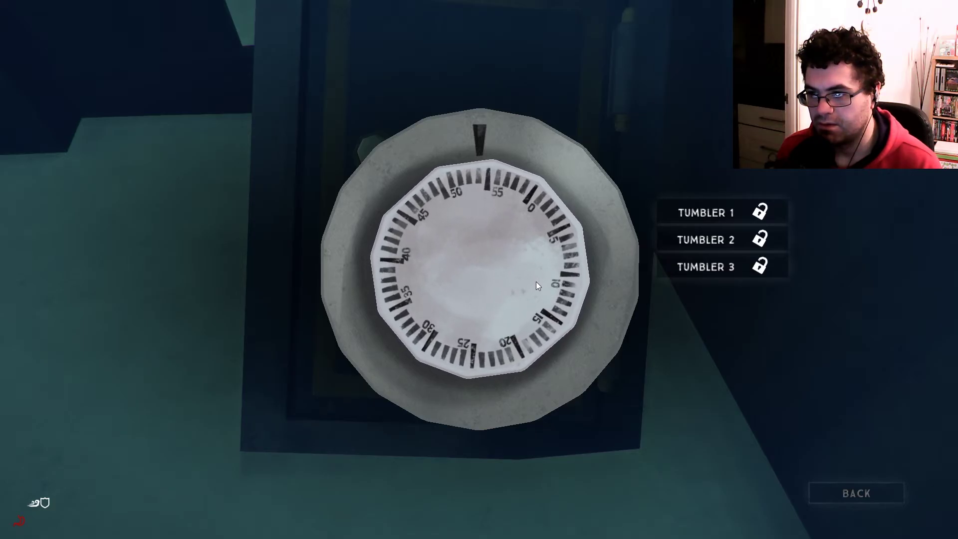
left_click(722, 352)
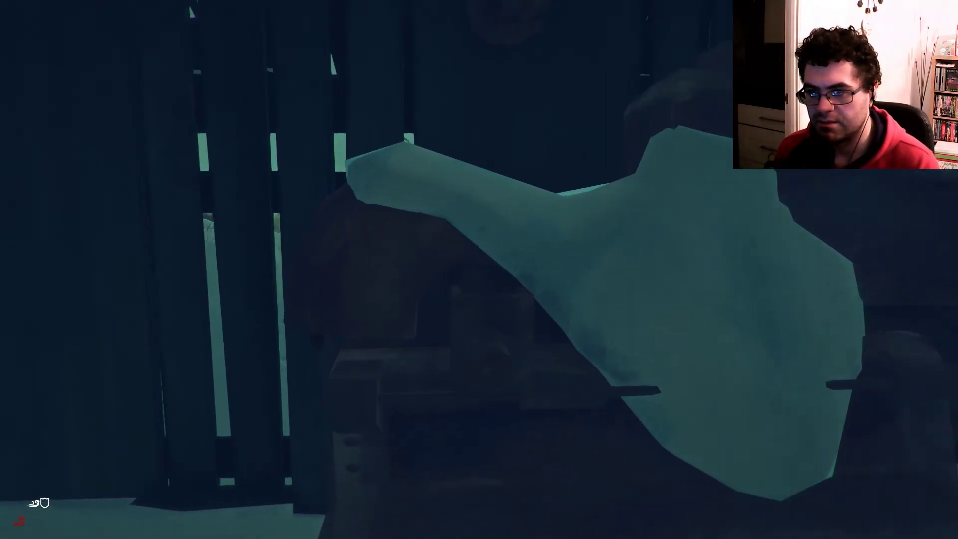
Step: Look around the forge toward the snowy field and the tree-covered hill
left_click_drag(480, 269, 224, 270)
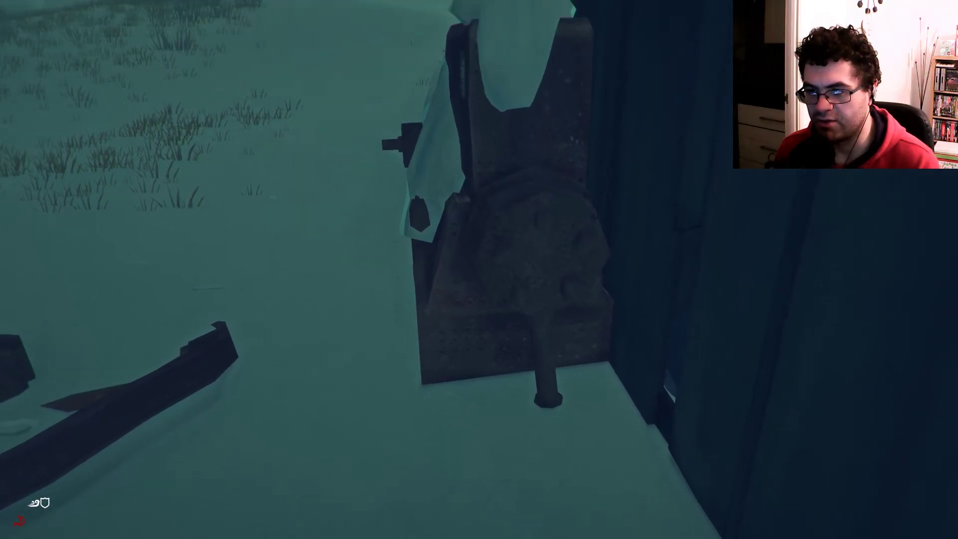
mouse_move(480, 374)
left_mouse_down()
mouse_move(480, 150)
mouse_move(480, 412)
mouse_move(225, 225)
left_mouse_up()
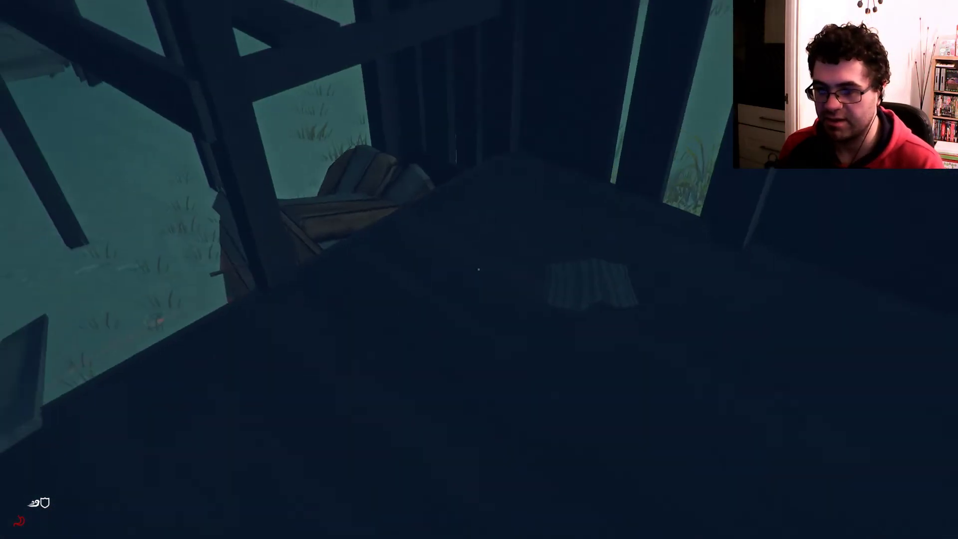
Step: Examine the cloth item and leave it behind
left_click(479, 269)
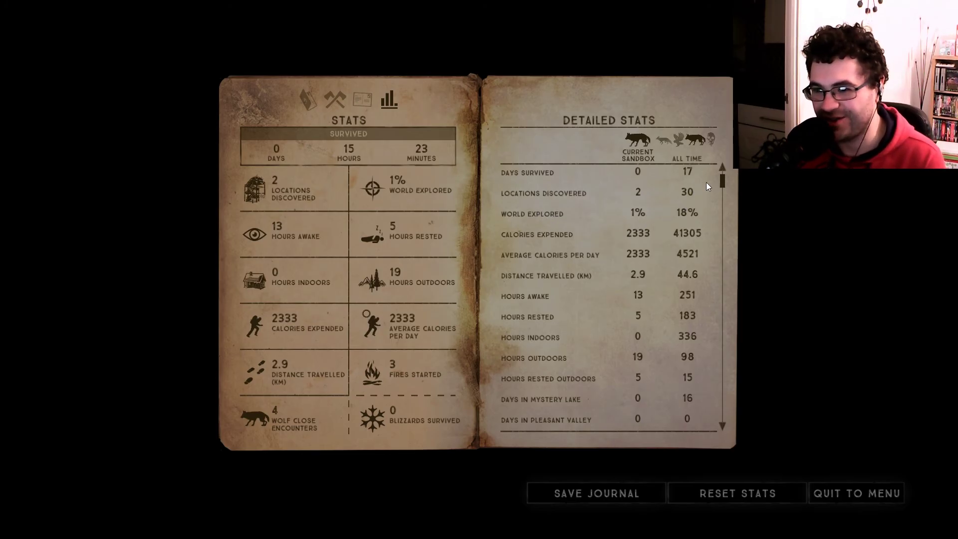
left_click(335, 100)
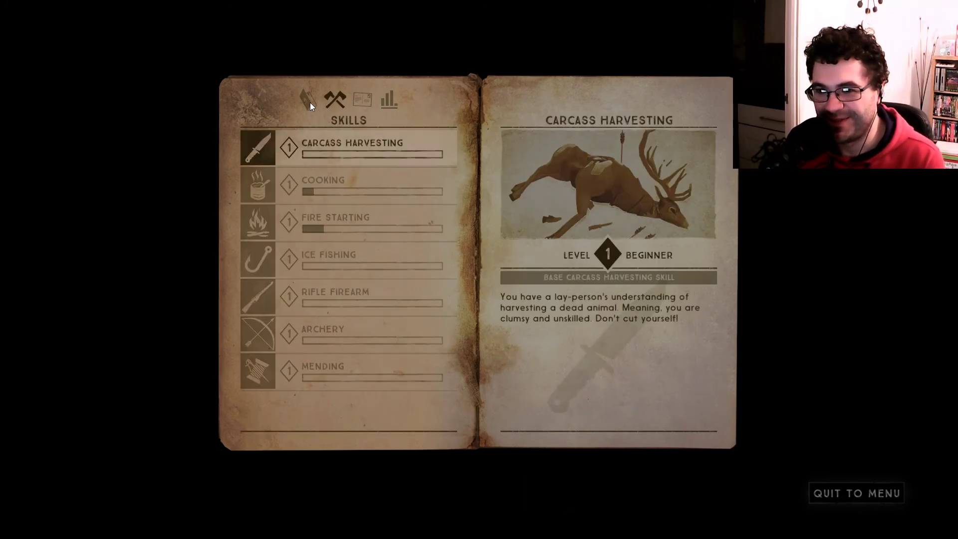
left_click(310, 103)
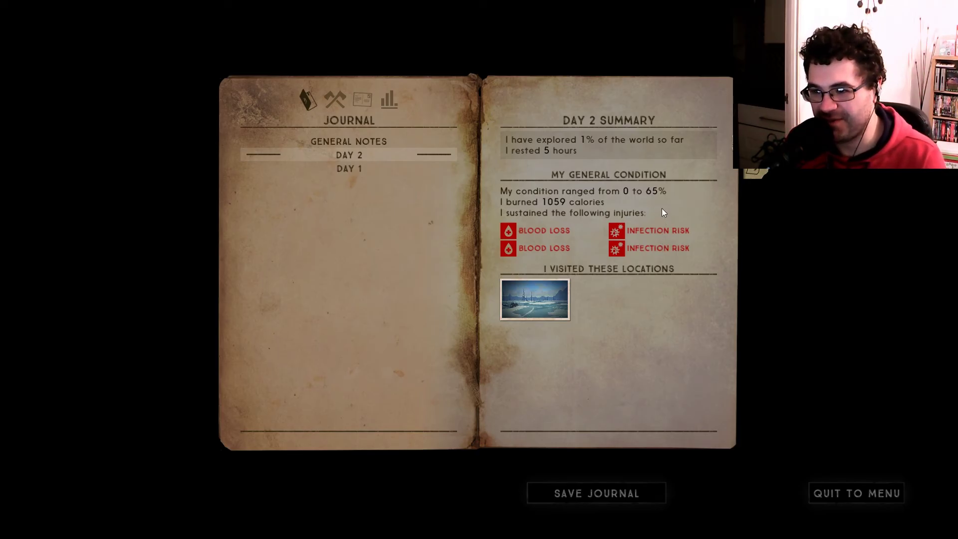
left_click(353, 167)
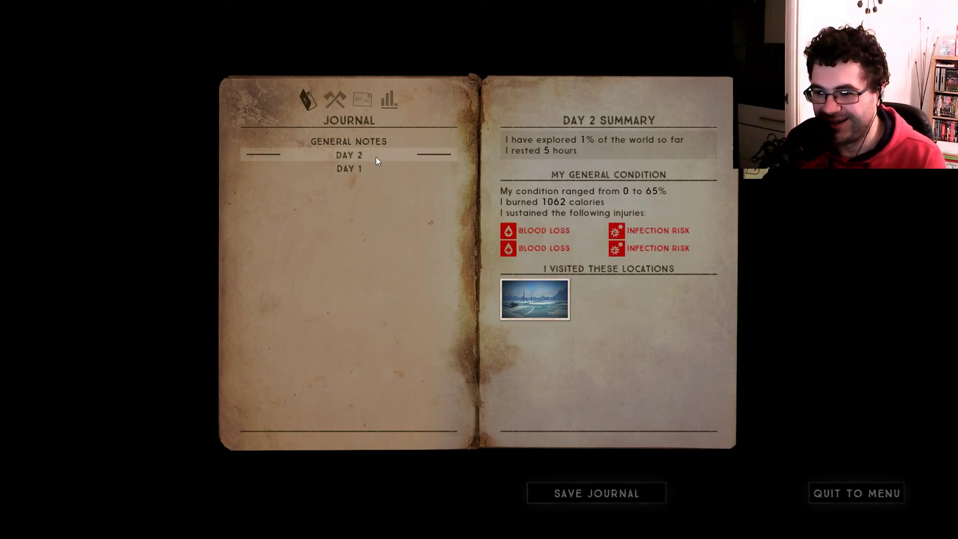
left_click(388, 100)
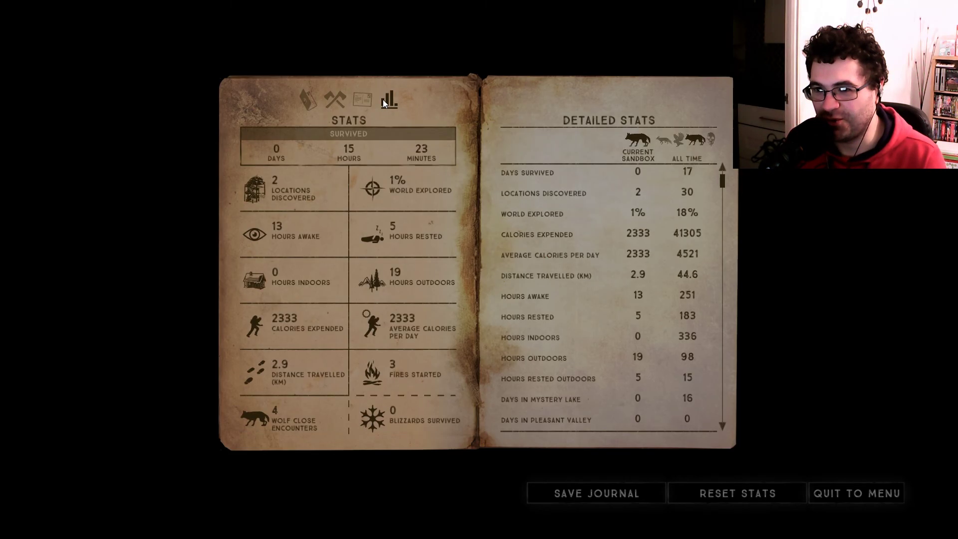